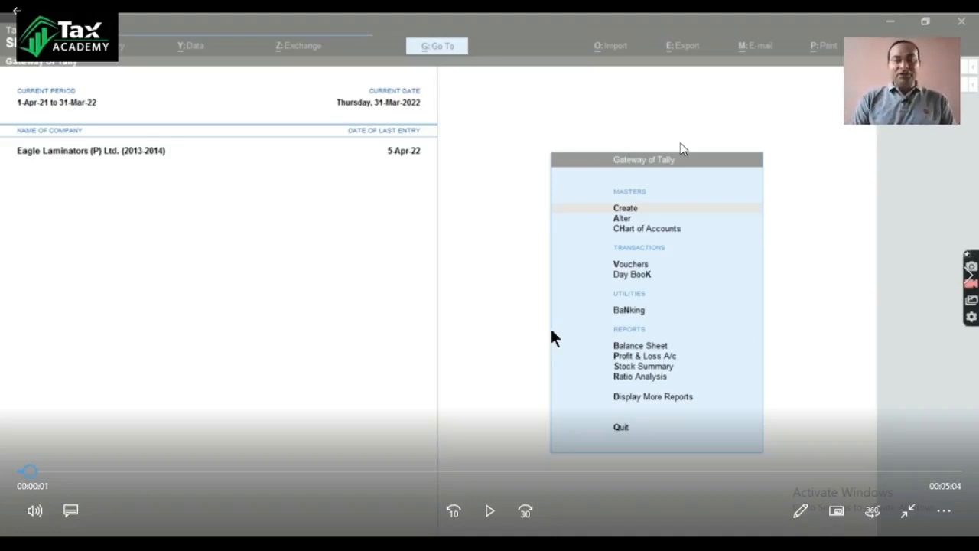
Step: Open the Sales Register from the account books among the additional reports
key(space)
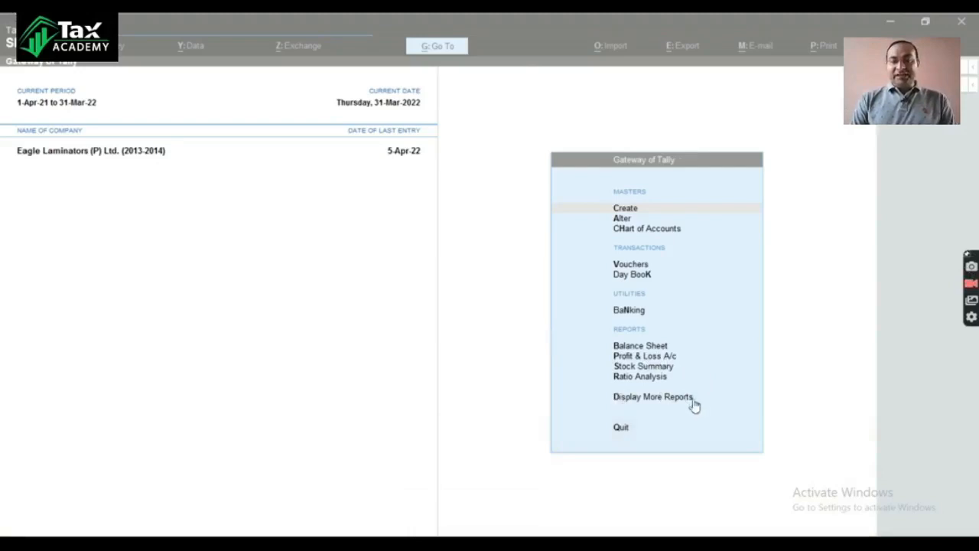
click(644, 398)
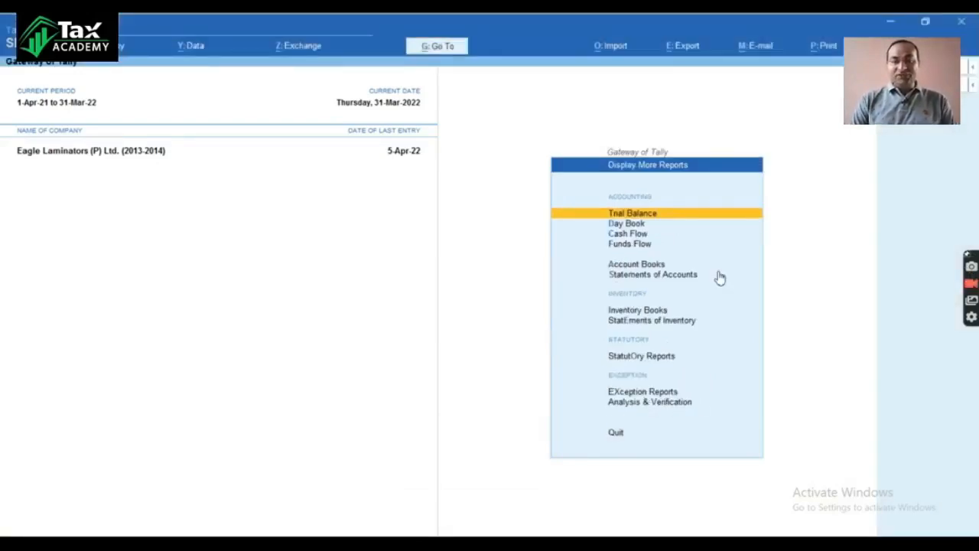
key(Down)
key(Down)
key(Down)
key(Down)
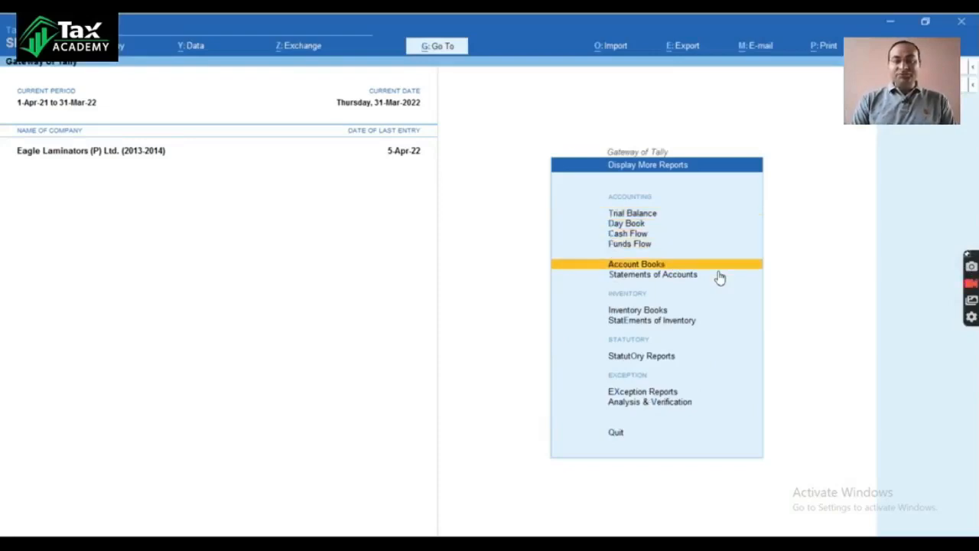
click(655, 266)
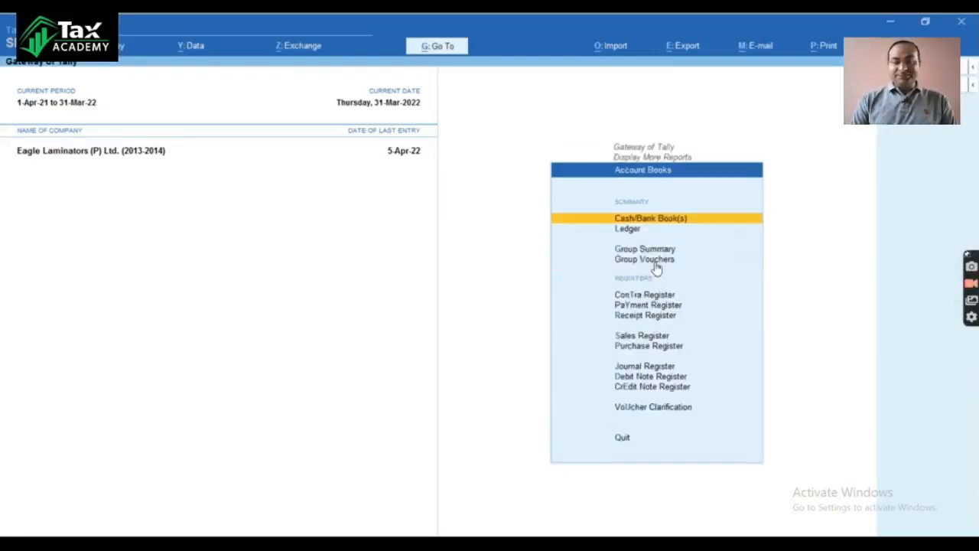
key(Down)
key(Down)
key(Down)
key(Down)
key(Down)
key(Down)
key(Down)
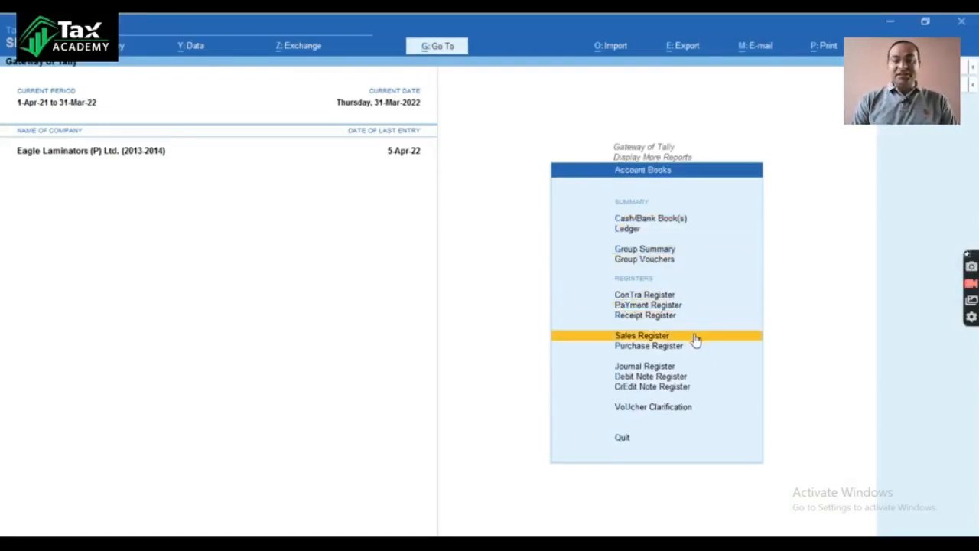
key(Return)
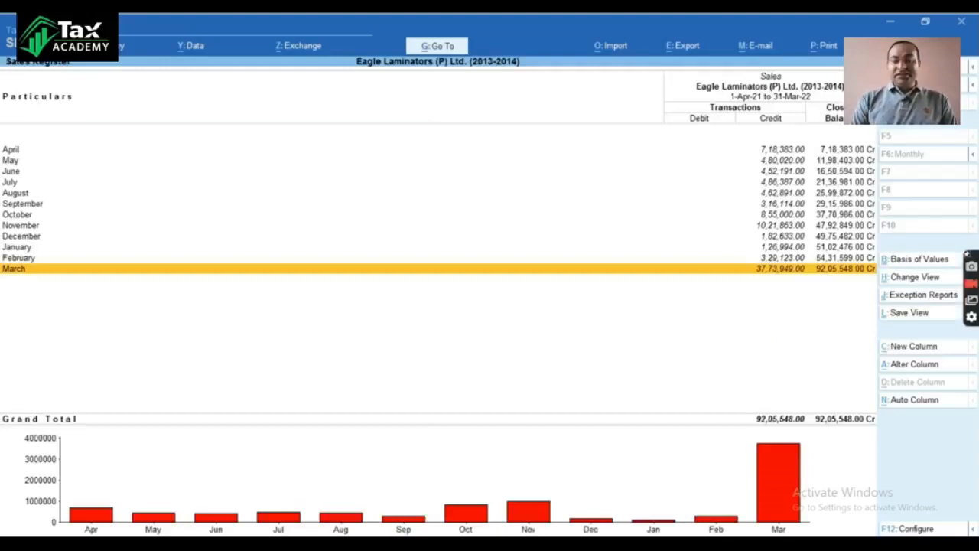
Step: Open March's list of sales vouchers from the monthly Sales Register
key(Up)
key(Up)
key(Up)
key(Up)
key(Up)
key(Down)
key(Down)
key(Down)
key(Down)
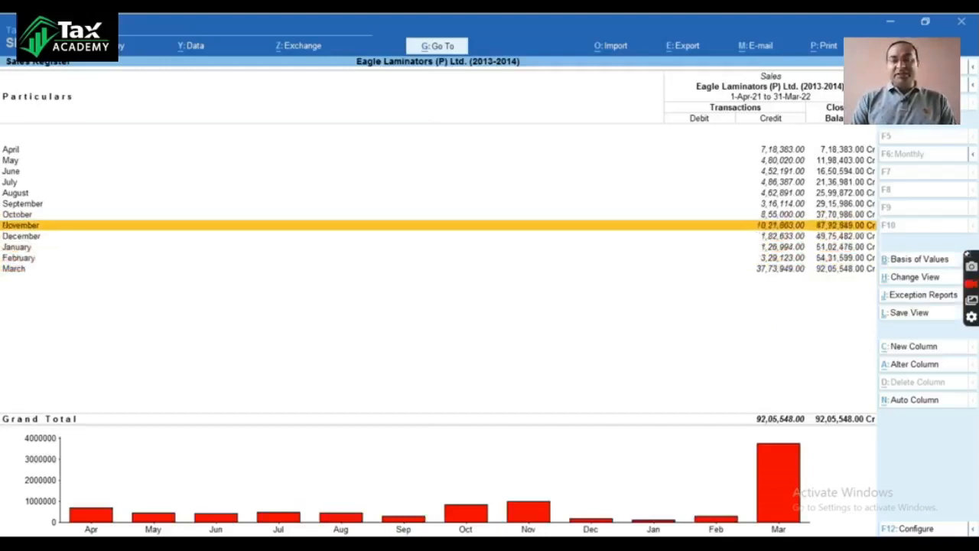
key(Down)
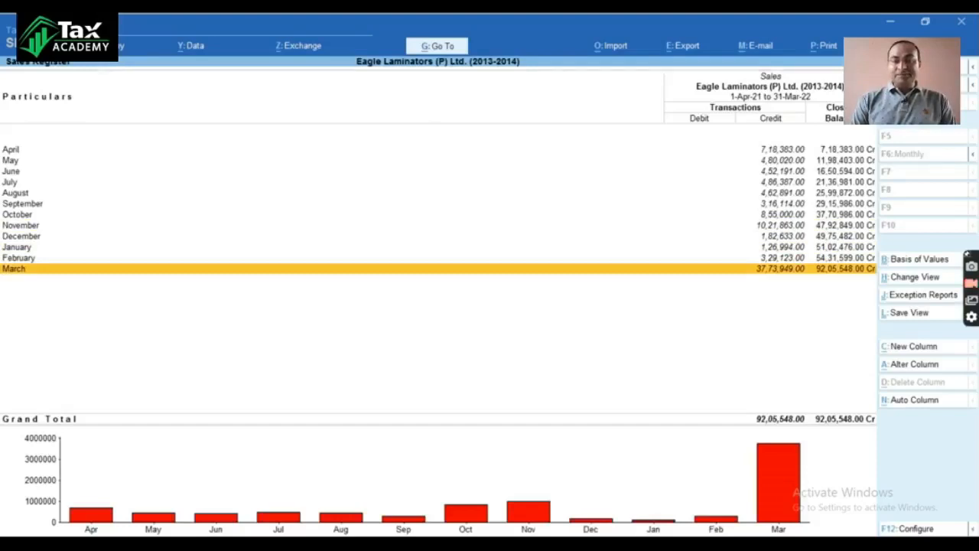
key(Return)
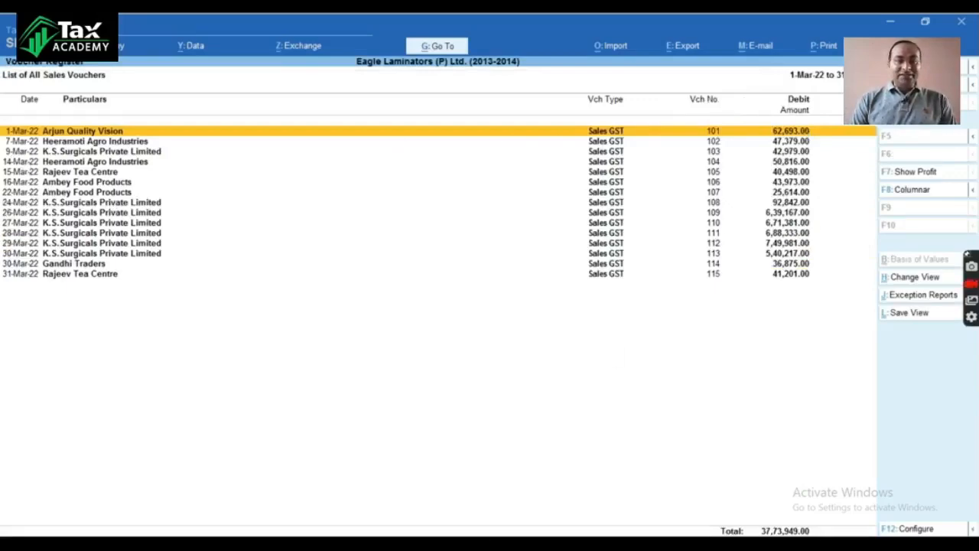
Step: Switch to the Excel workbook Book1, select cell A3 and reposition its window over the Tally voucher list
mouse_move(423, 516)
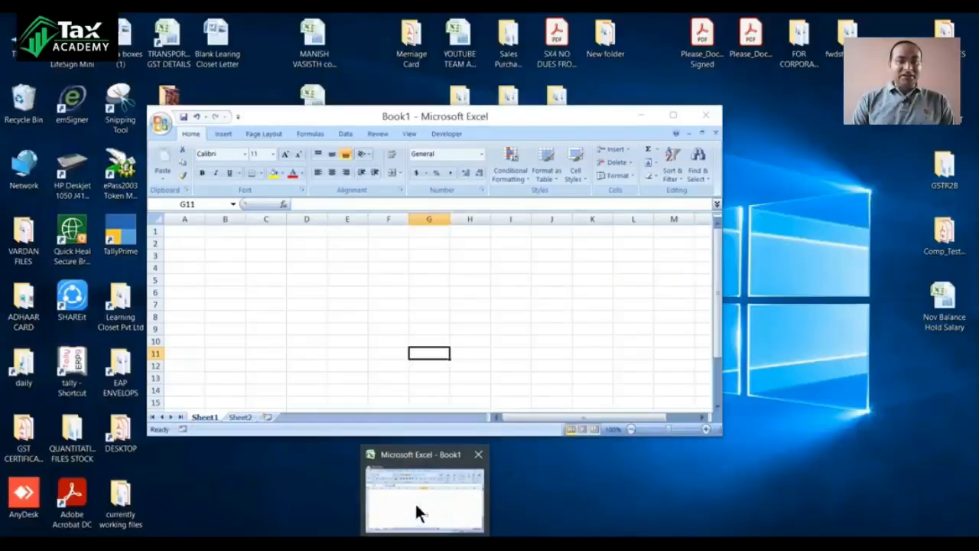
click(415, 511)
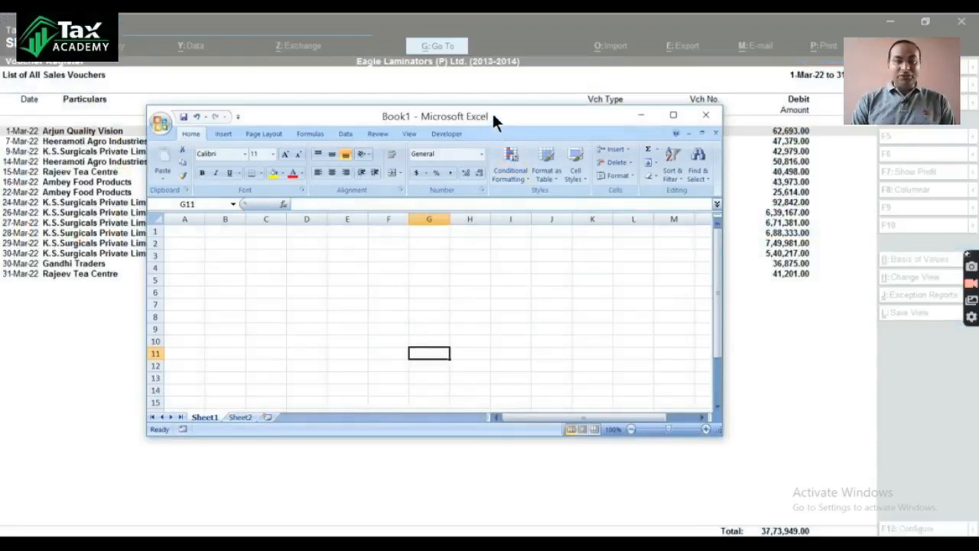
click(190, 255)
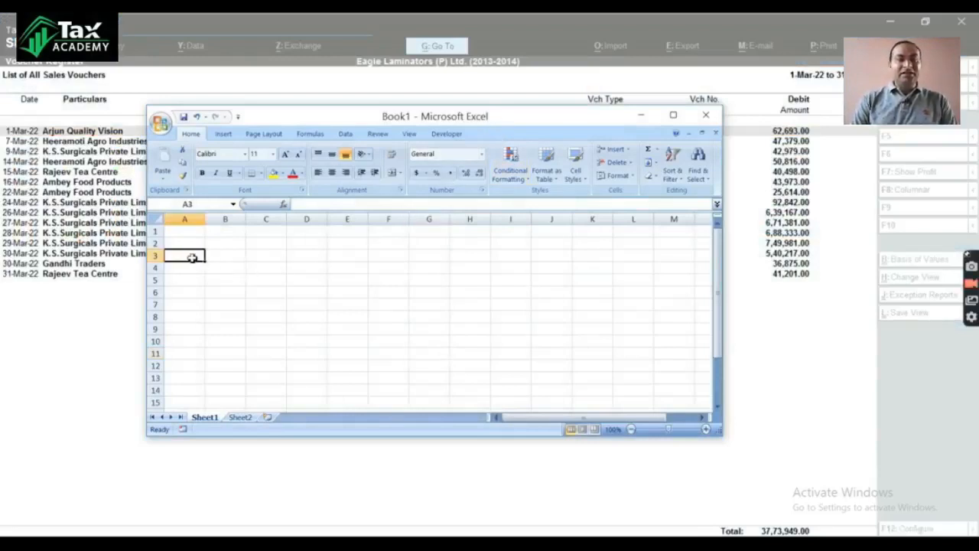
drag(504, 115, 447, 82)
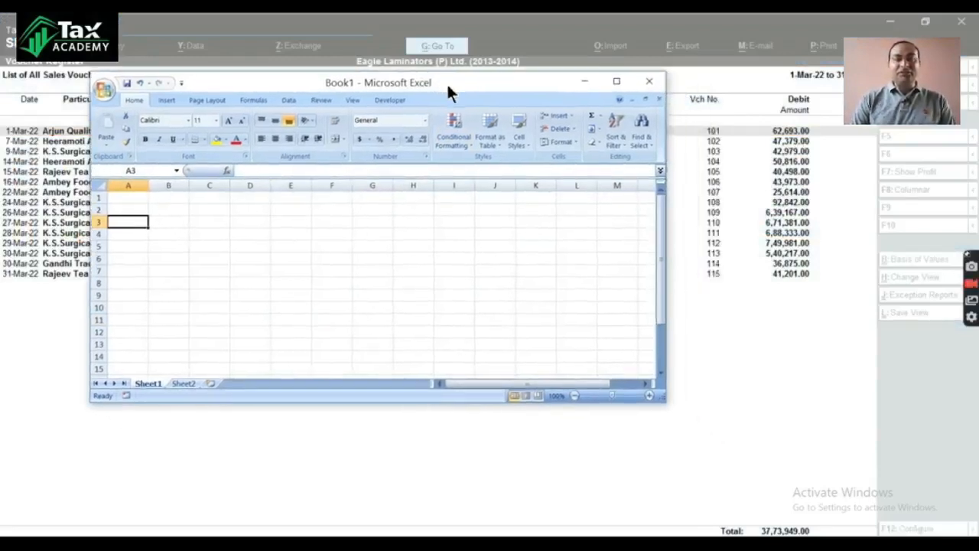
double_click(138, 223)
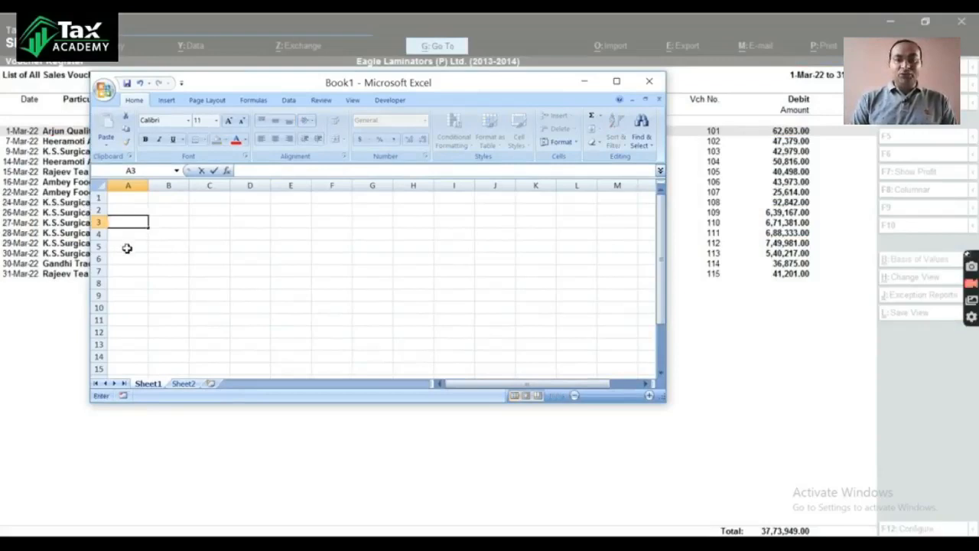
click(127, 246)
text(Ta)
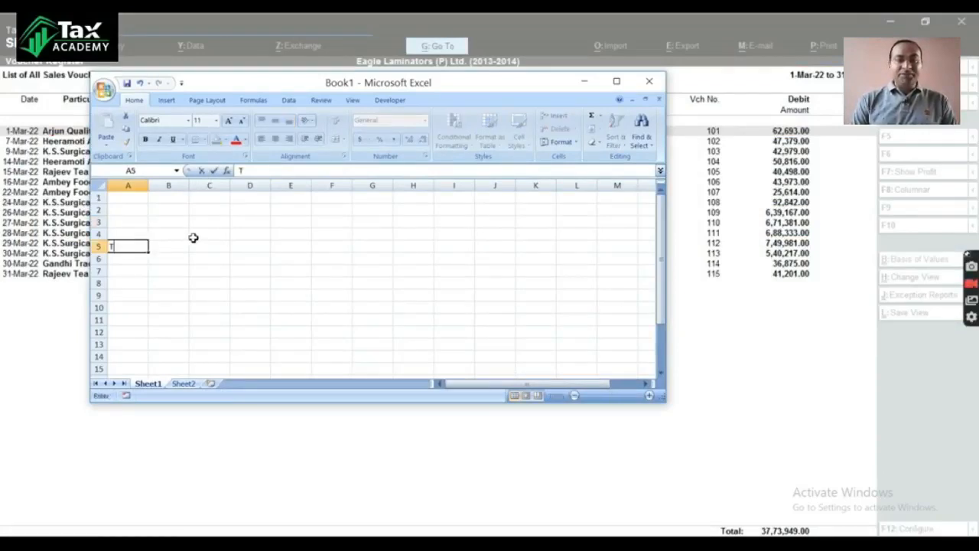
key(BackSpace)
key(BackSpace)
key(Escape)
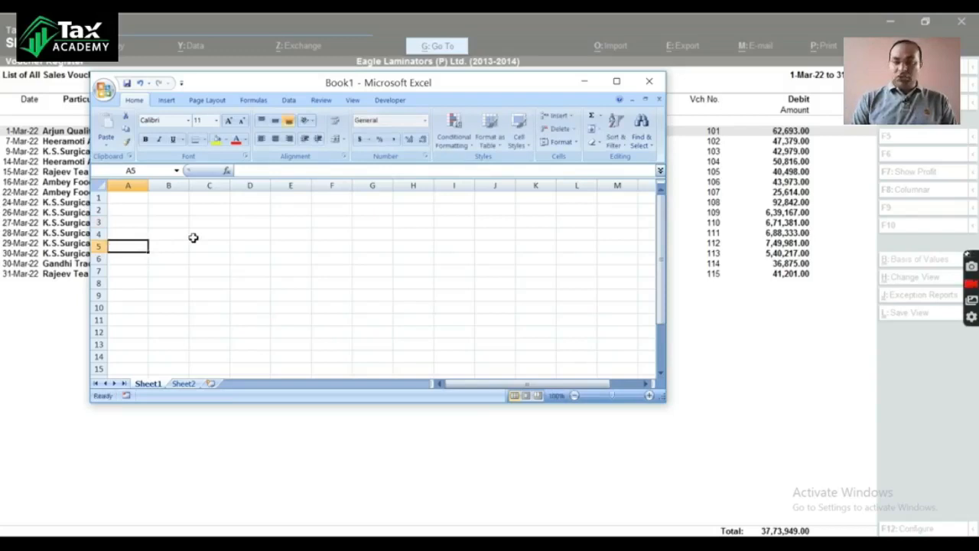
Step: Enter the row label "Local Sales" in cell A3
key(Up)
key(Up)
text(L)
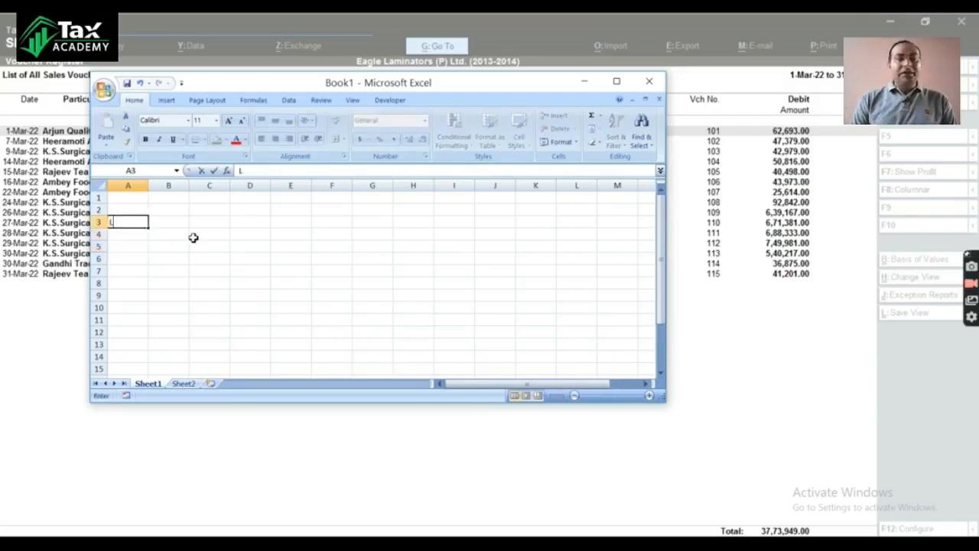
text(ocal Sales)
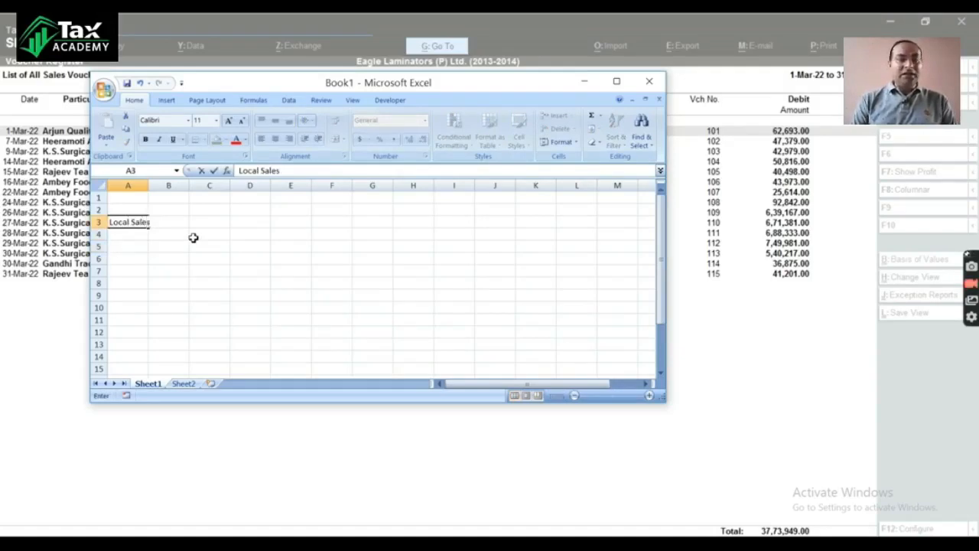
key(Tab)
Step: Enter the row label "interstate sales" in cell A4, and widen columns A and B, ending with cell B2 selected
key(Down)
key(Left)
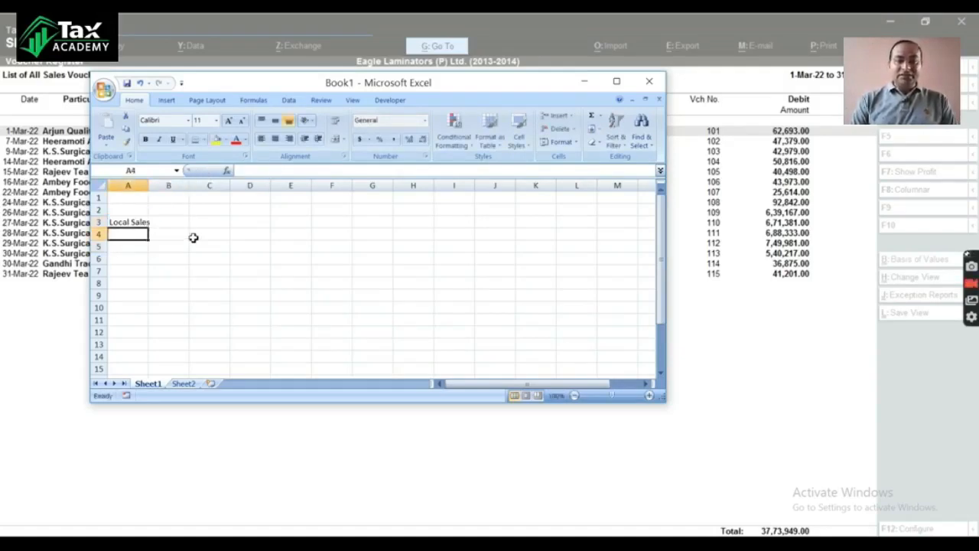
text(inter)
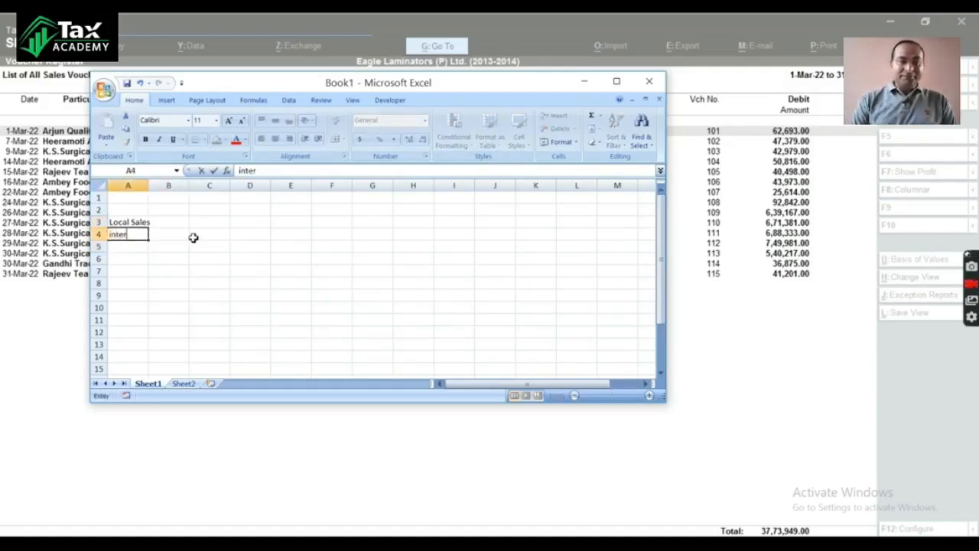
text(state)
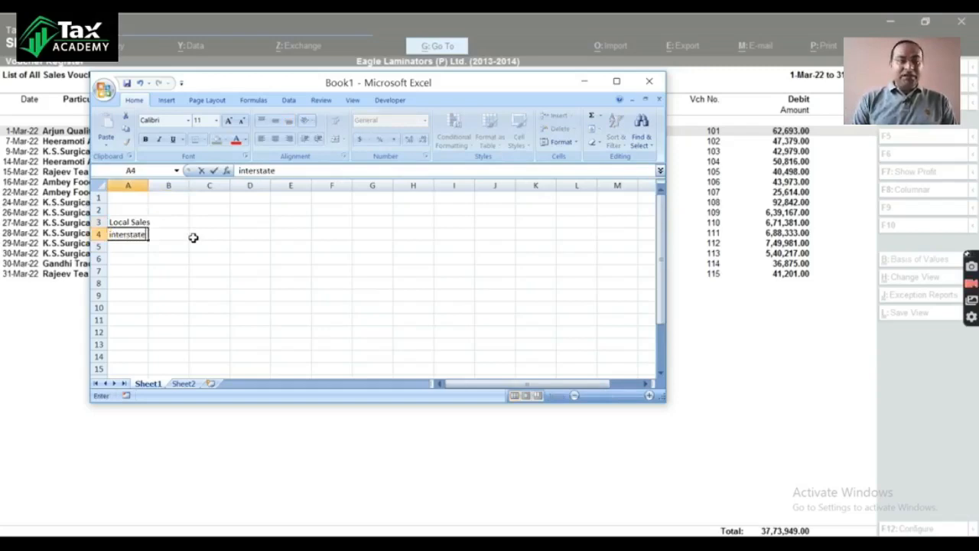
text( sales)
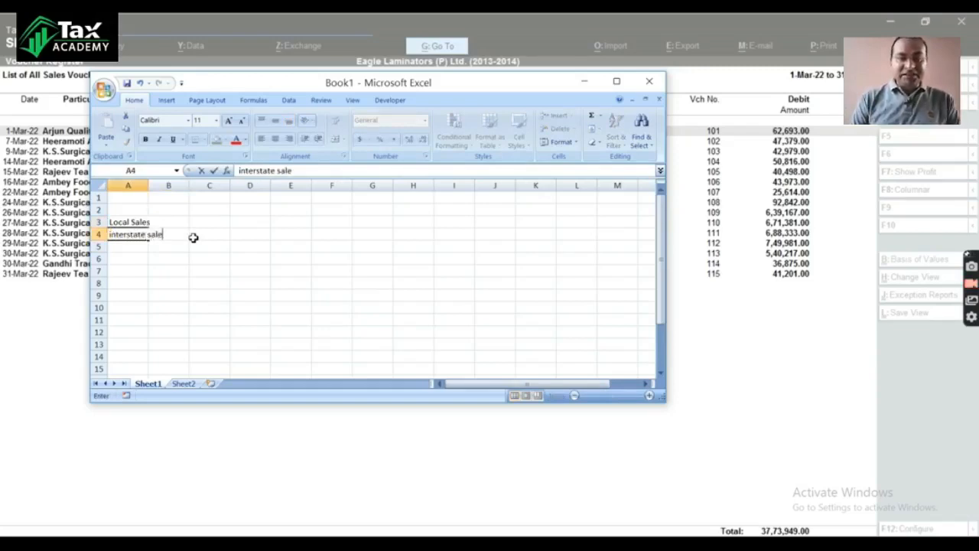
key(Right)
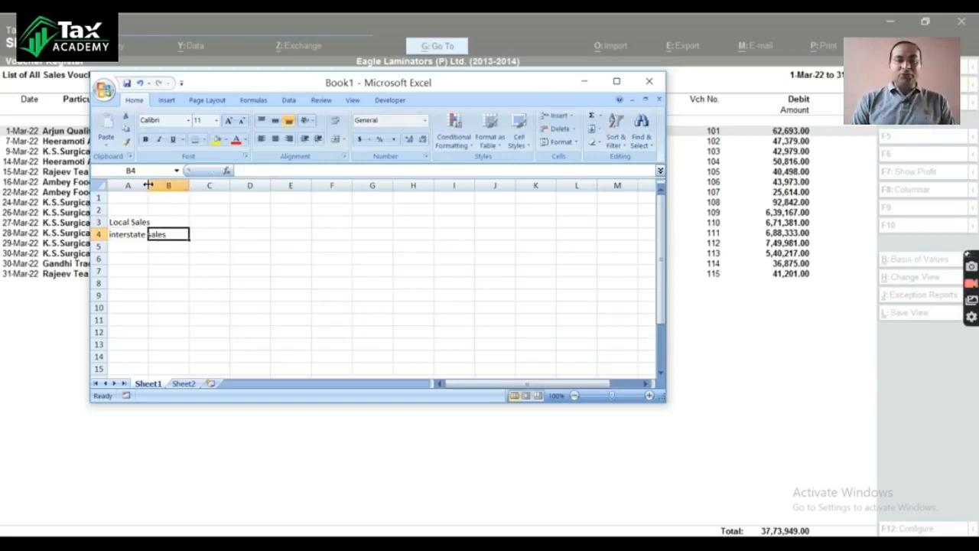
drag(149, 186, 258, 186)
click(209, 205)
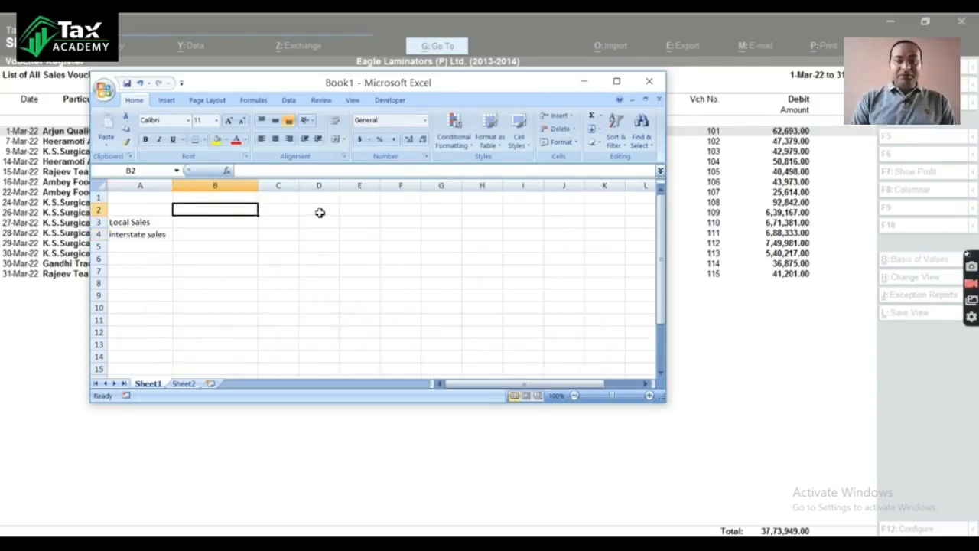
text(amoubt)
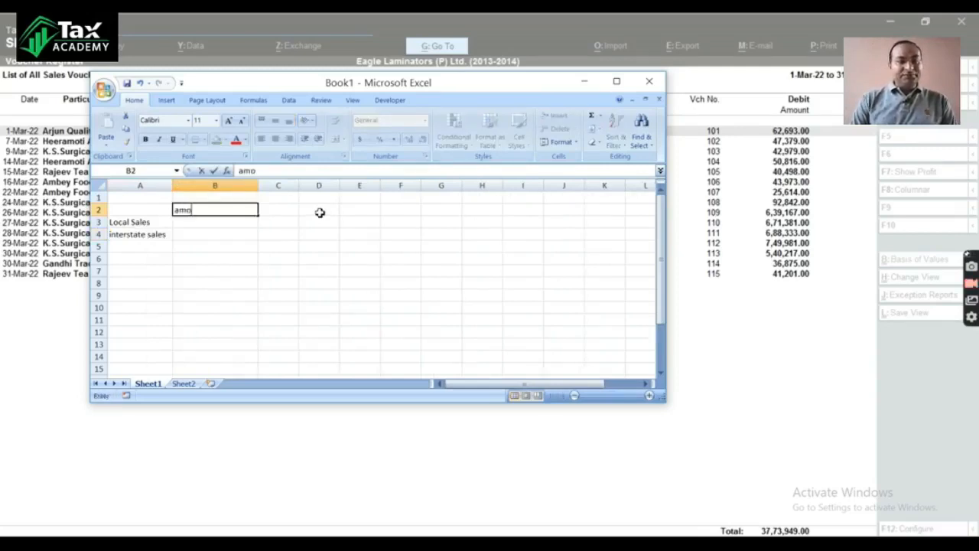
key(BackSpace)
key(BackSpace)
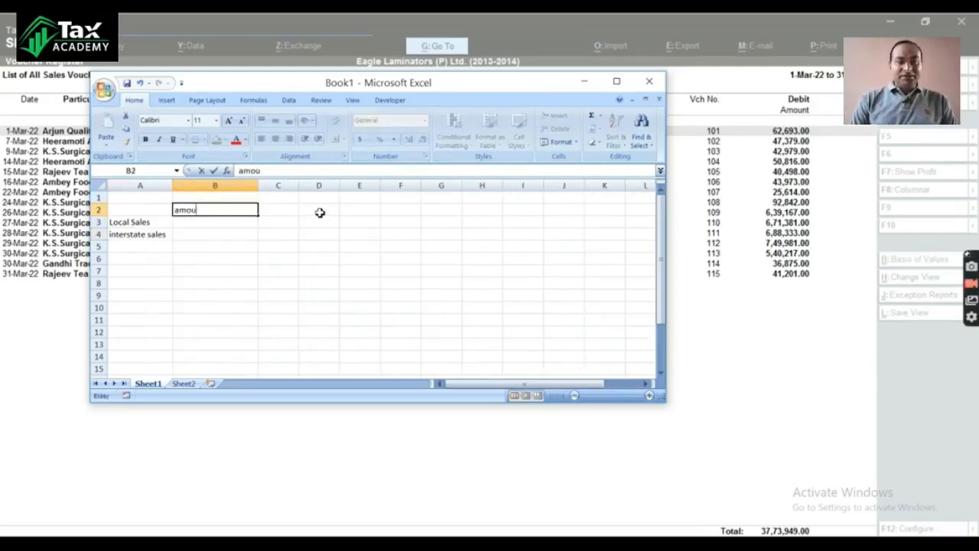
key(Escape)
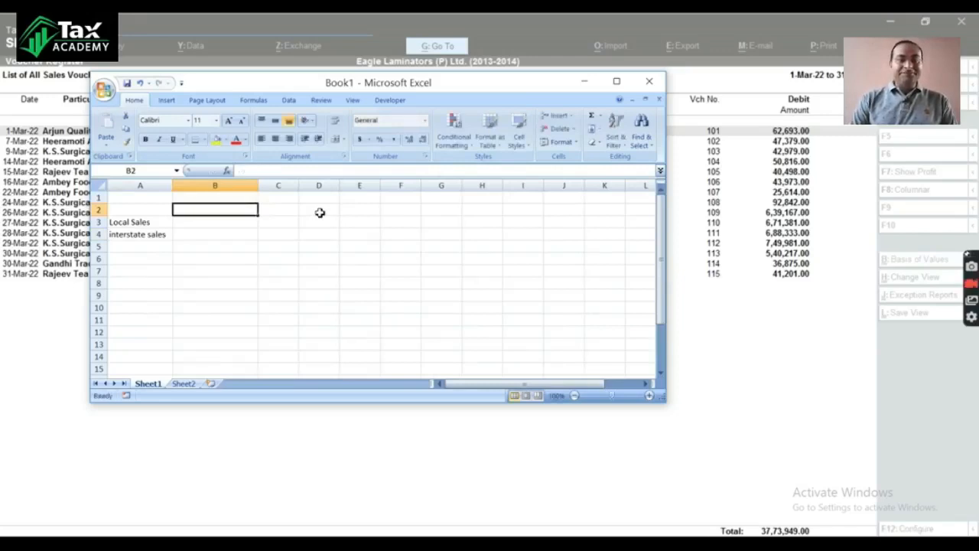
Step: Enter the column headings Amount, IGST, SGST and CGST in cells B2 to E2
text(Amount)
key(Tab)
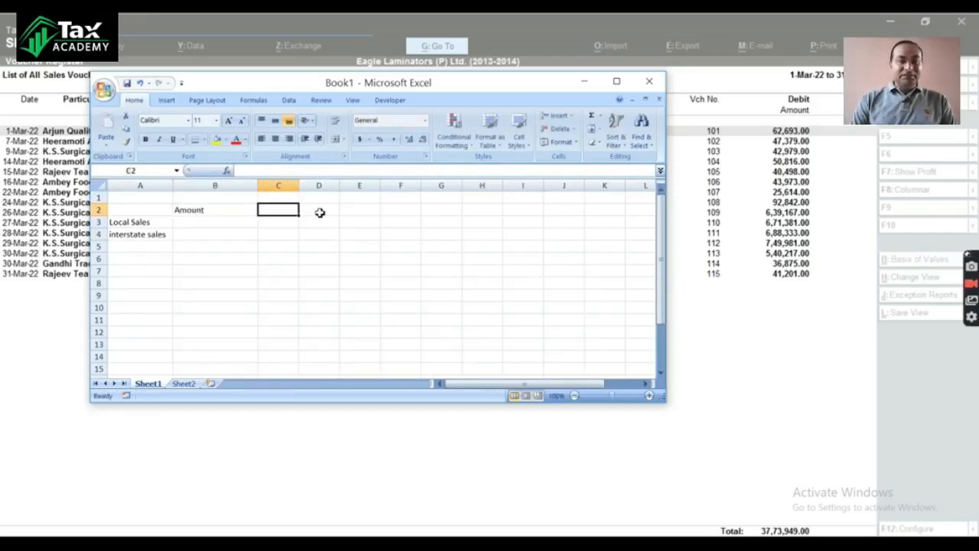
text(IGST)
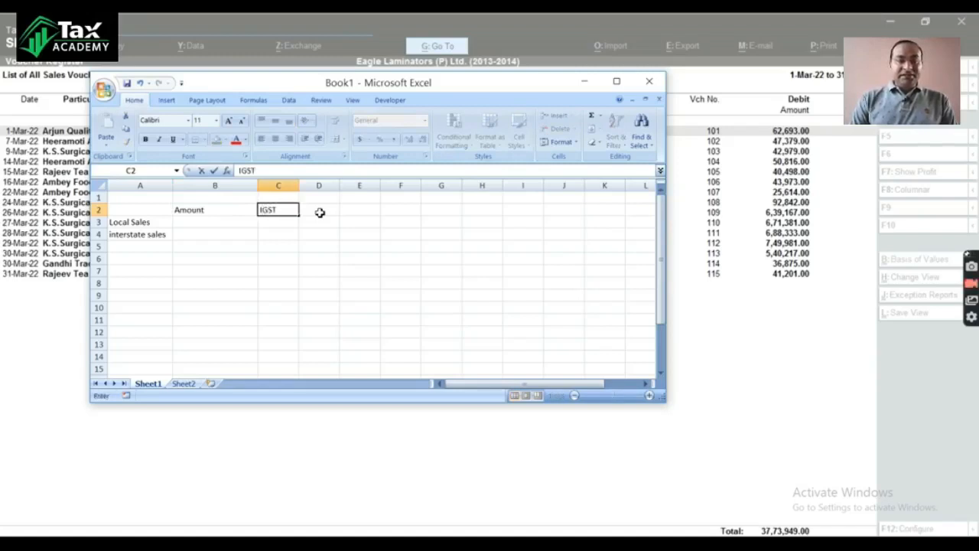
click(320, 213)
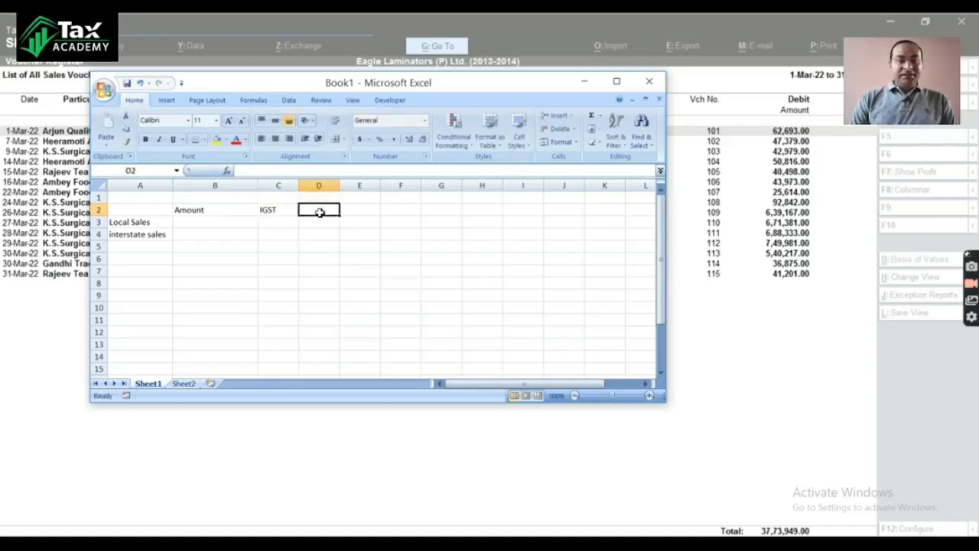
text(SGST)
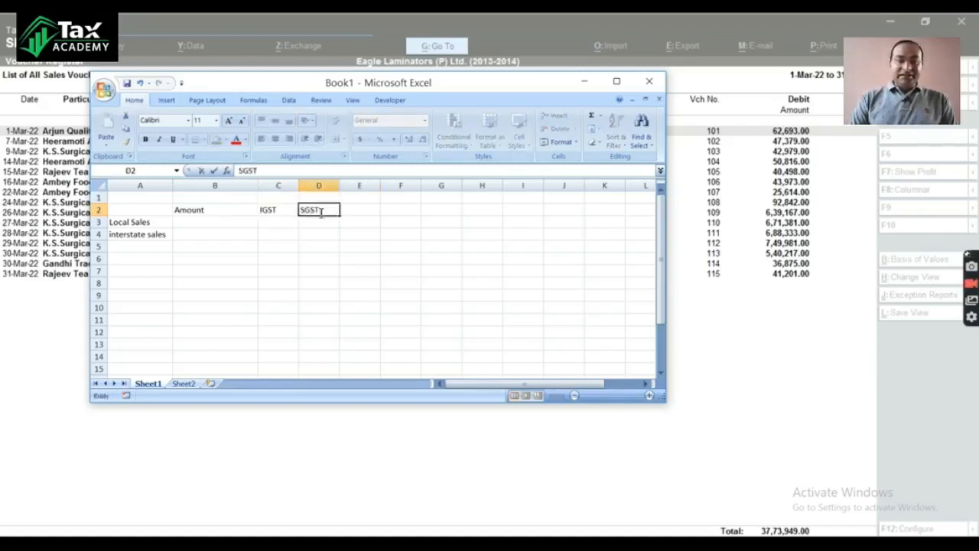
key(Tab)
text(CGST)
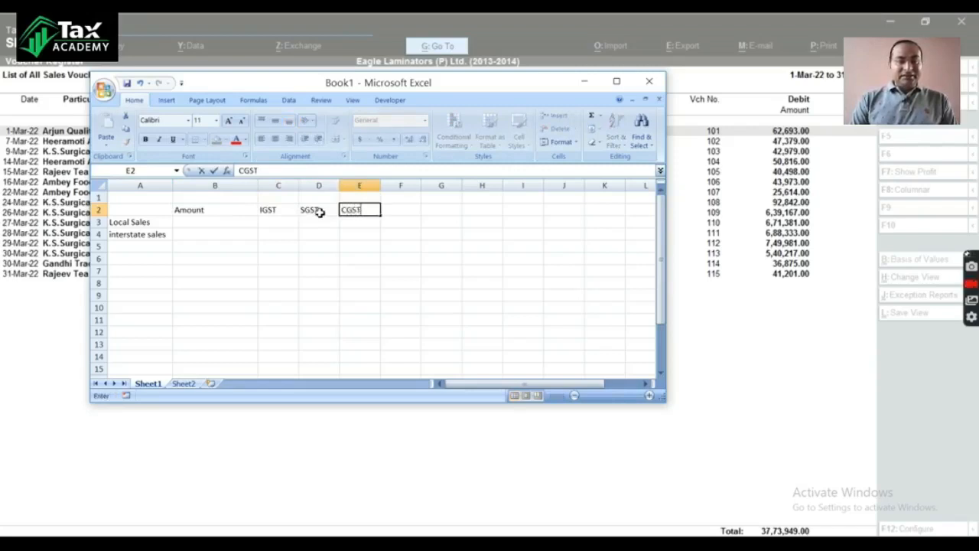
key(Return)
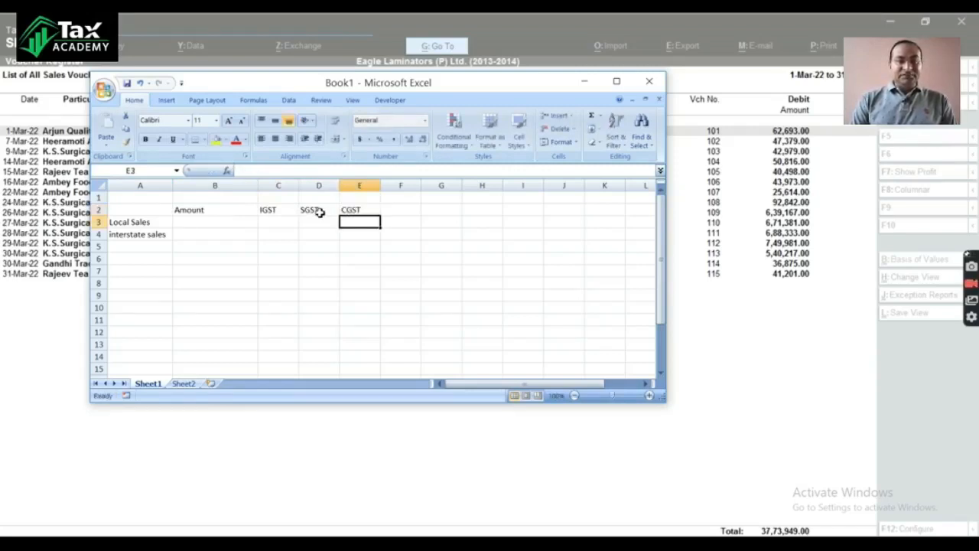
Step: Select the Local Sales amount cell B3 and shift the workbook window to uncover more of the voucher amounts
key(Left)
key(Left)
key(Left)
key(Left)
key(Right)
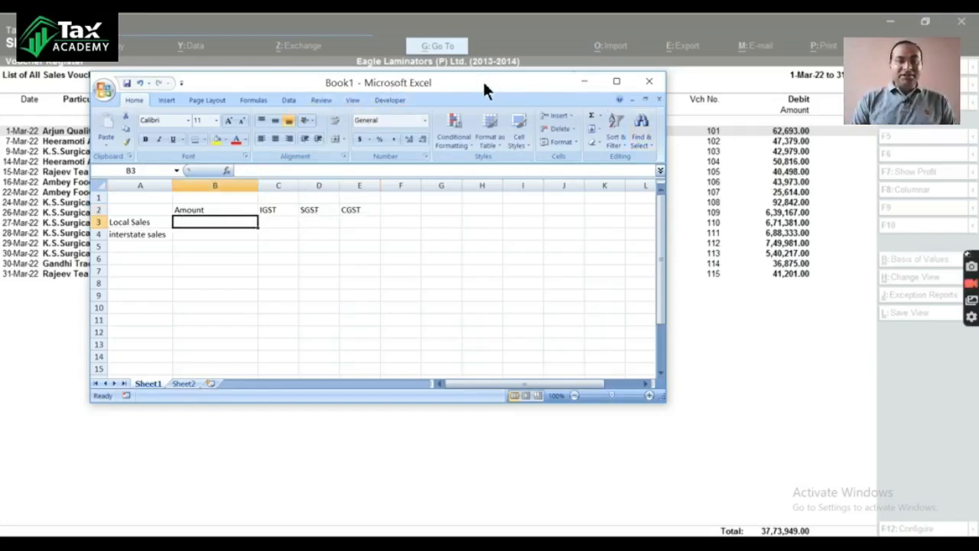
drag(482, 79, 438, 88)
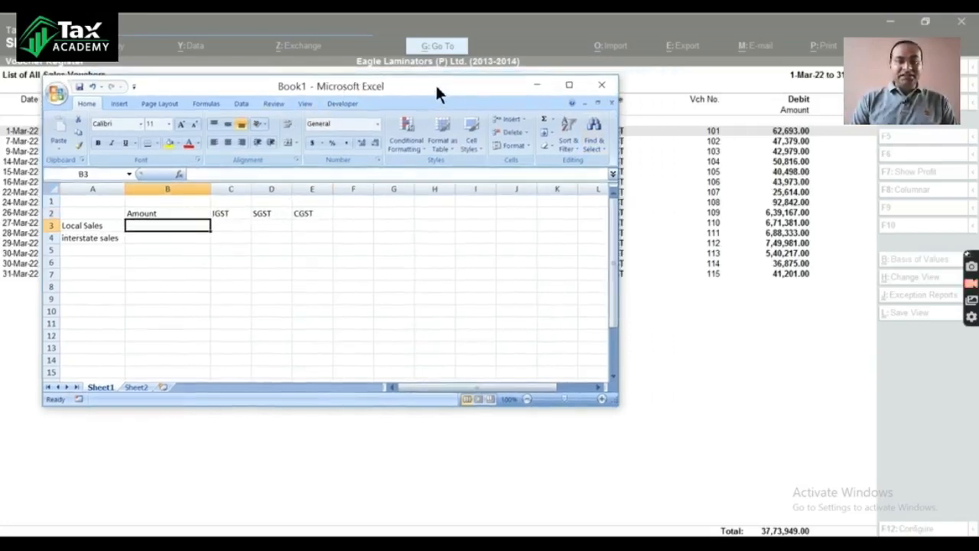
Step: Switch to Tally and show the sales voucher list as a columnar register with automatic columns for all items
click(538, 85)
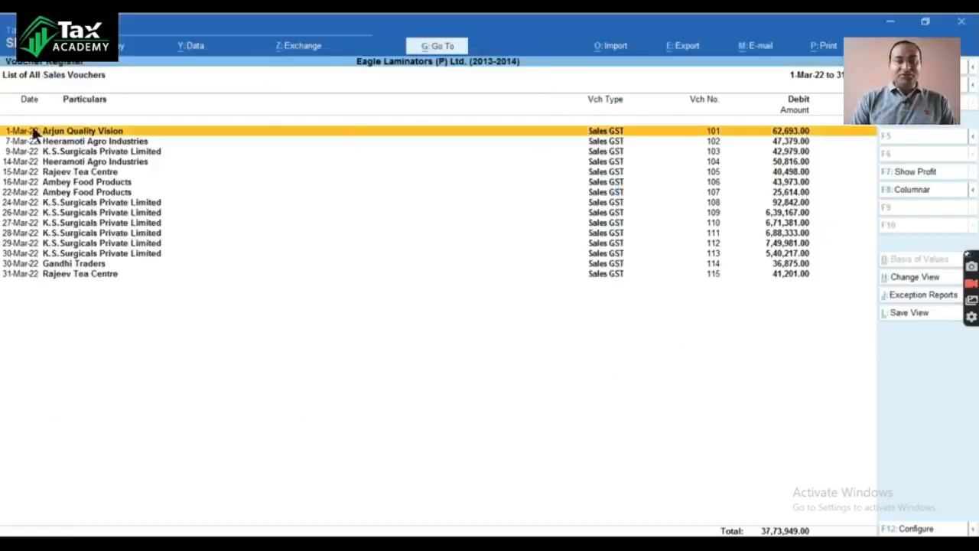
click(905, 193)
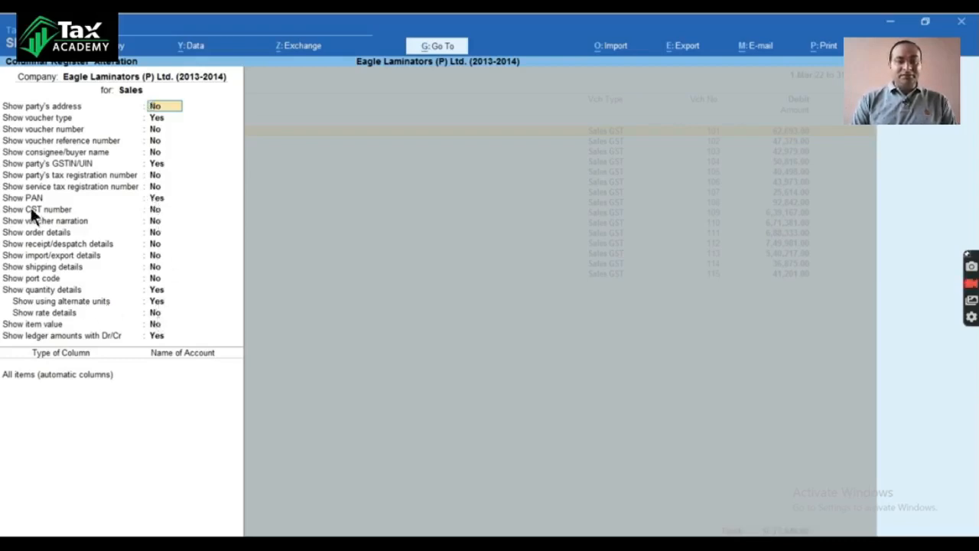
click(88, 374)
key(Return)
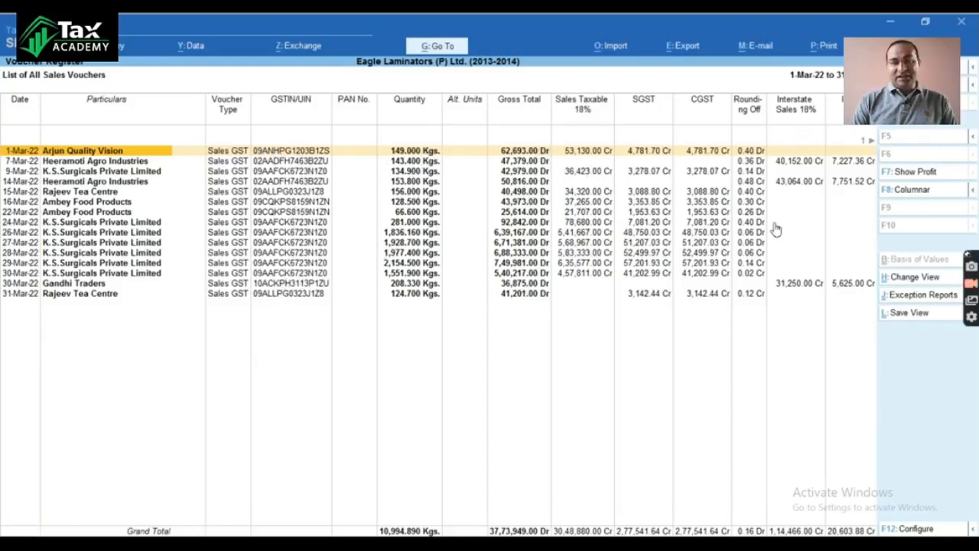
Step: Examine the local taxable sales, SGST, CGST, interstate sales and IGST columns of the columnar register
key(Right)
key(Right)
key(Right)
key(Right)
key(Right)
key(Right)
key(Right)
key(Right)
key(Right)
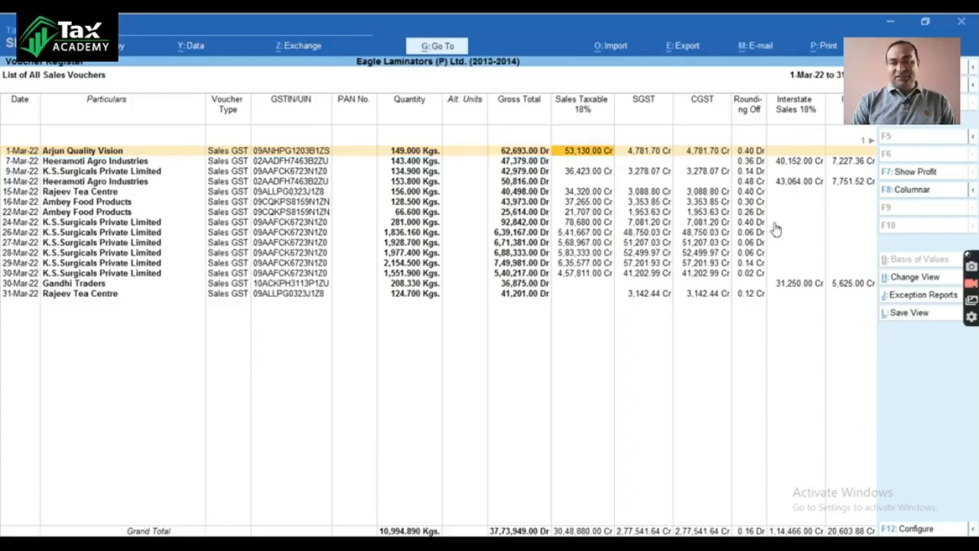
key(Right)
key(Right)
key(Right)
key(Right)
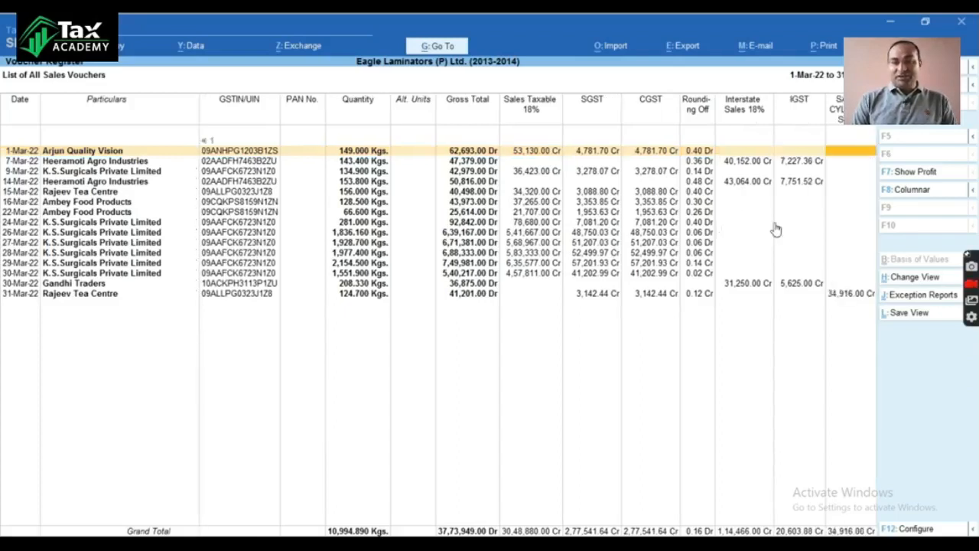
key(Left)
key(Left)
key(Left)
key(Left)
key(Left)
key(Left)
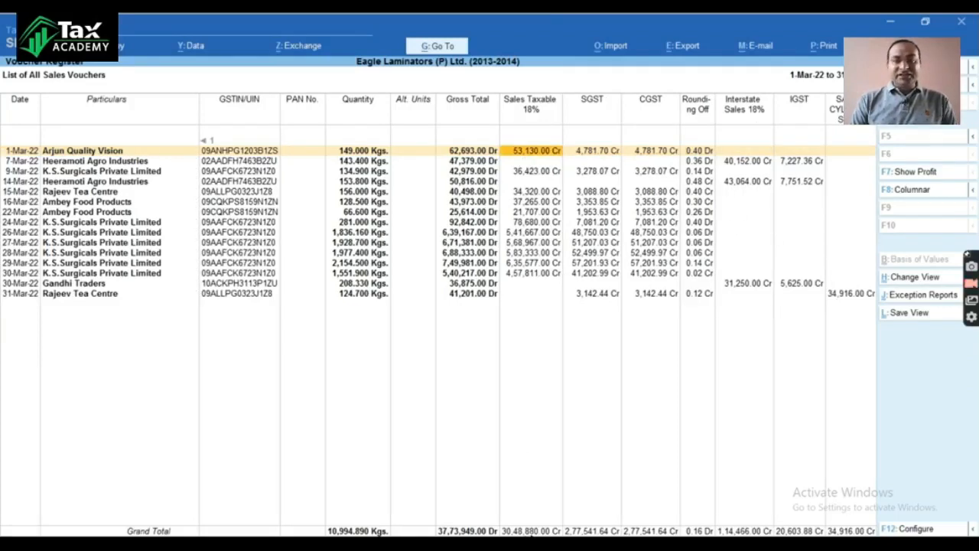
Step: Switch to Excel and enter the Local Sales amount in cell B3 as =3048880+34916
key(alt+Tab)
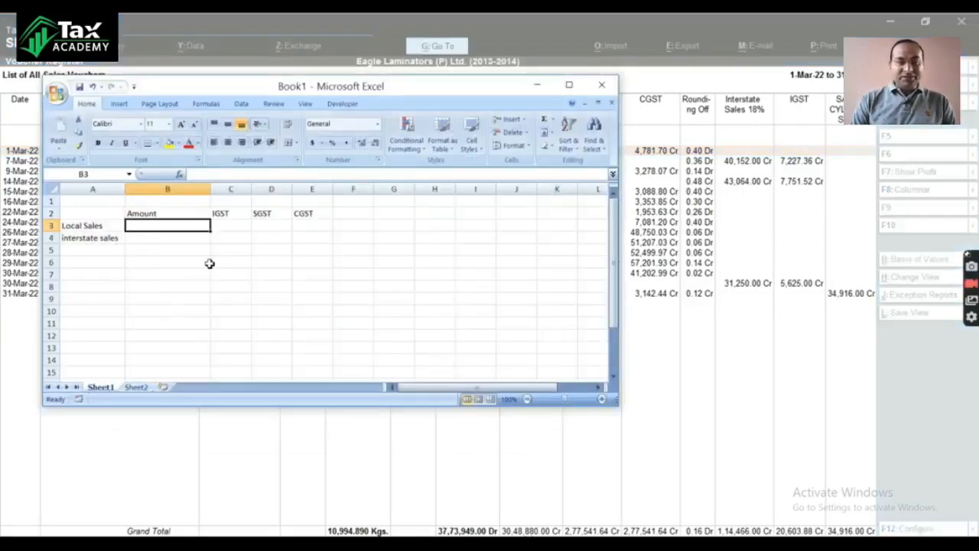
text(=3048880+34916)
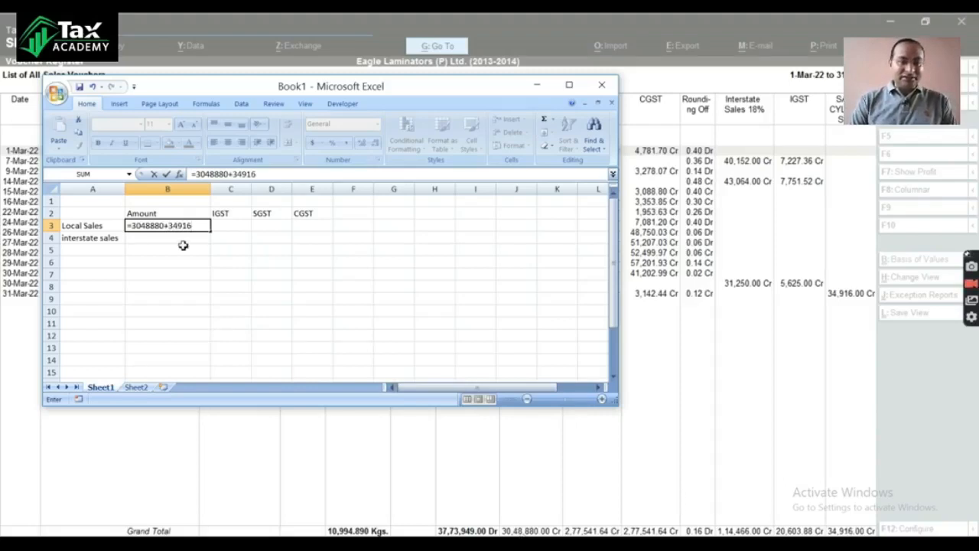
key(Return)
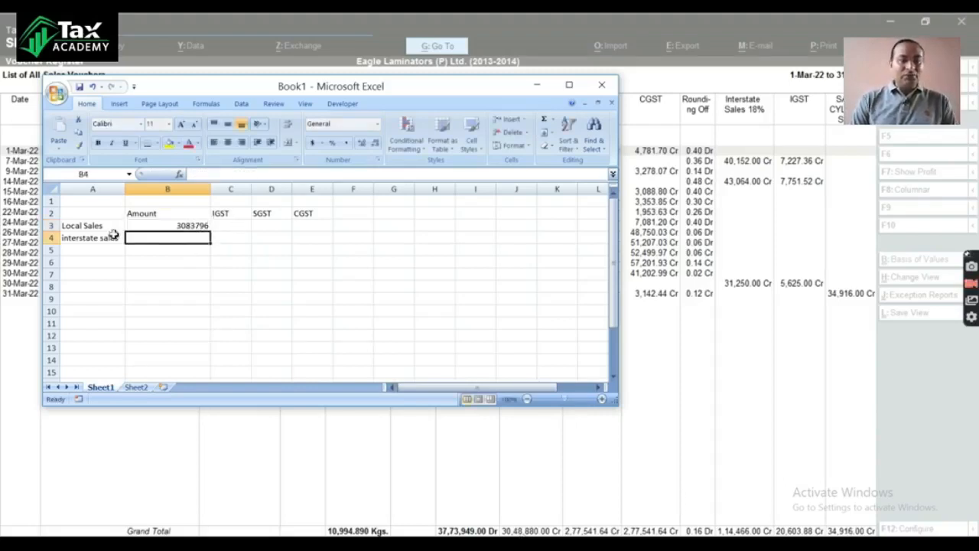
Step: Calculate the Local Sales SGST in cell D3 with the formula =B3*9%
click(269, 226)
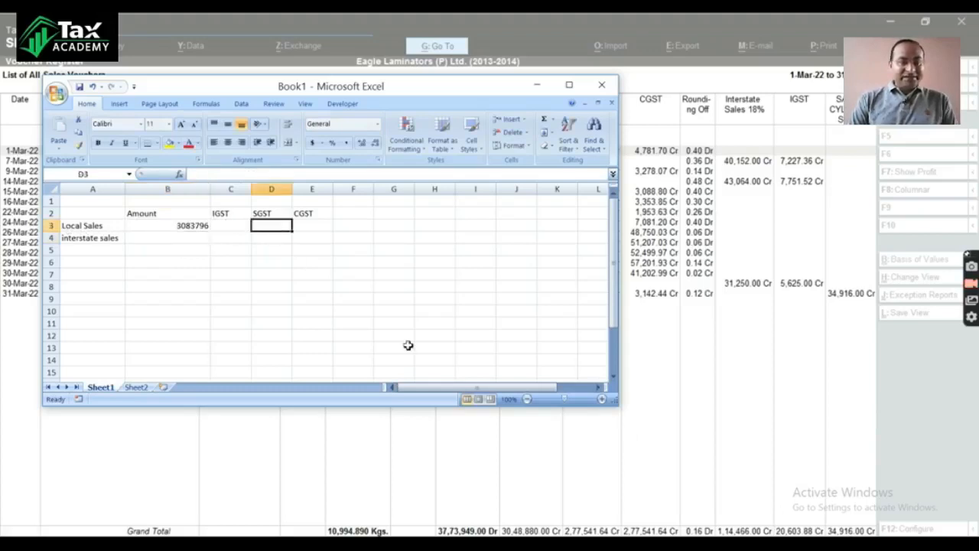
text(=B3*9%)
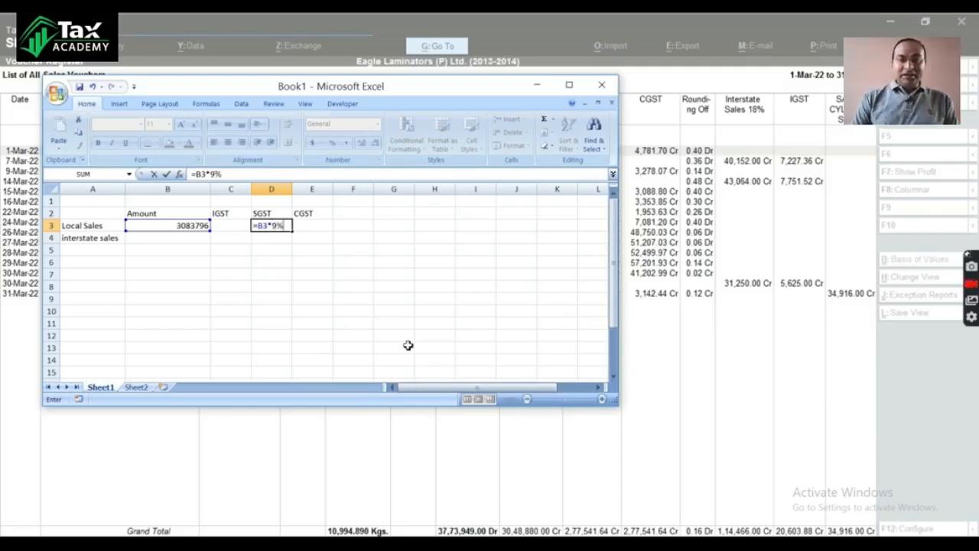
key(Return)
key(Up)
key(Right)
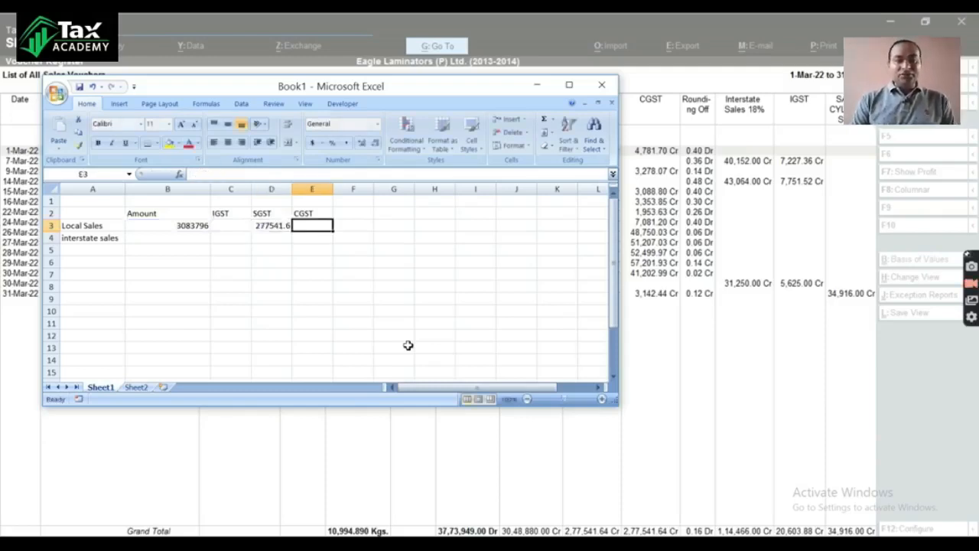
Step: Calculate the Local Sales CGST in cell E3 with =B3*9%, and widen columns C to E
text(=B39)
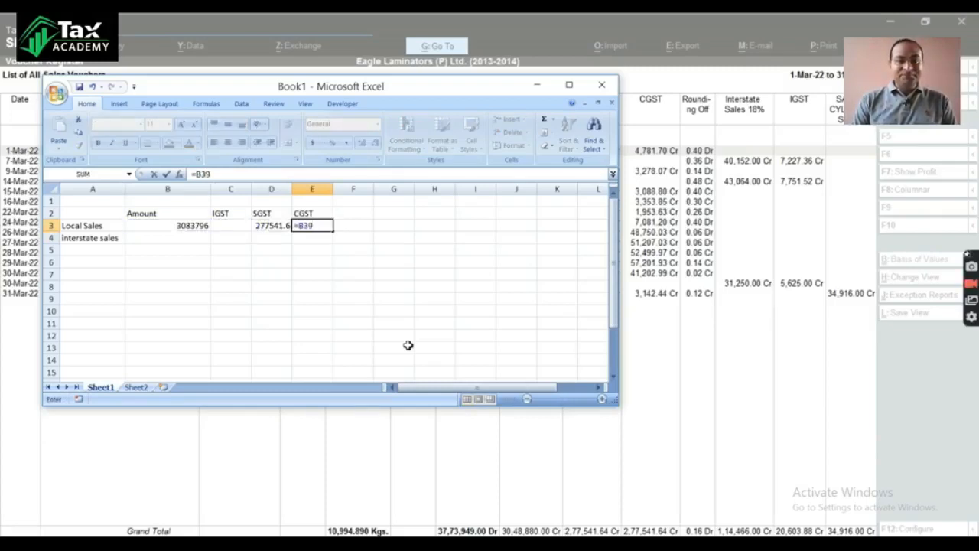
key(BackSpace)
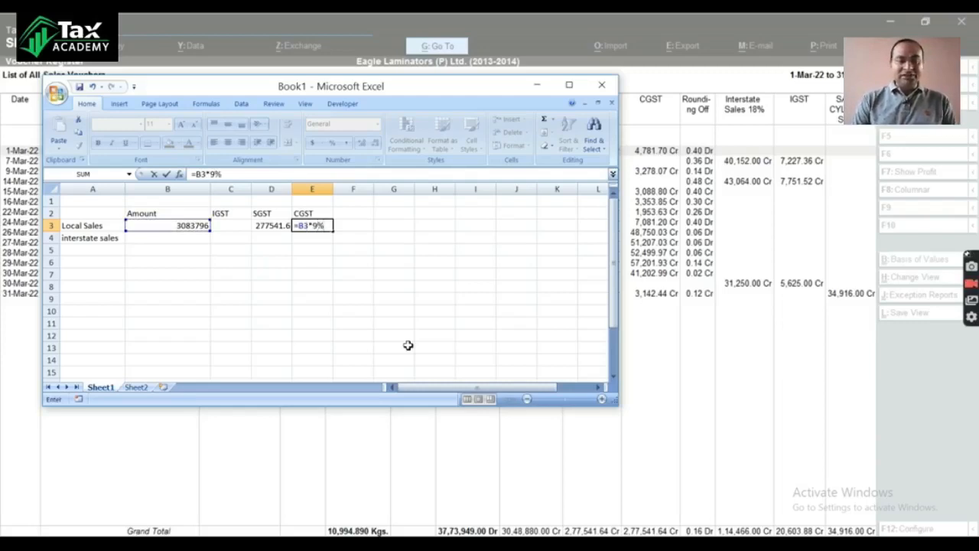
key(Return)
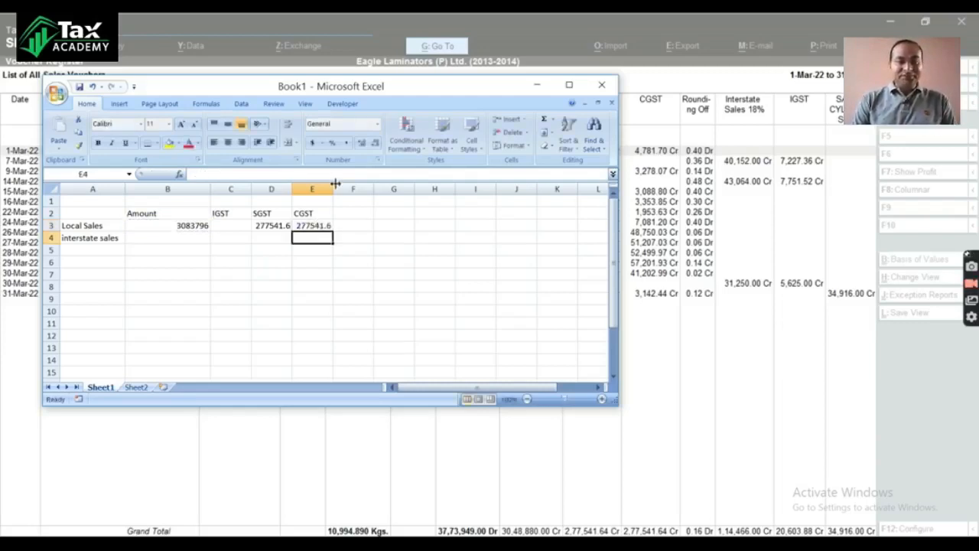
drag(333, 189, 264, 191)
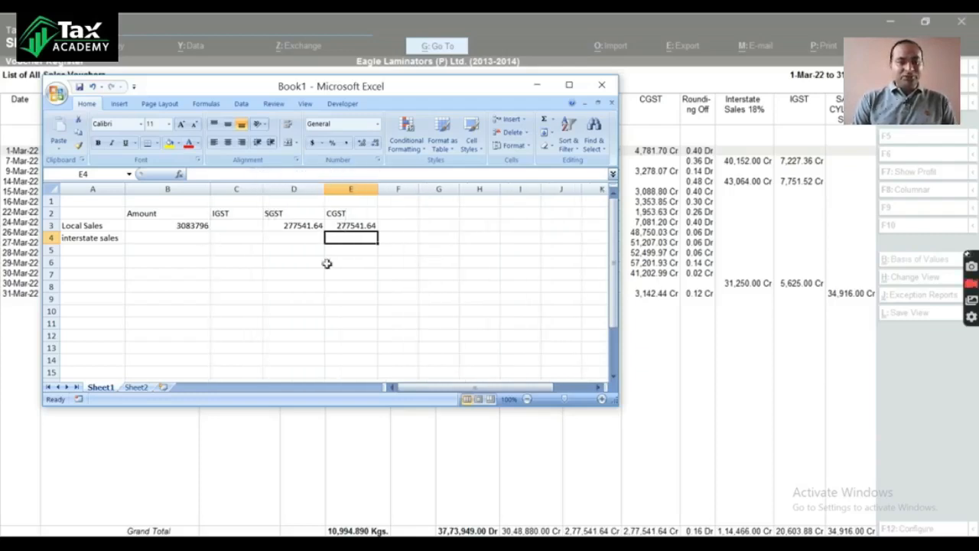
Step: Enter the interstate sales amount 114466 in cell B4
click(181, 228)
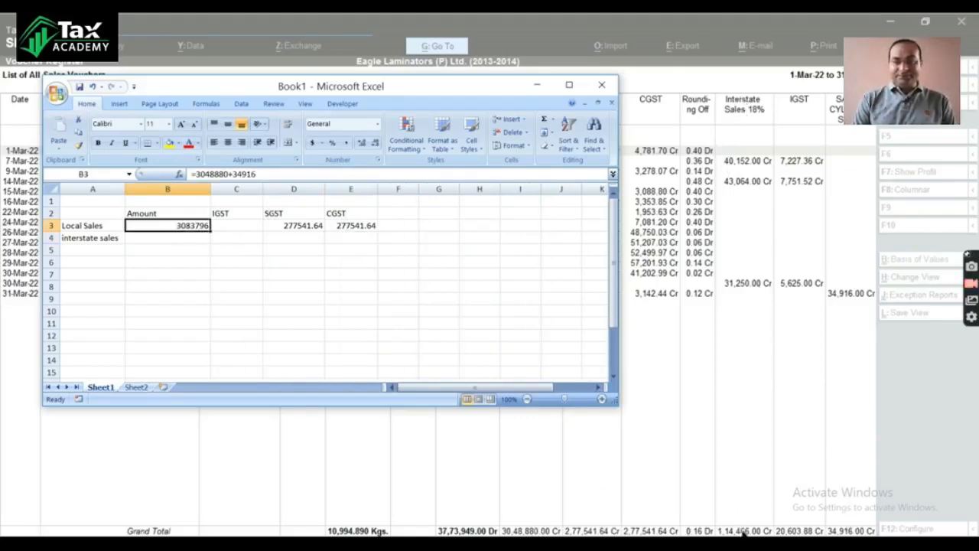
click(145, 240)
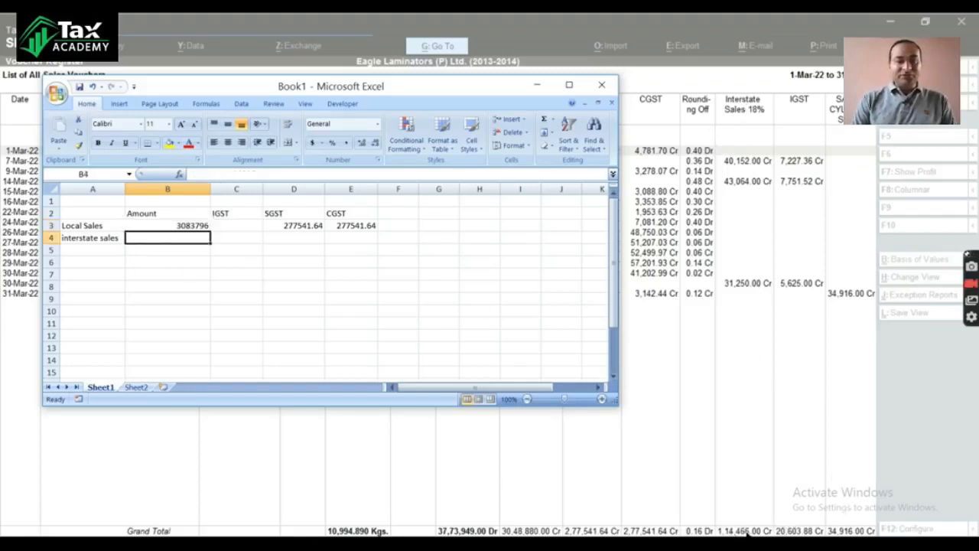
text(114466)
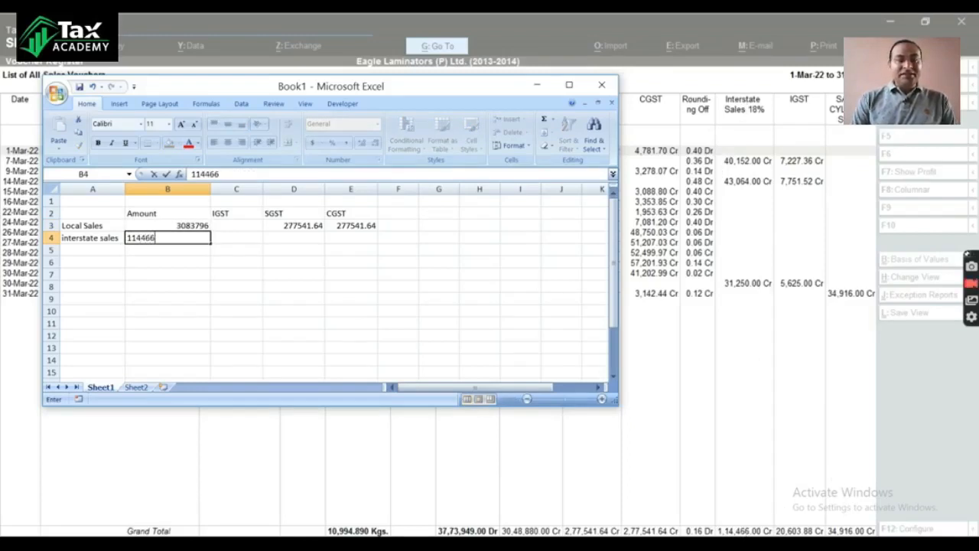
key(Tab)
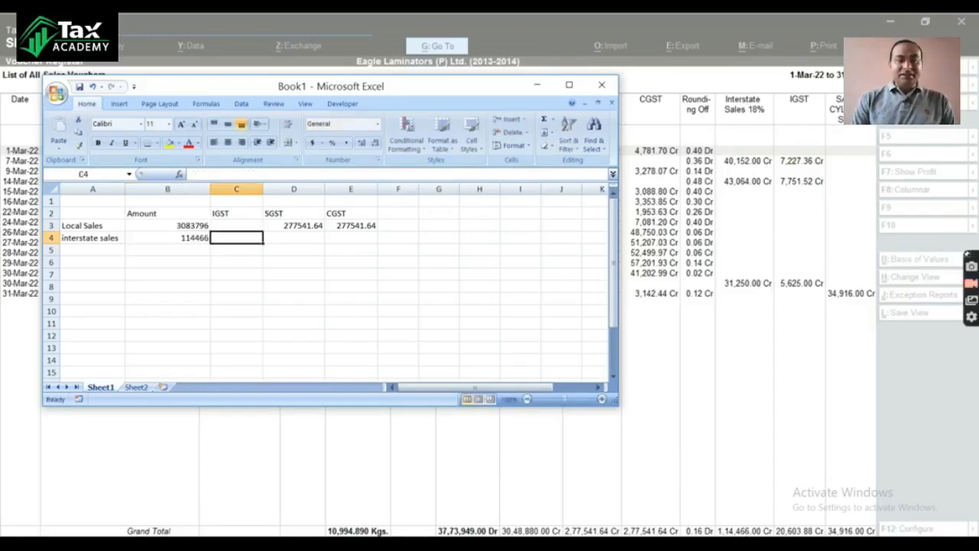
Step: Calculate the interstate sales IGST in cell C4 with the formula =B4*18%
text(=)
key(Left)
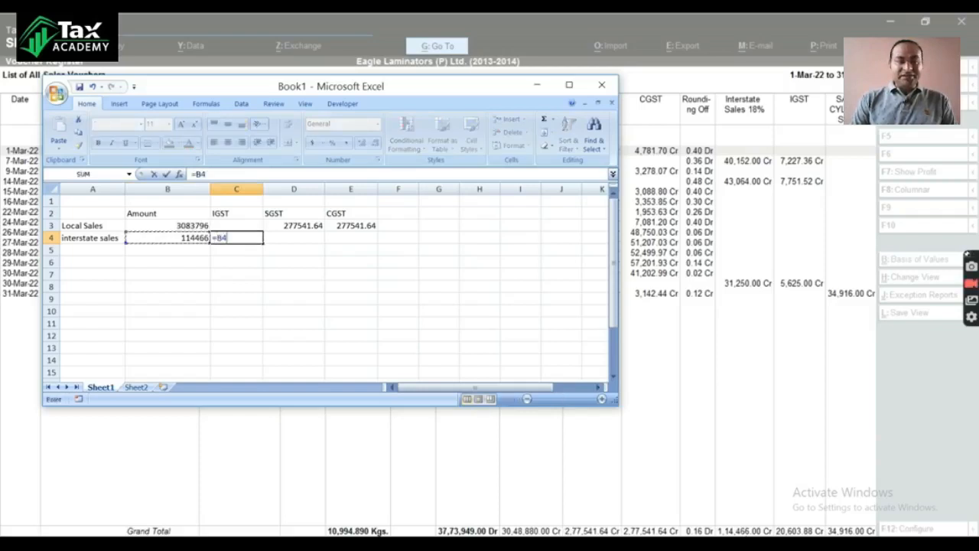
text(*)
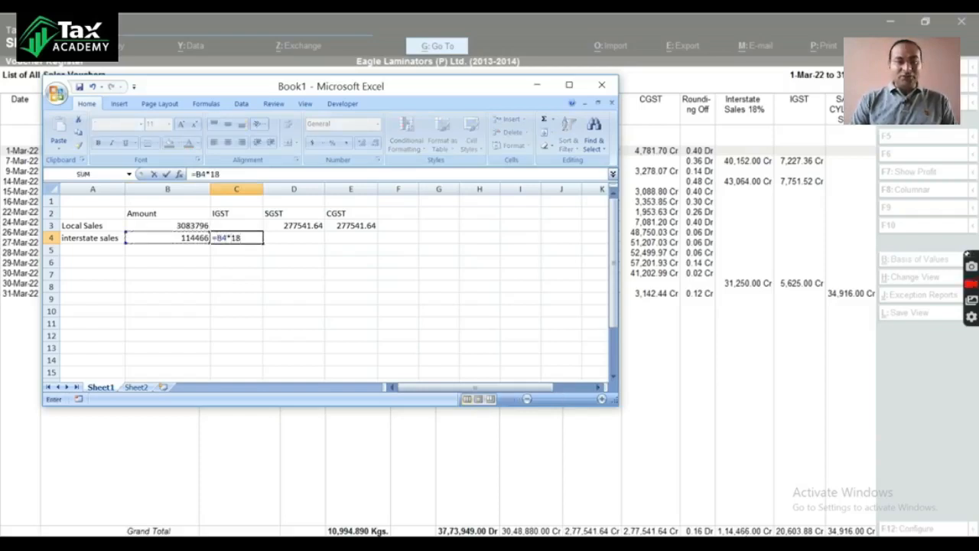
key(Return)
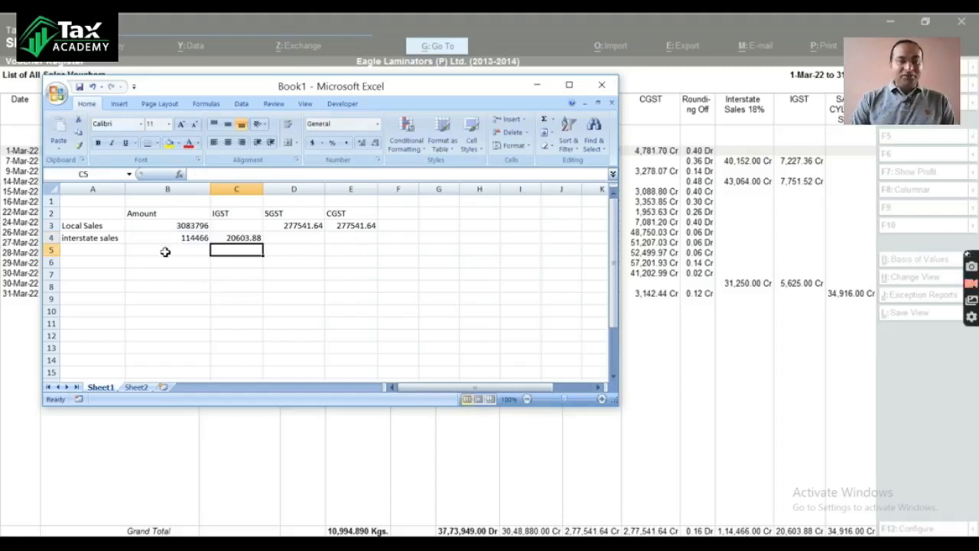
Step: Enter the row label "Total" in cell A5 and sum the amounts B3:B4 in cell B5
click(78, 250)
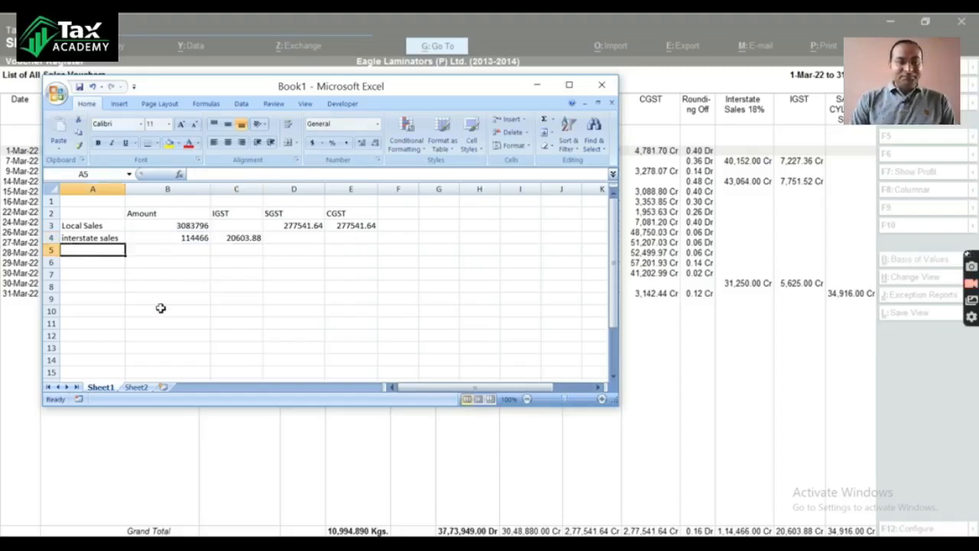
text(Tota)
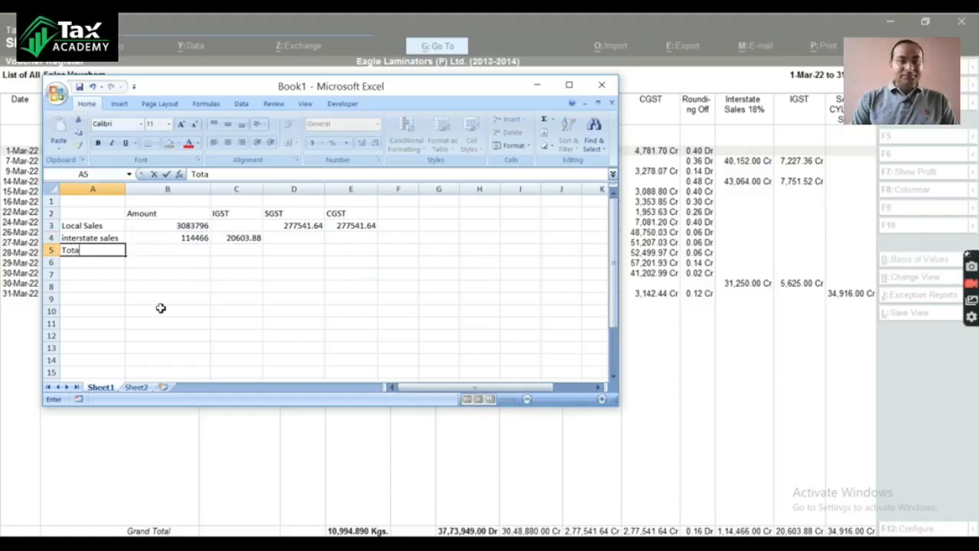
text(l)
key(Tab)
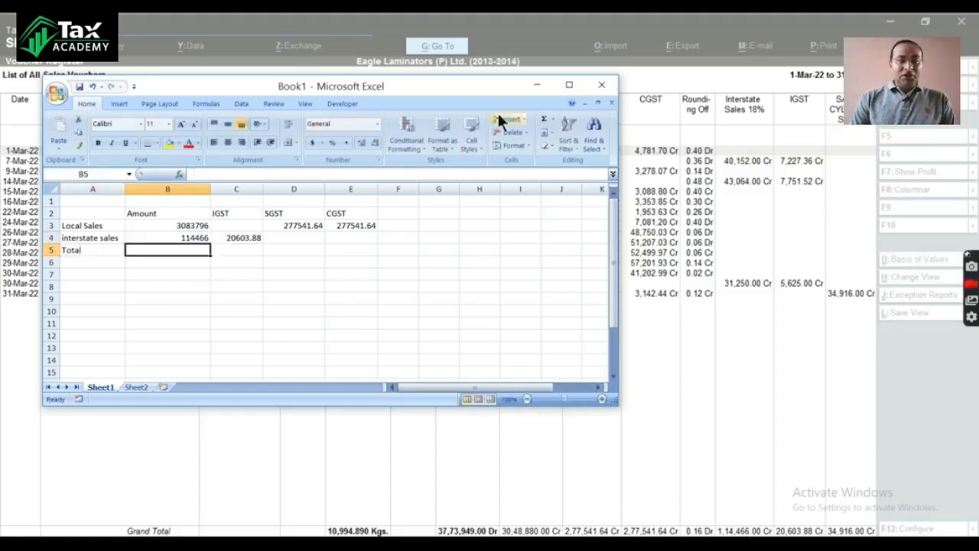
click(544, 122)
key(Return)
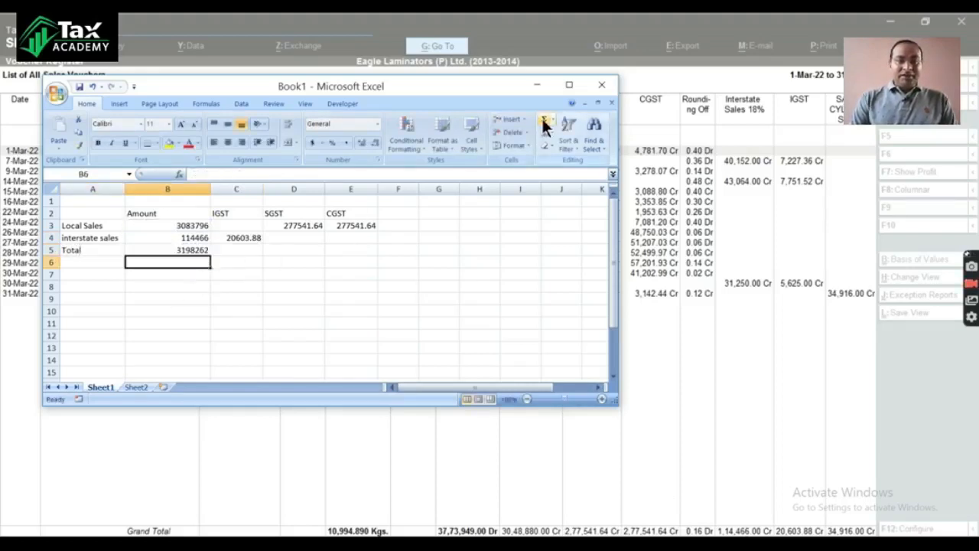
Step: Copy the total formula from B5 to C5:E5 to total the IGST, SGST and CGST columns
key(Up)
key(Right)
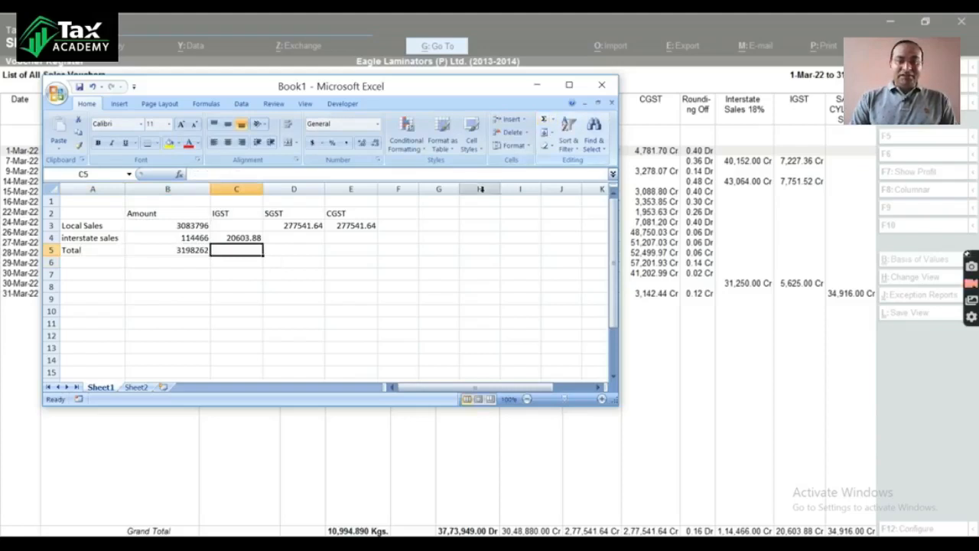
key(Left)
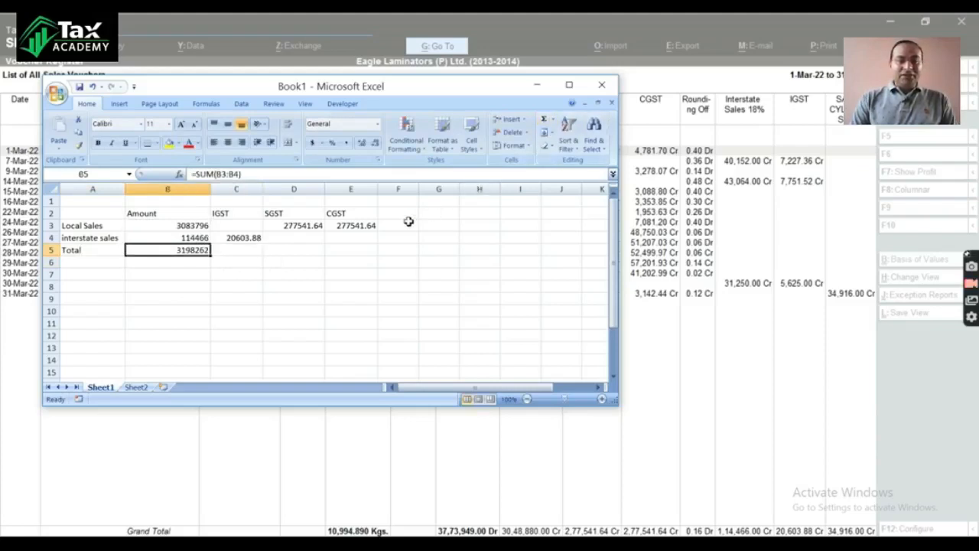
key(ctrl+c)
key(Right)
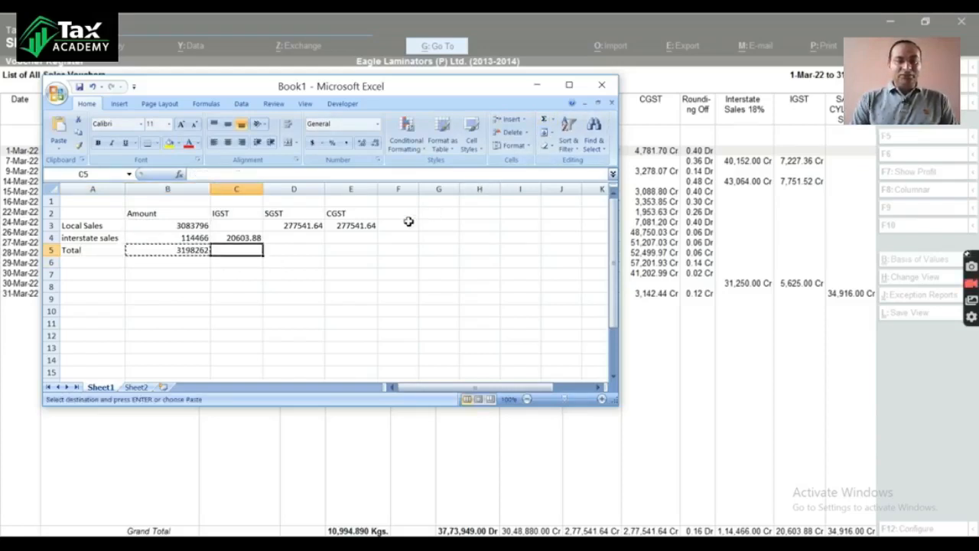
key(shift+Right)
key(shift+Right)
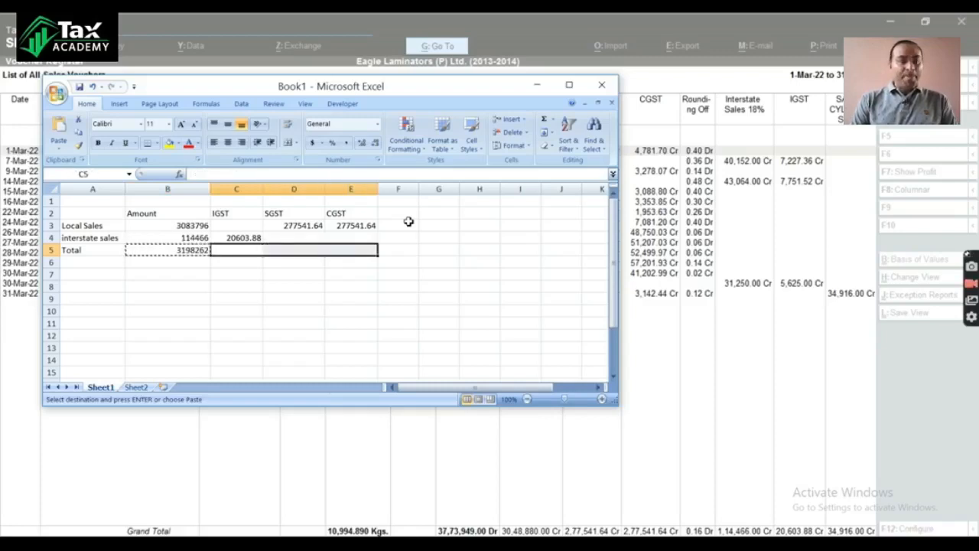
key(ctrl+v)
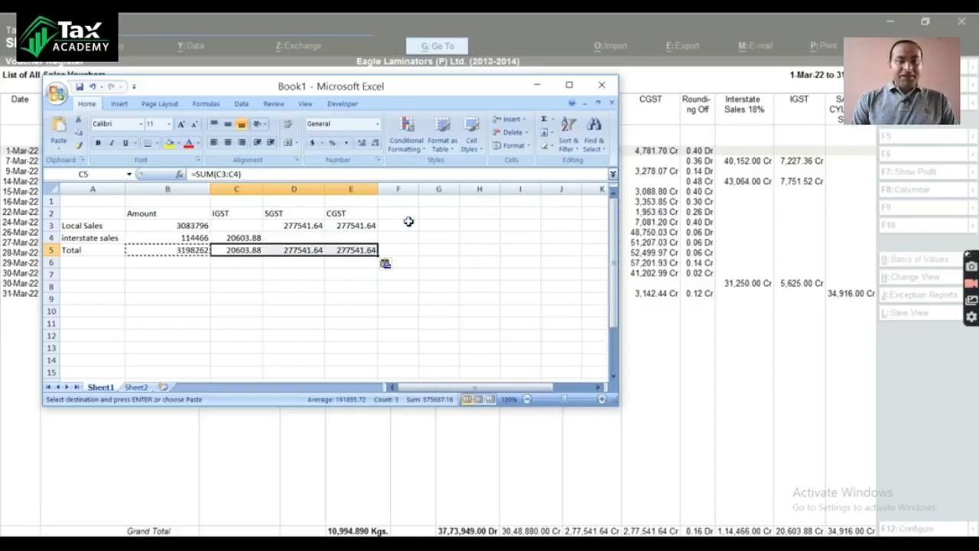
Step: Make the totals in B5:E5 bold, ending with the Total label cell A5 selected
key(Left)
key(shift+Right)
key(shift+Right)
key(shift+Right)
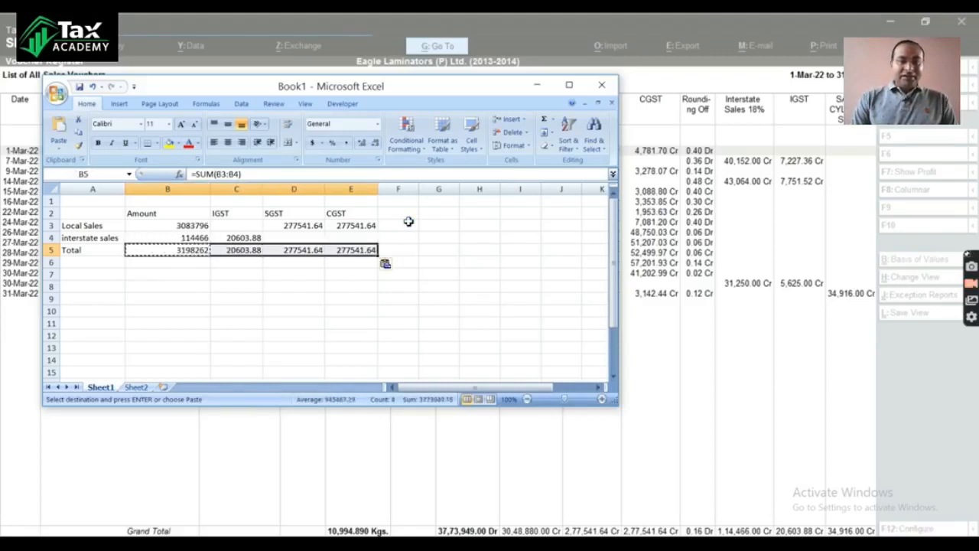
key(ctrl+b)
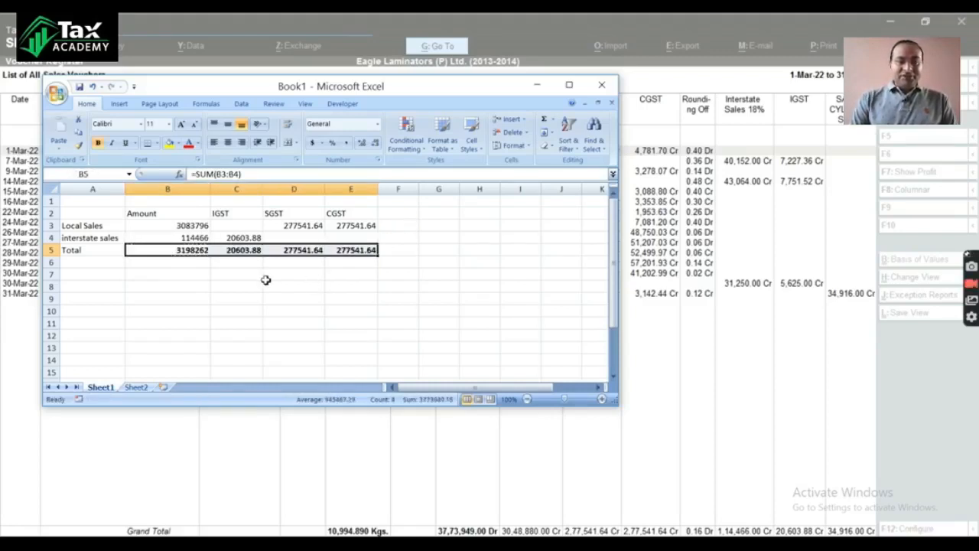
click(236, 299)
click(79, 251)
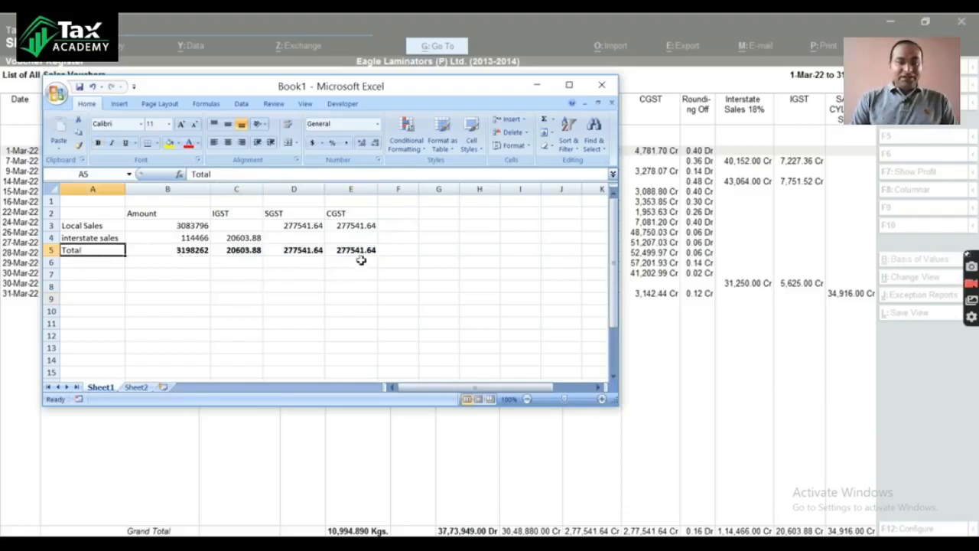
Step: Switch to Tally and look through the Sales Register's columns from the taxable sales back to the voucher type and GSTIN
click(538, 85)
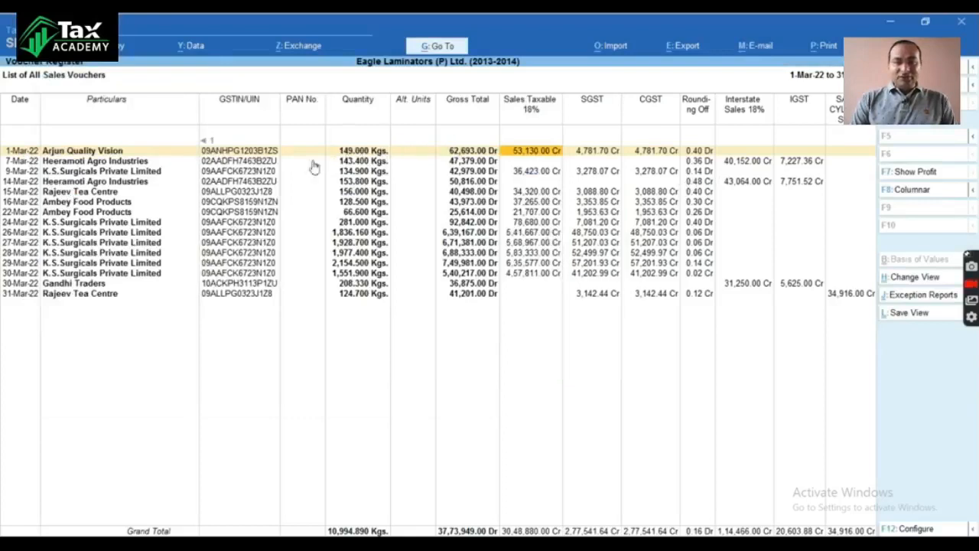
key(Left)
key(Left)
key(Left)
key(Left)
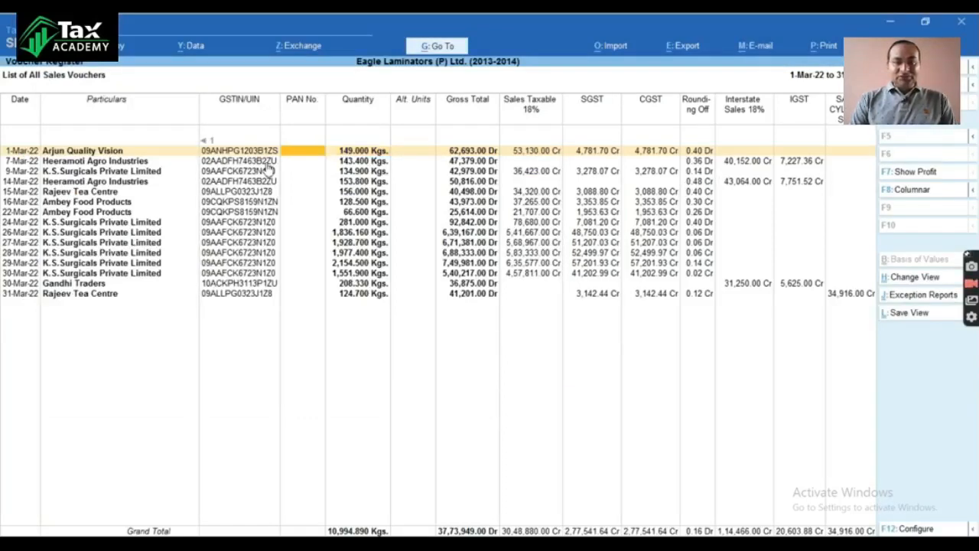
key(Left)
key(Left)
key(Left)
key(Right)
key(Right)
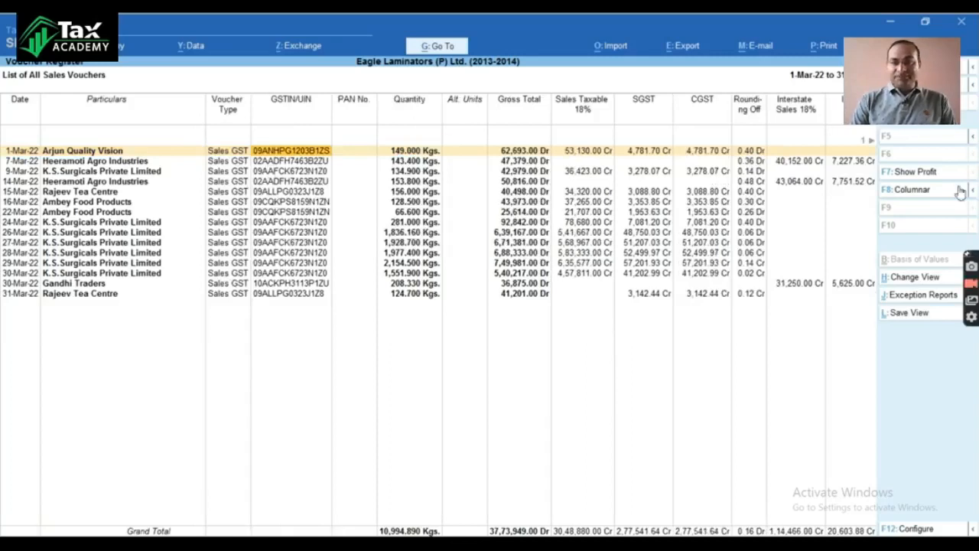
Step: Turn on the voucher number column in the columnar Sales Register and go to that column
click(931, 192)
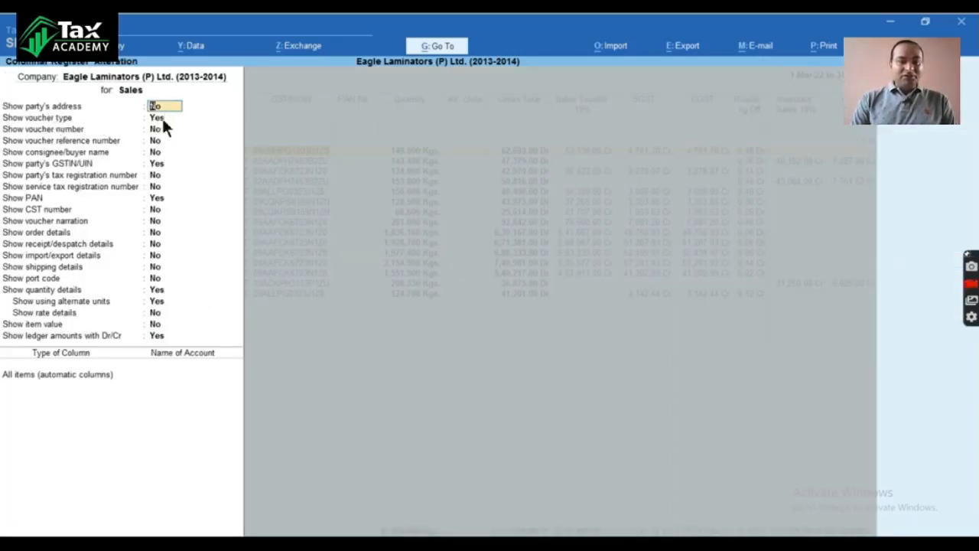
key(Return)
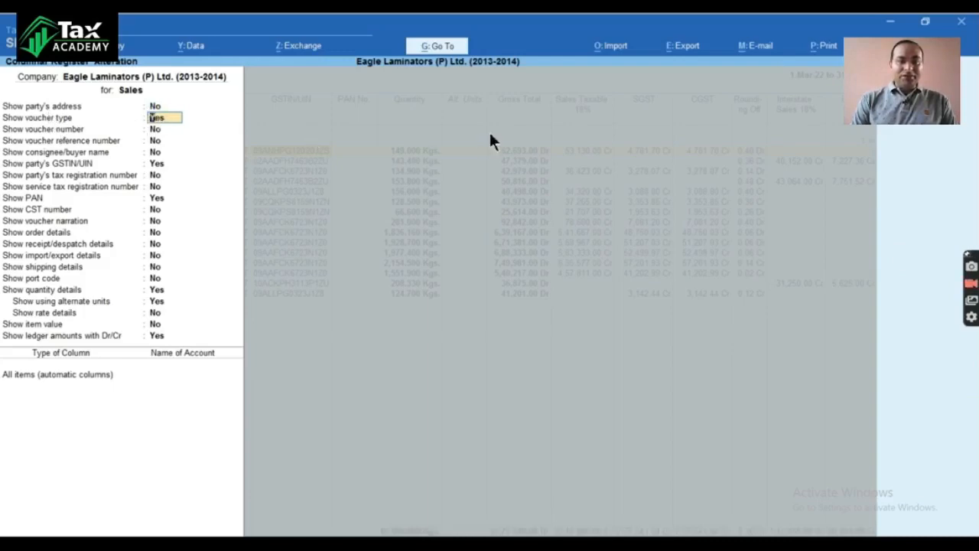
key(Return)
text(y)
key(Return)
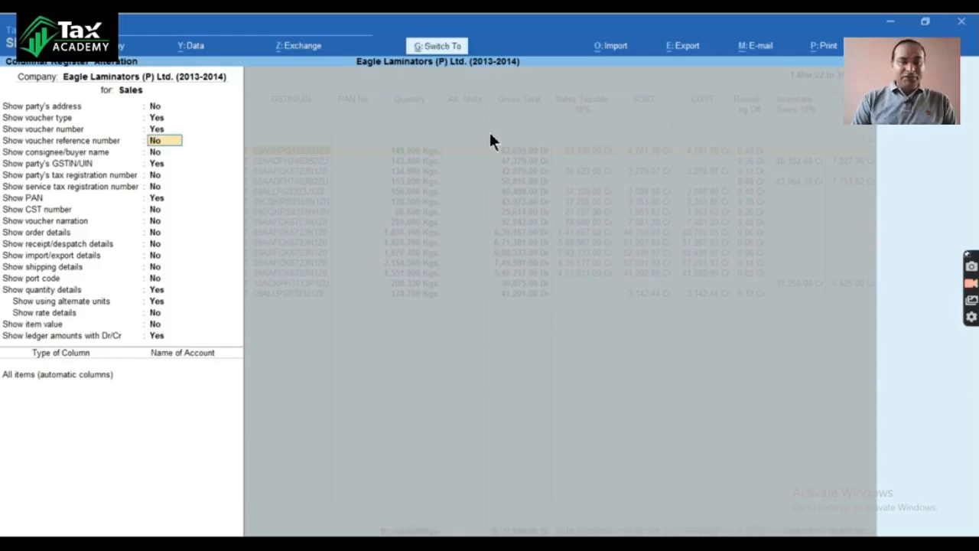
key(ctrl+a)
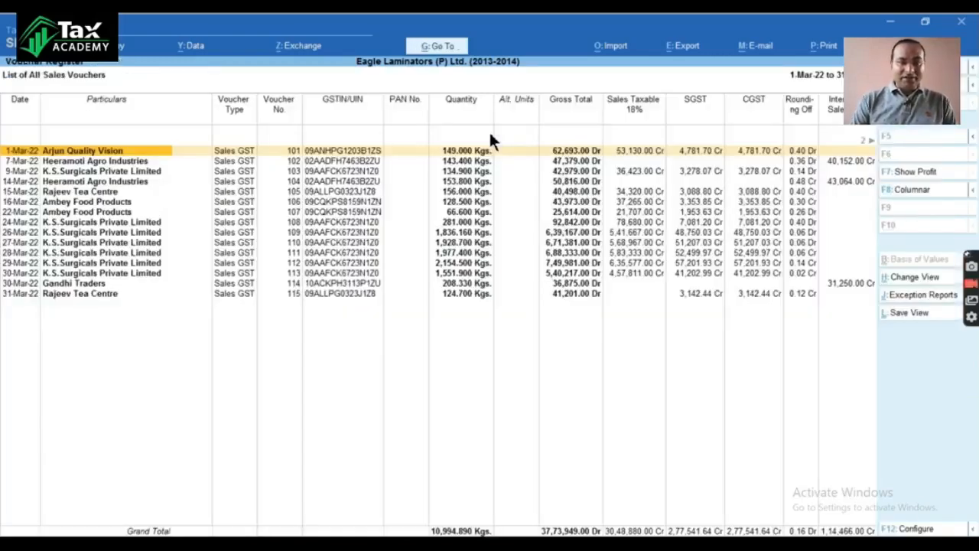
key(Right)
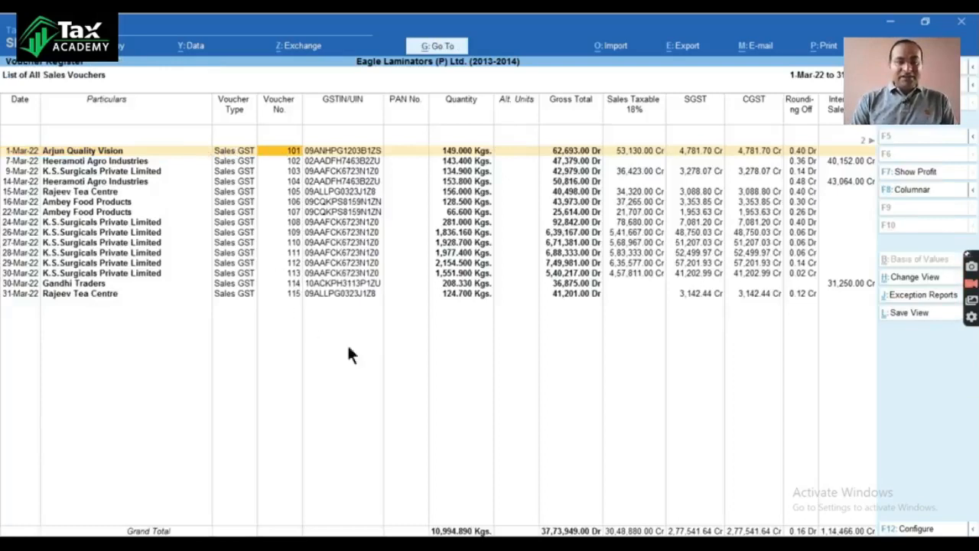
Step: Switch to the Excel workbook and enter the row label "invoice" in cell A8
key(alt+Tab)
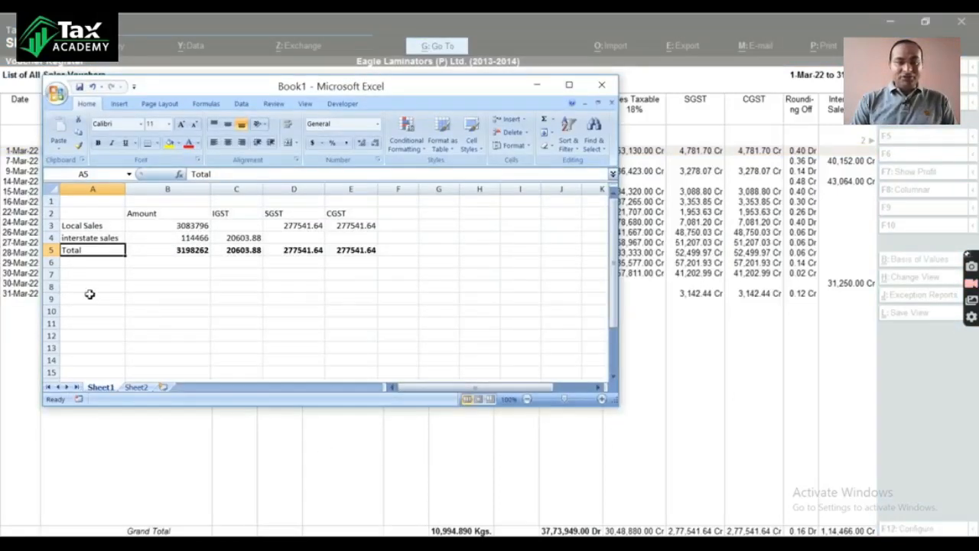
click(97, 287)
text(in)
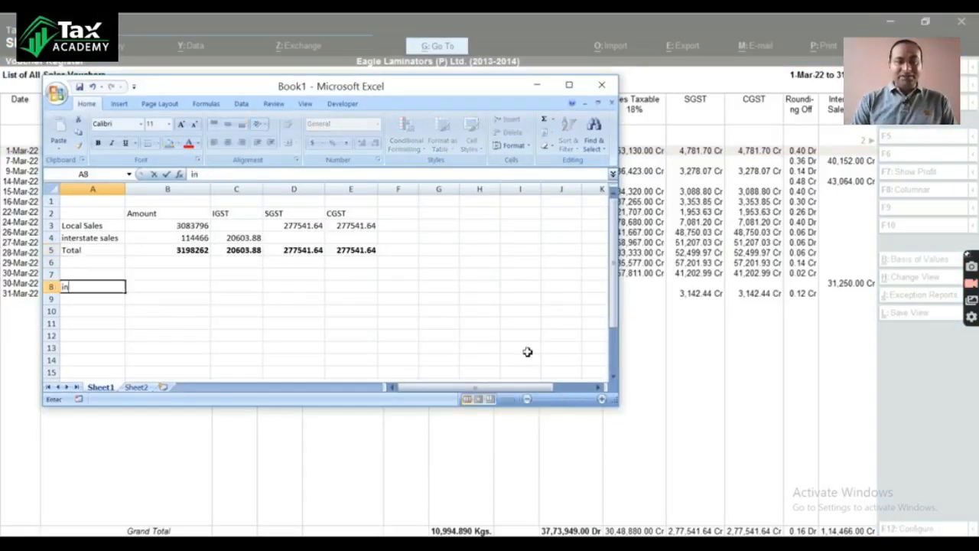
text(voice)
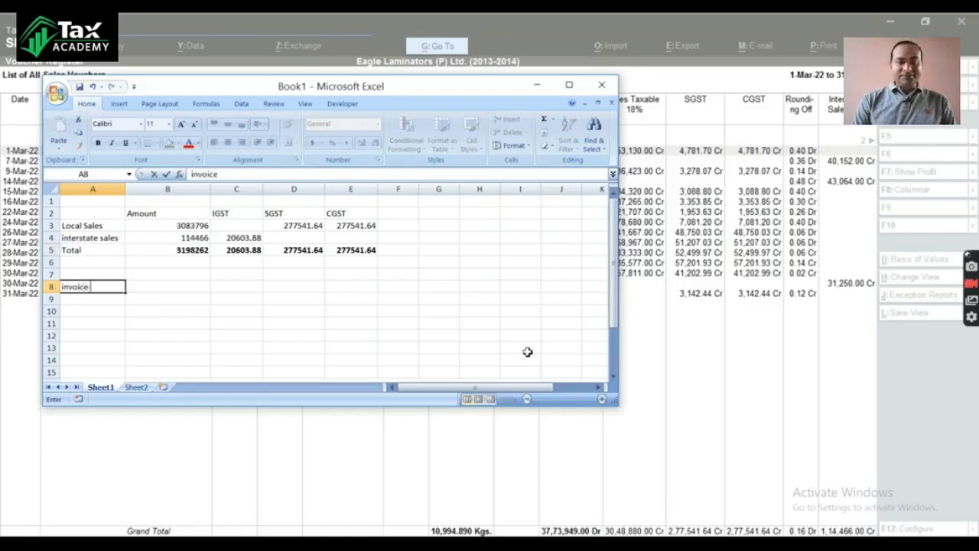
key(Tab)
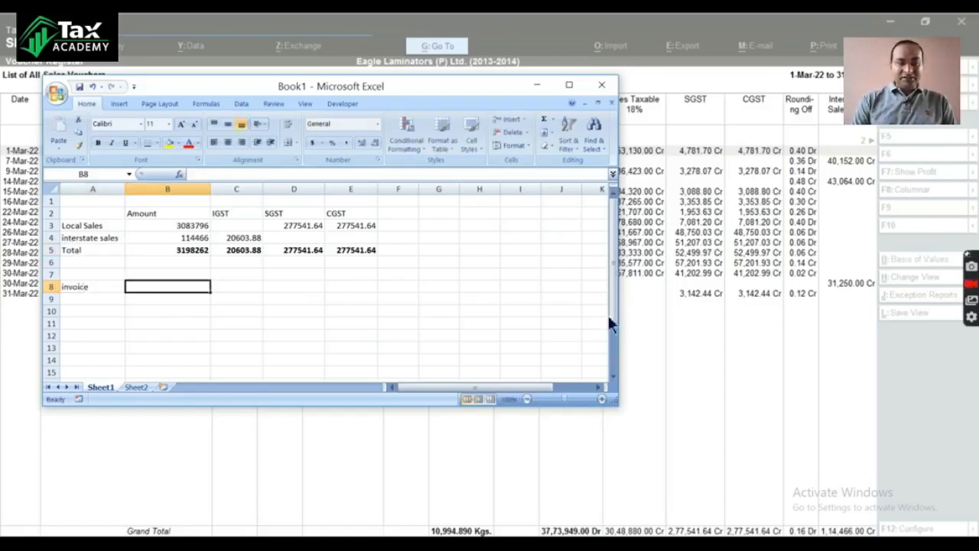
Step: Move the workbook window clear of the voucher numbers and enter the invoice range 101 in B8 and 115 in C8
drag(433, 89, 727, 121)
drag(695, 165, 705, 142)
text(10)
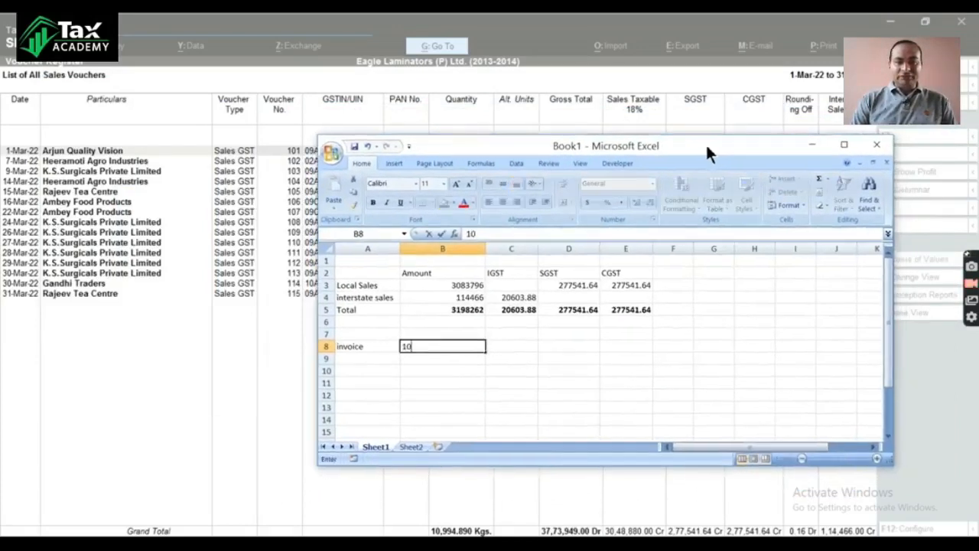
text(1)
key(Tab)
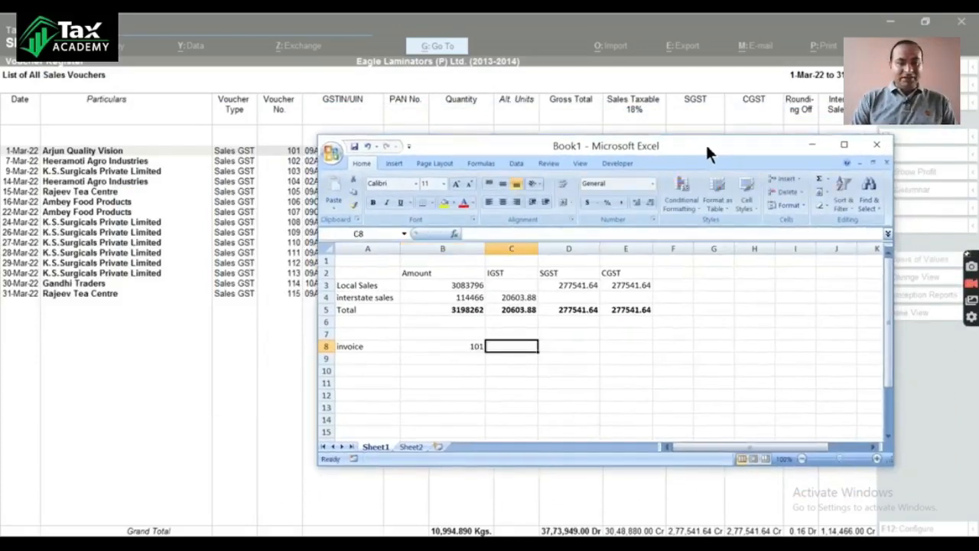
text(115)
key(Tab)
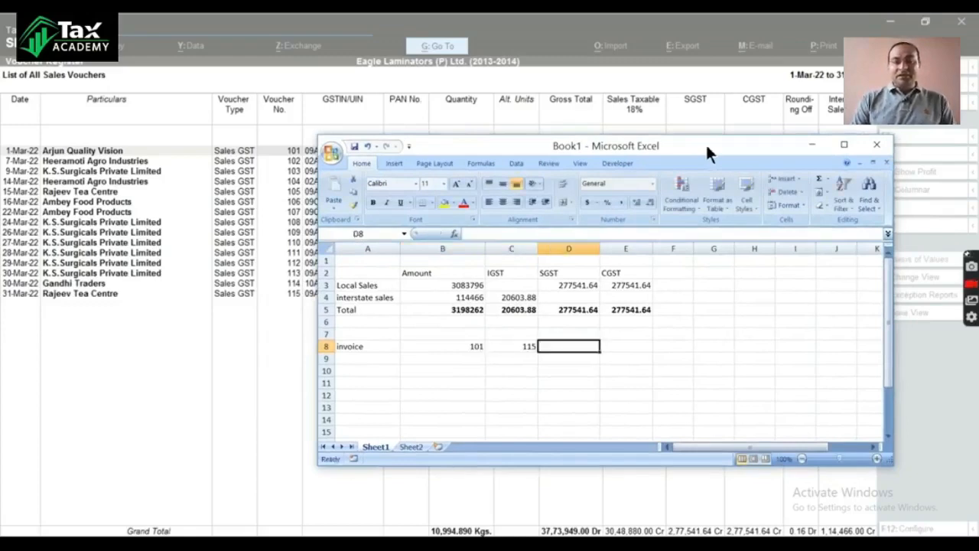
Step: Enter the invoice count 15 in cell D8, select cell A10 and shift the workbook window slightly
text(=)
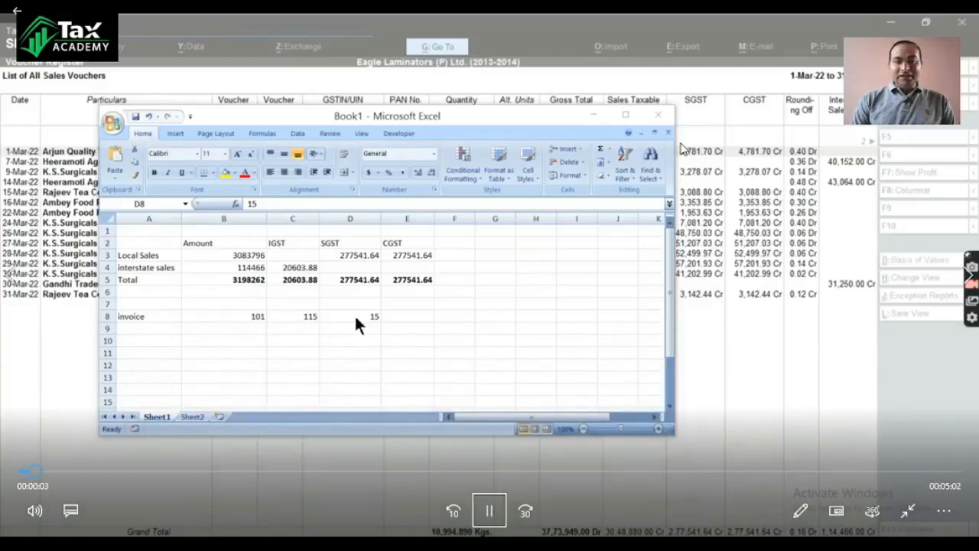
click(368, 317)
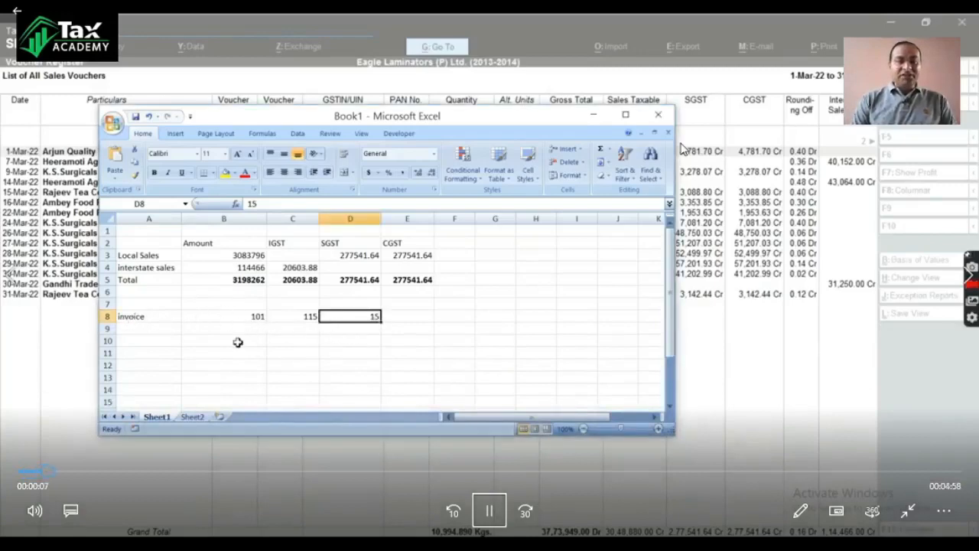
click(155, 341)
drag(426, 112, 439, 122)
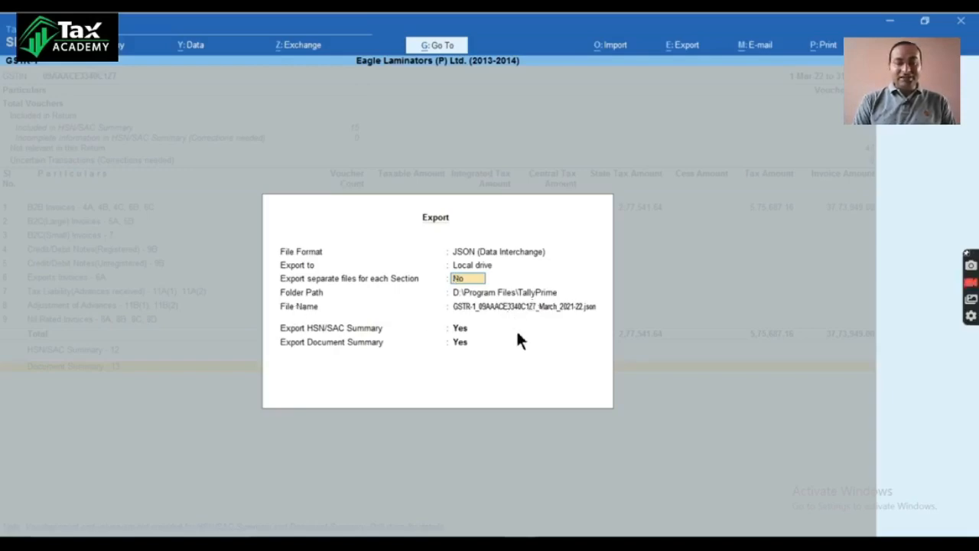
Step: Export GSTR-1 from Tally as a single JSON file to D:\Program Files\TallyPrime, including the HSN/SAC and document summaries
key(Return)
key(Return)
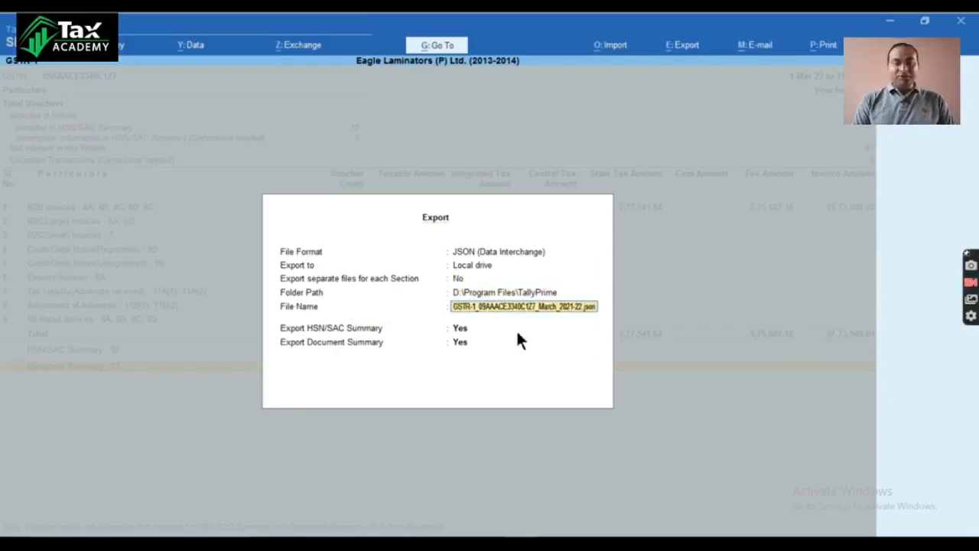
key(Return)
key(Return)
key(Return)
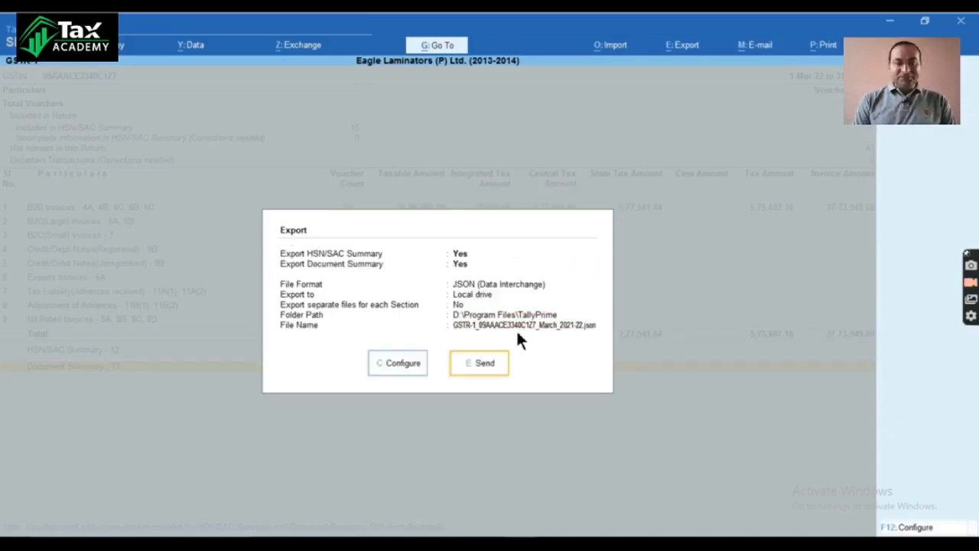
key(Return)
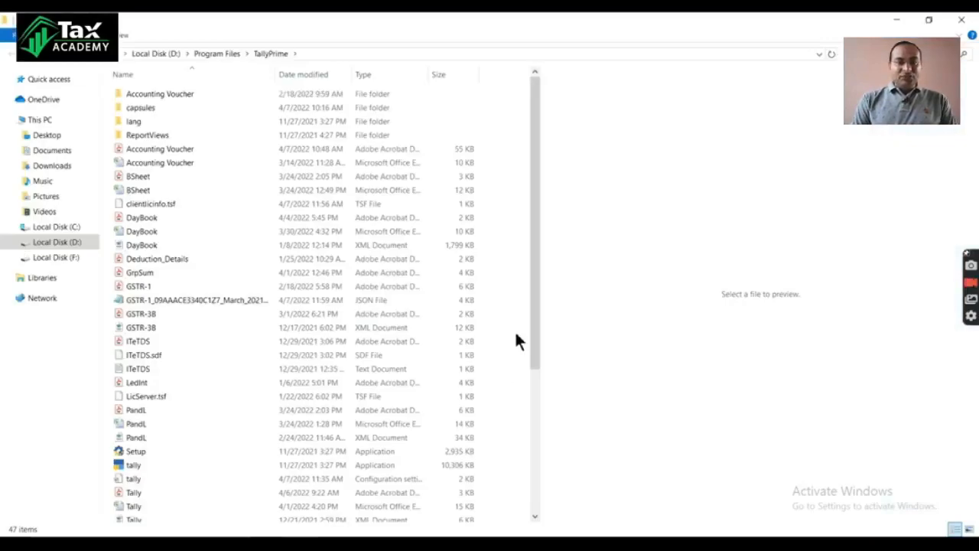
Step: Move the exported March GSTR-1 JSON file from the TallyPrime folder to the Desktop folder
right_click(193, 301)
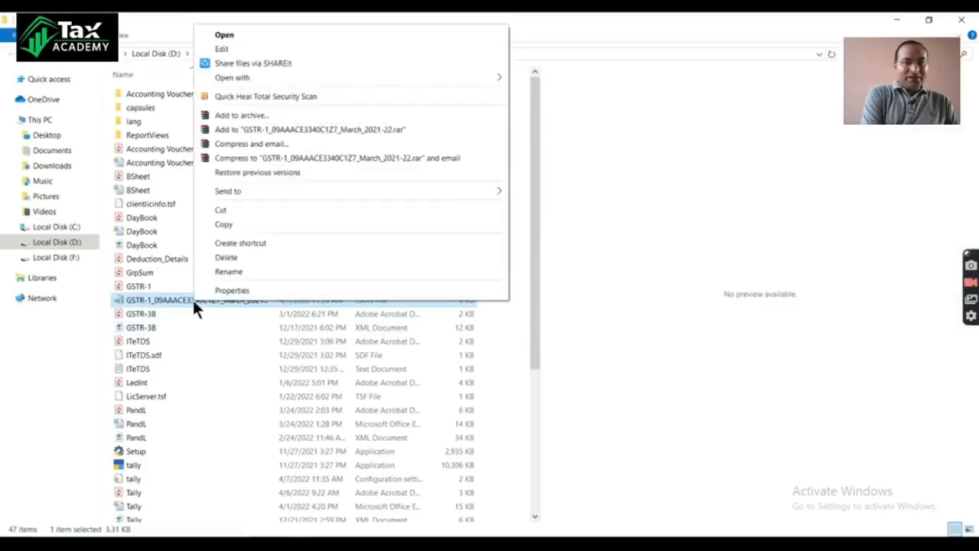
click(243, 211)
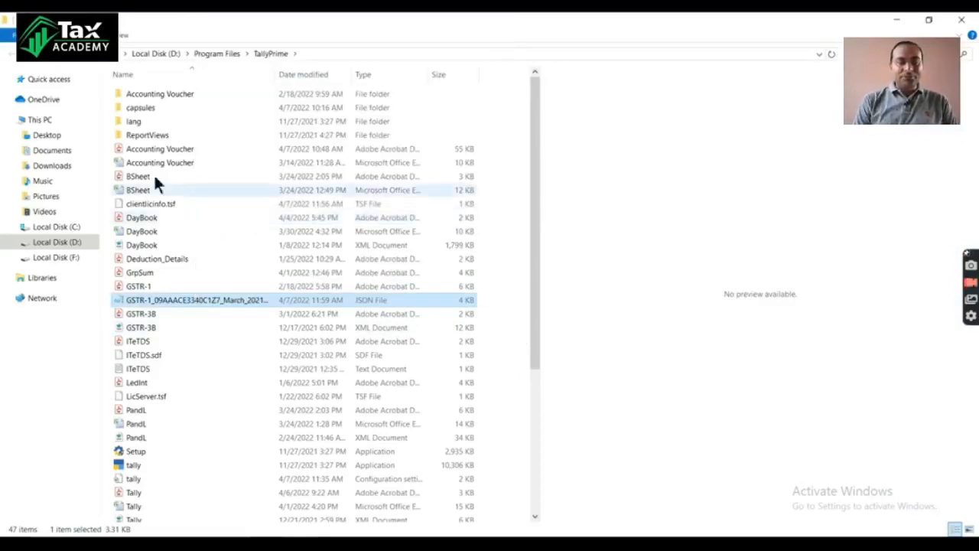
click(60, 138)
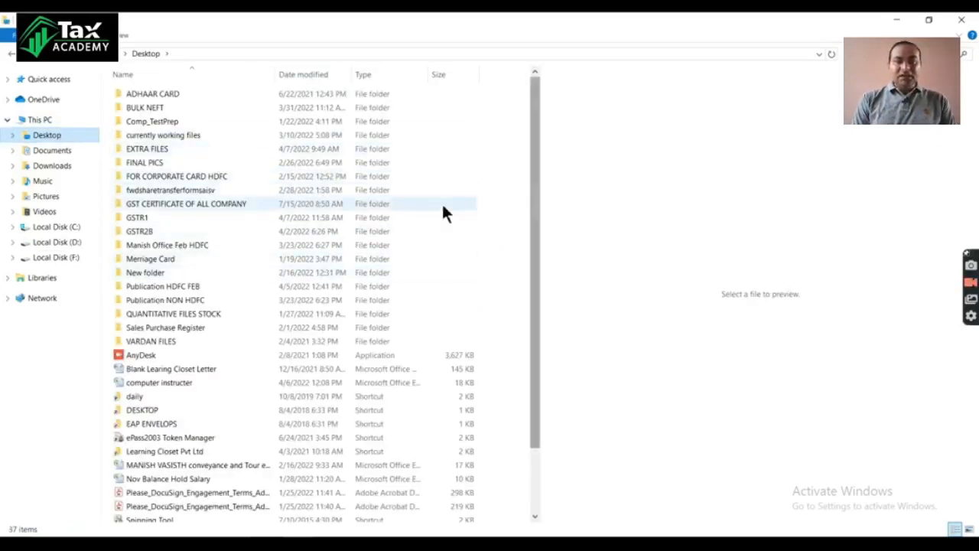
key(ctrl+v)
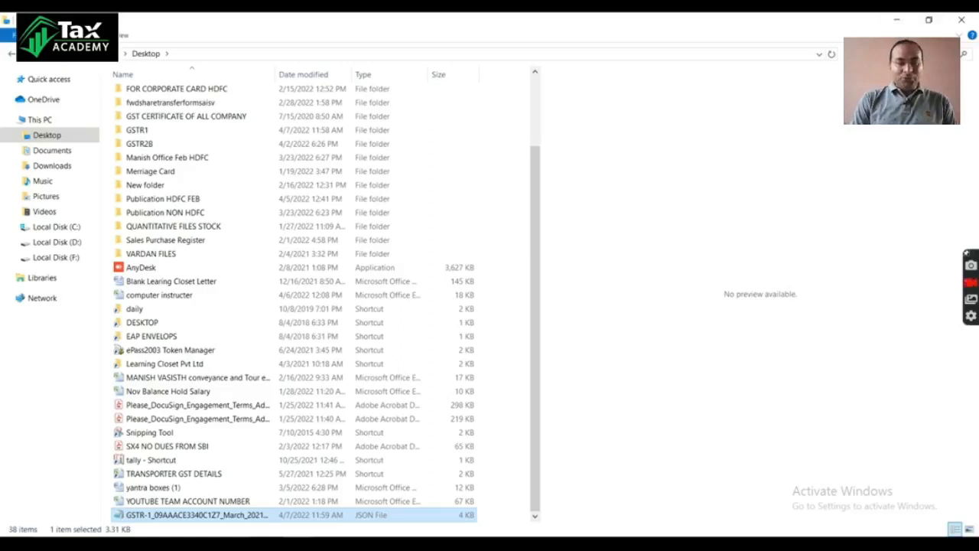
Step: Show the Windows desktop and place the GSTR-1 JSON file's icon in an empty area near the middle
click(511, 496)
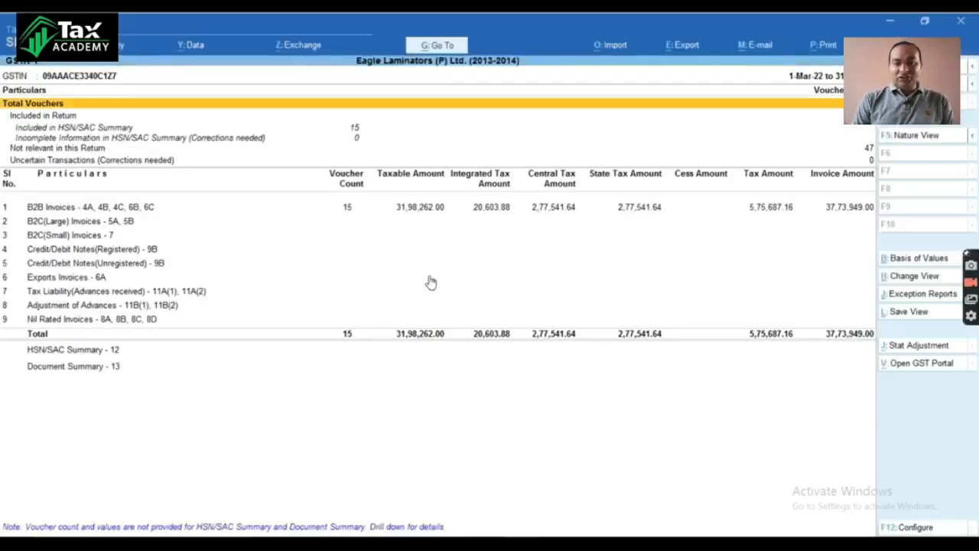
key(super+d)
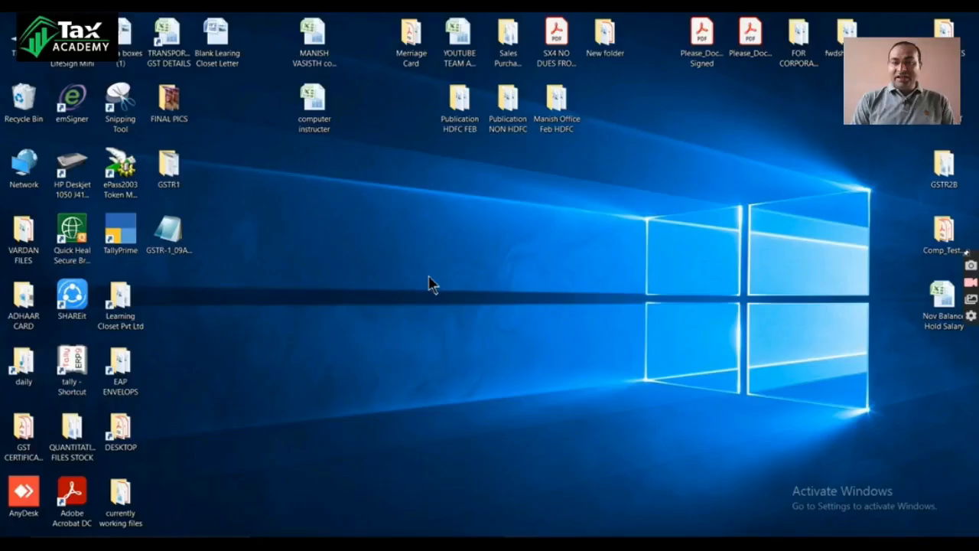
drag(180, 240, 362, 239)
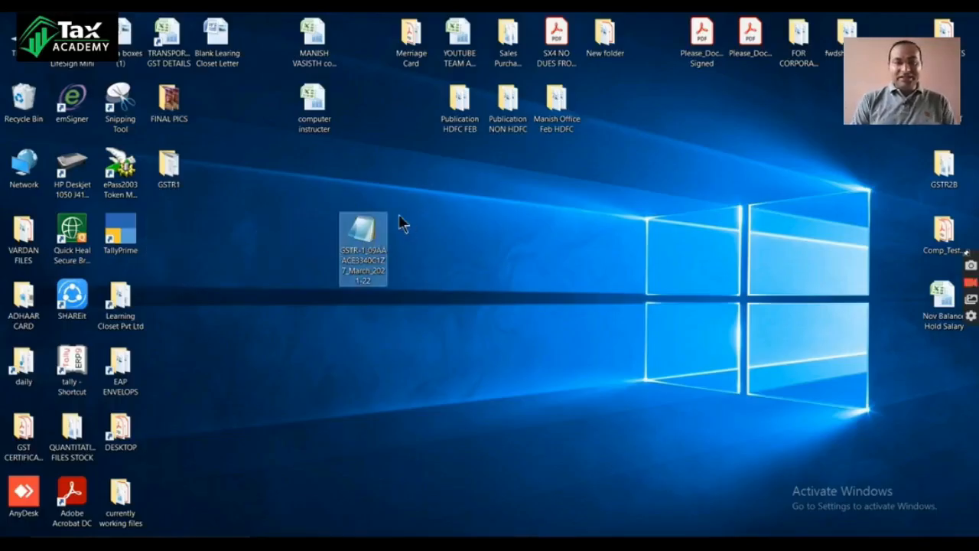
Step: Switch to the GST portal in Chrome, go to the dashboard and open the File Returns page
mouse_move(551, 544)
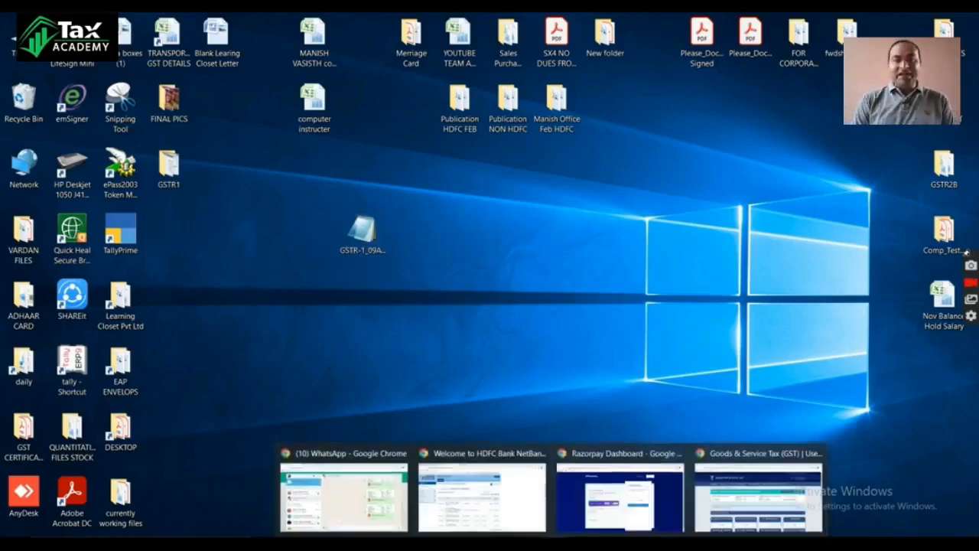
click(723, 506)
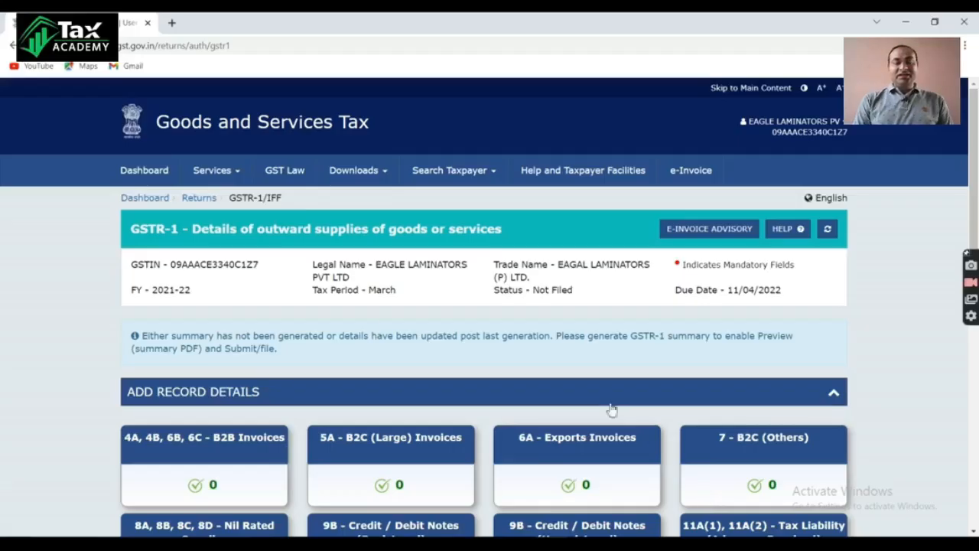
click(146, 176)
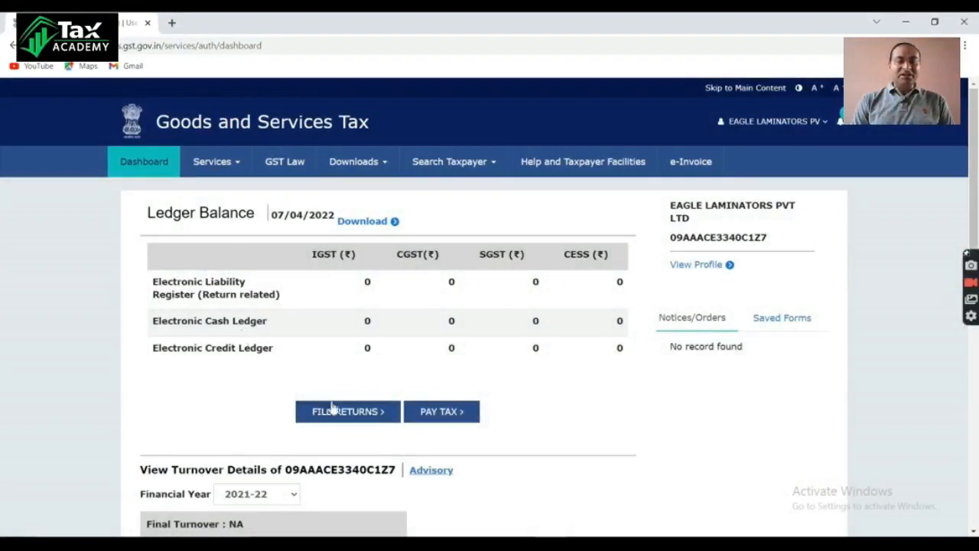
click(344, 417)
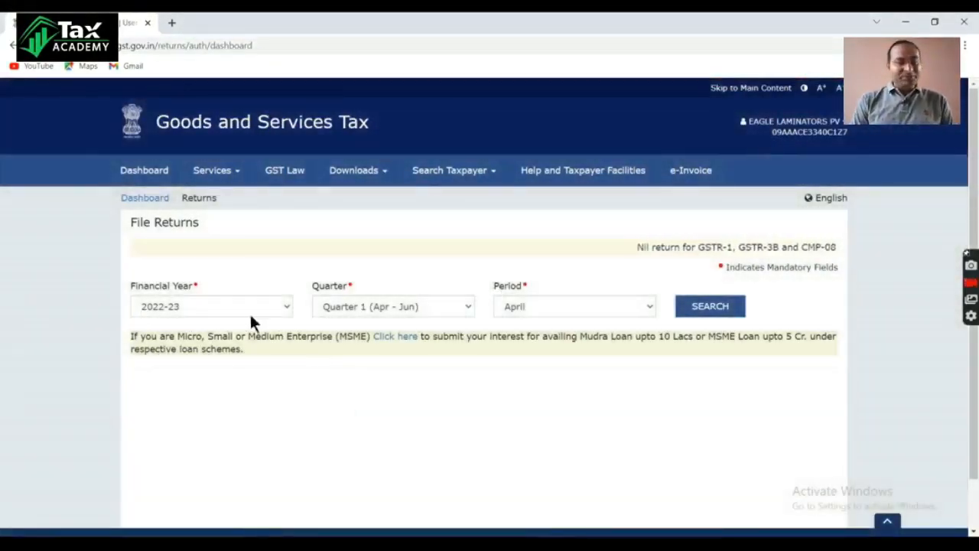
Step: Set the return's financial year to 2021-22 and the quarter to Quarter 4 (Jan - Mar)
click(277, 309)
click(183, 335)
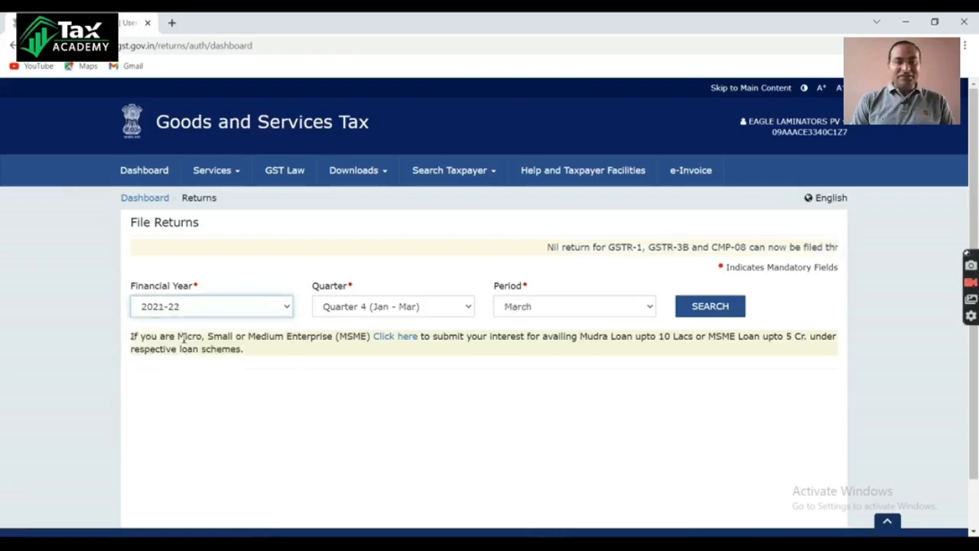
click(456, 306)
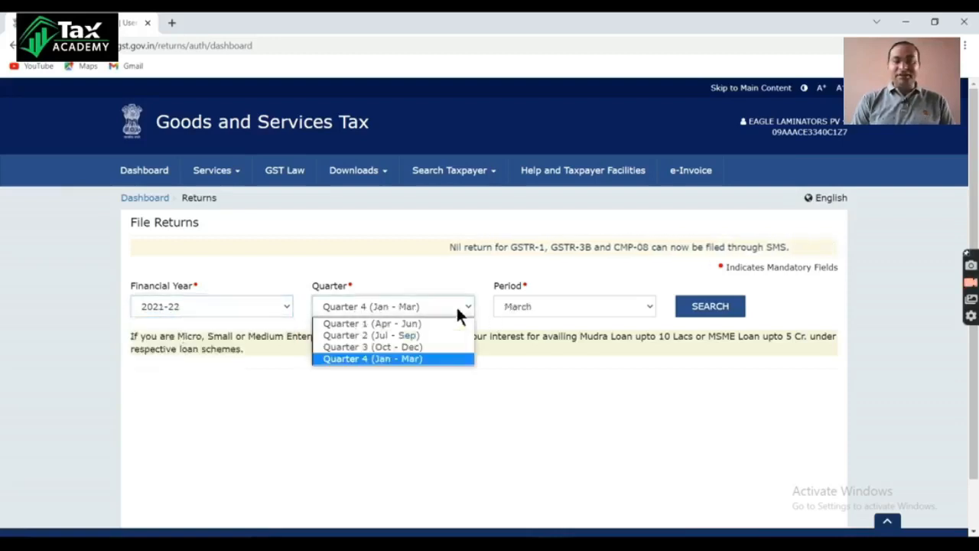
click(437, 359)
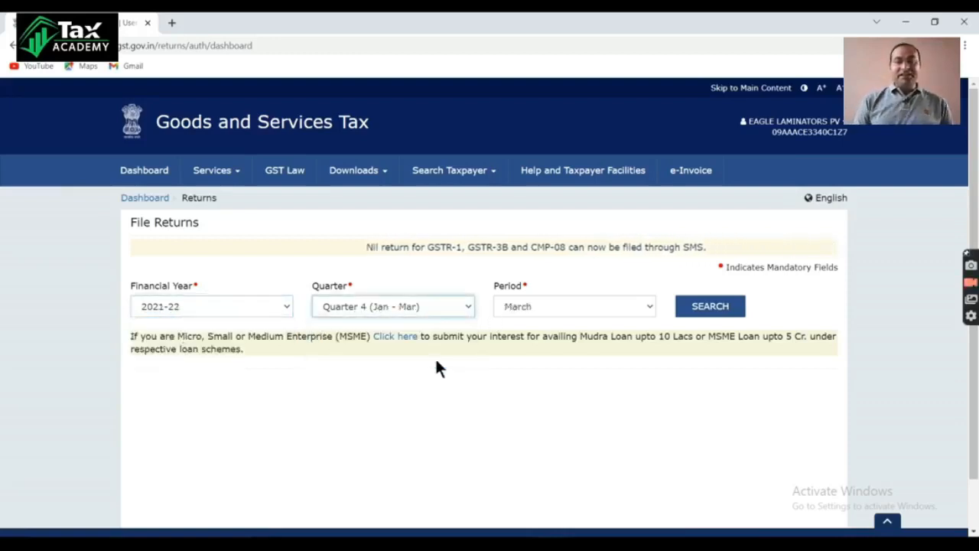
Step: Set the return period to March, search for its returns and open GSTR-1 for offline preparation
click(537, 304)
click(535, 346)
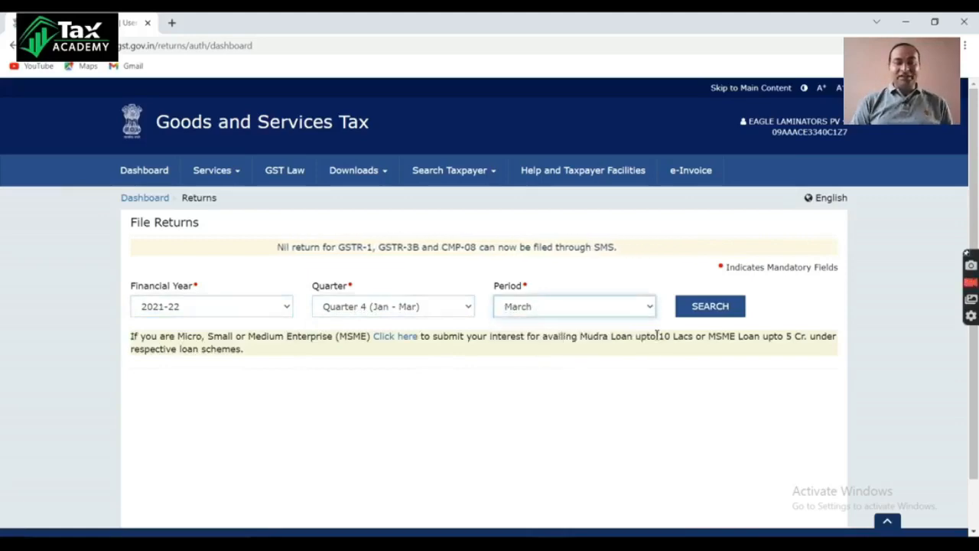
click(719, 309)
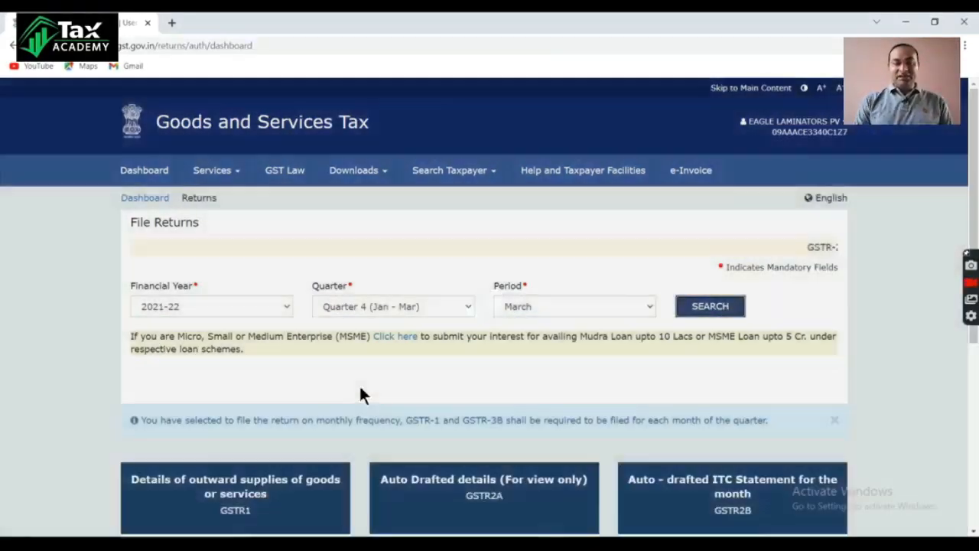
scroll(351, 384, down, 3)
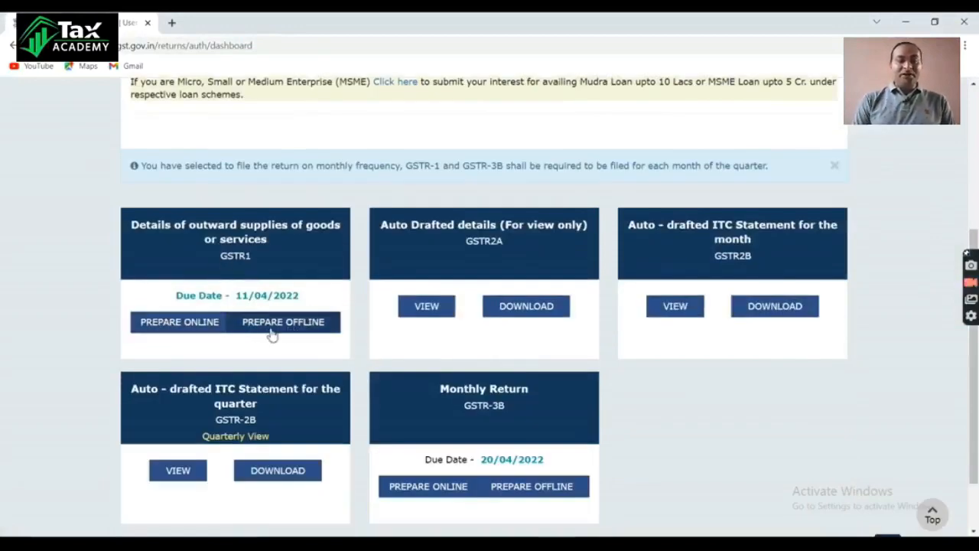
click(292, 324)
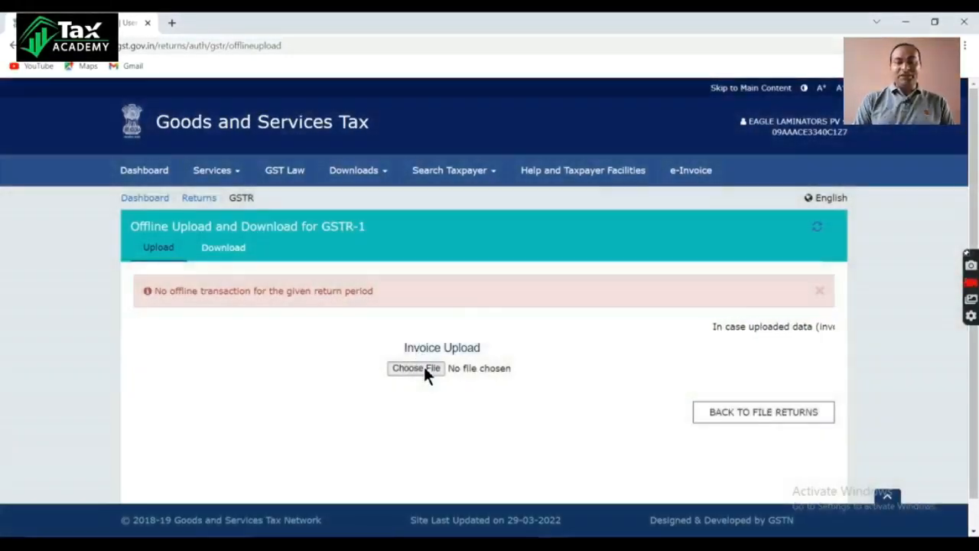
Step: Upload the March 2021-22 GSTR-1 JSON file from the Desktop as the invoice data
click(425, 368)
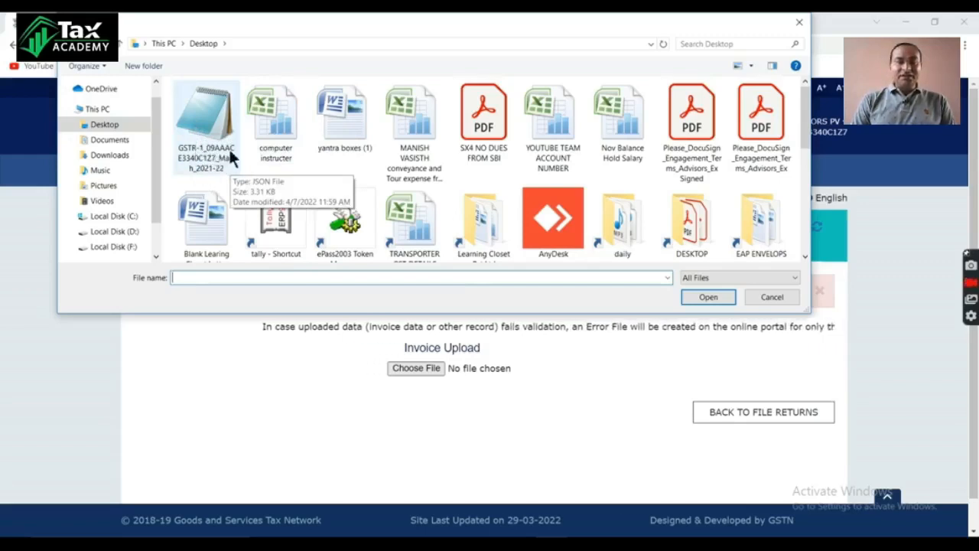
click(214, 127)
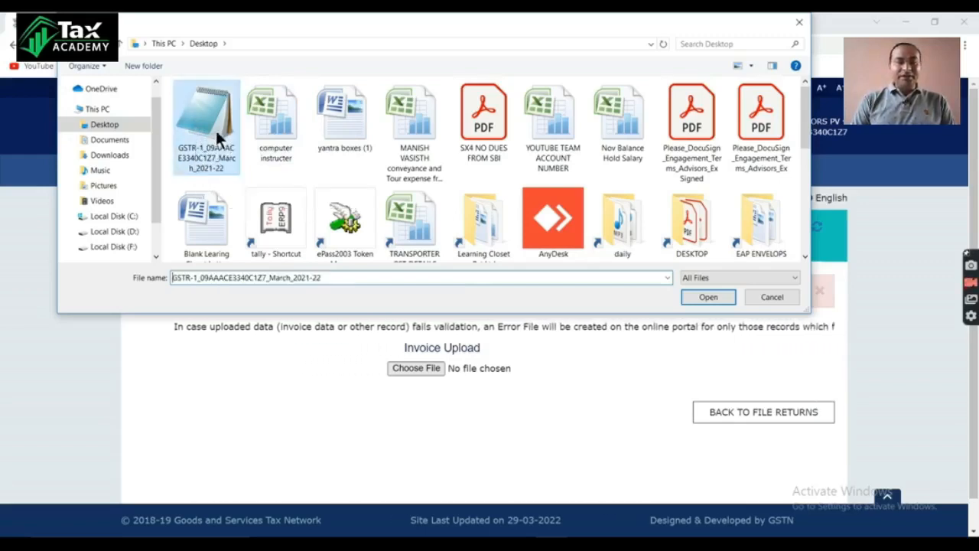
click(702, 296)
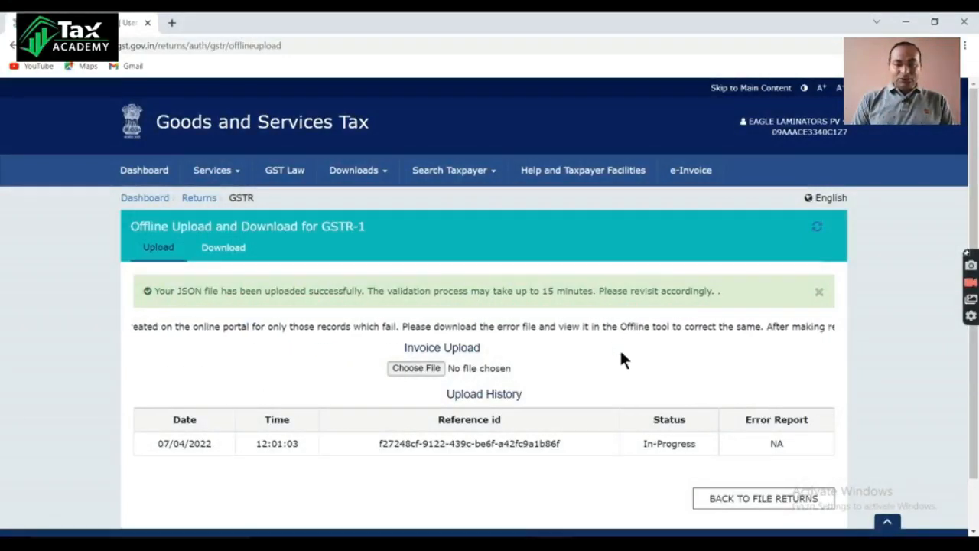
Step: Go back to File Returns, search for financial year 2021-22, Quarter 4 (Jan - Mar), March, and open the GSTR-1 return details
scroll(620, 348, down, 1)
click(742, 449)
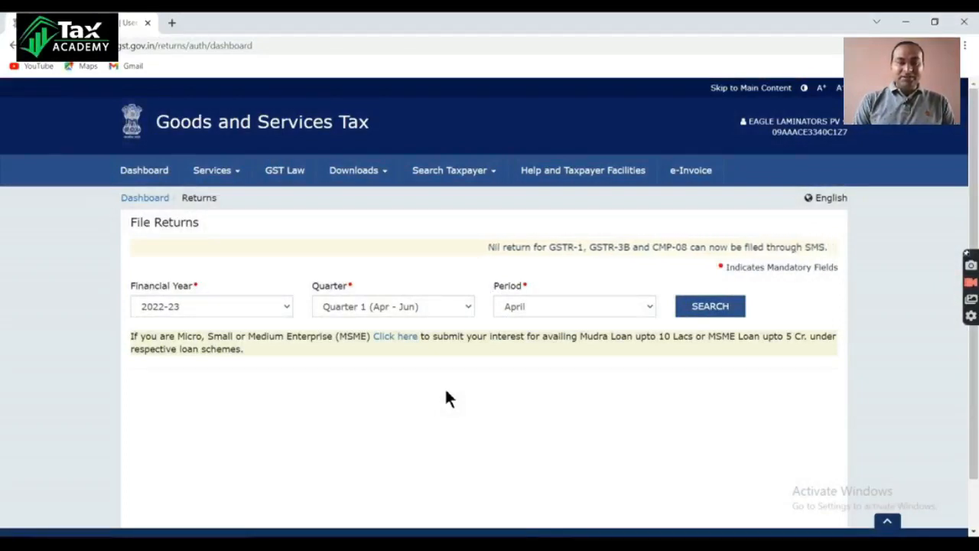
click(267, 308)
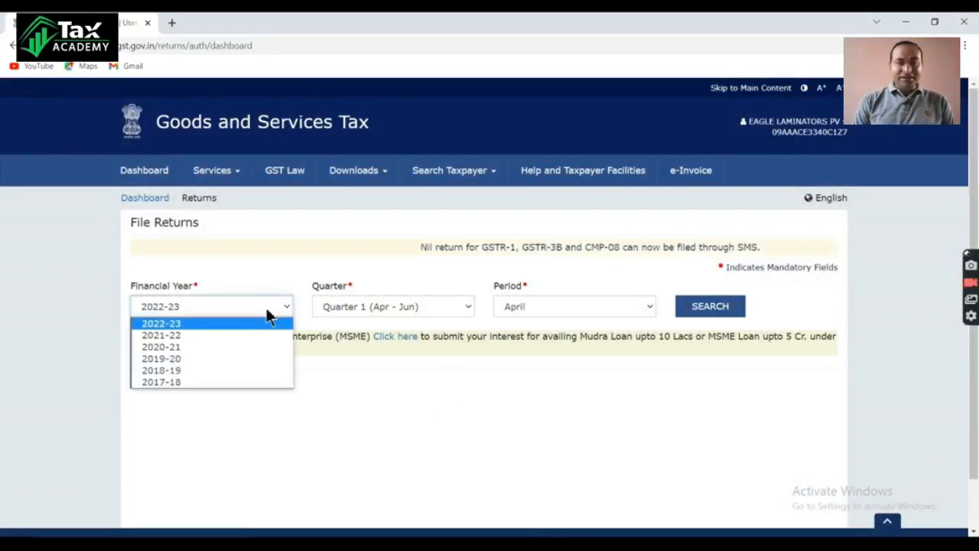
click(227, 336)
click(722, 312)
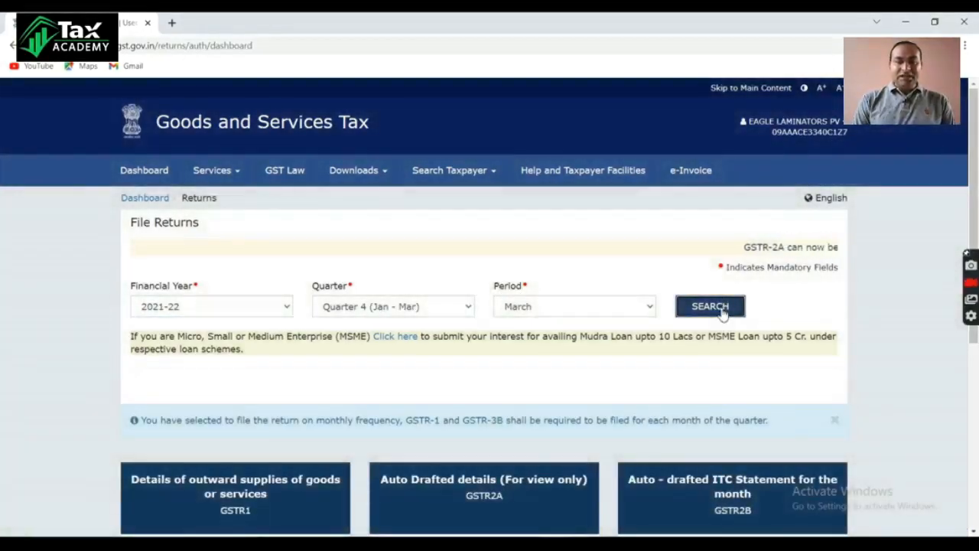
scroll(429, 368, down, 2)
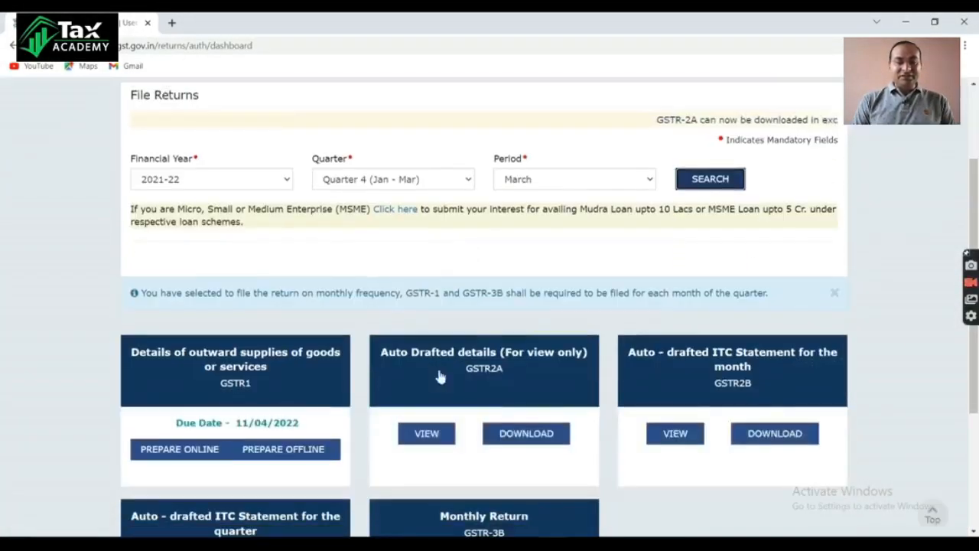
click(297, 389)
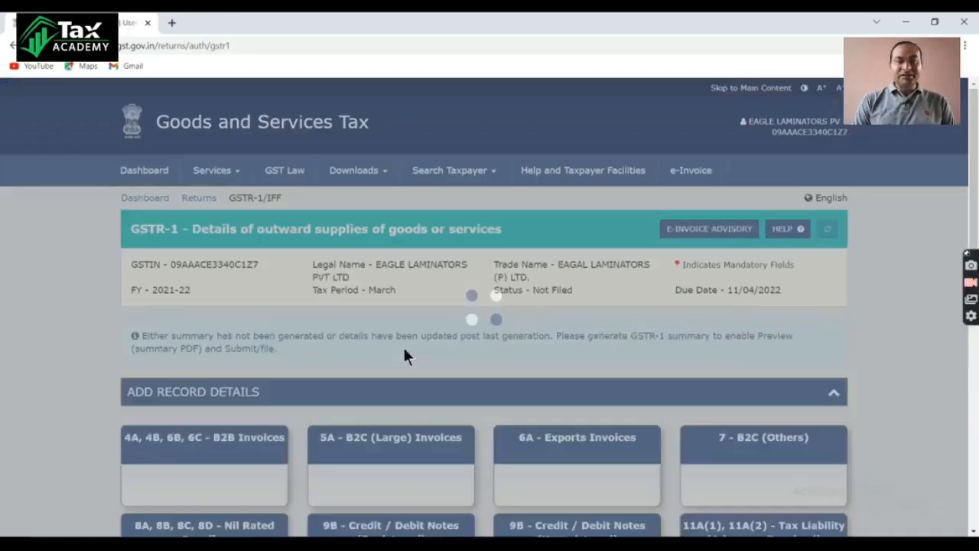
Step: Check the record counts of the GSTR-1 sections and the recipient-wise B2B invoice list, and return to the GSTR-1 page
scroll(388, 351, down, 2)
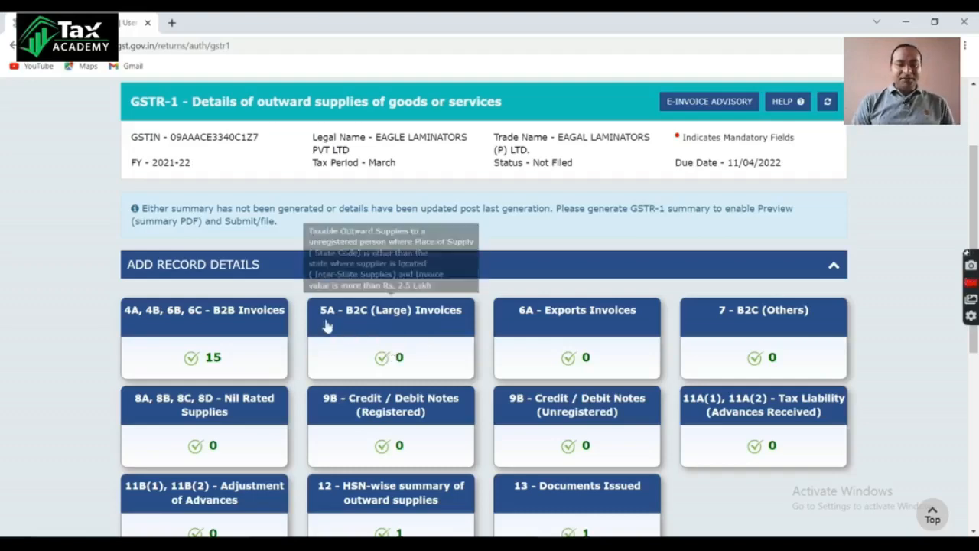
scroll(311, 319, up, 1)
scroll(310, 315, up, 2)
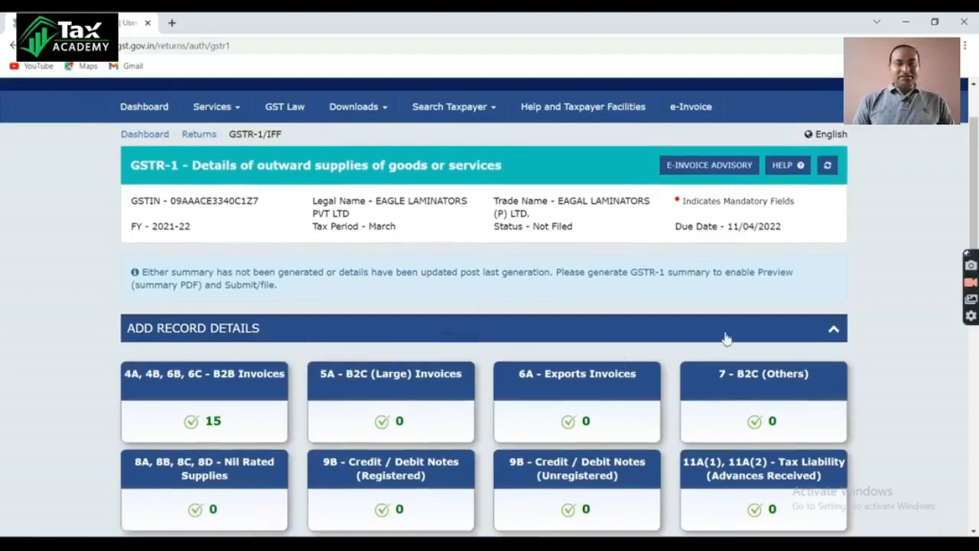
scroll(327, 370, down, 5)
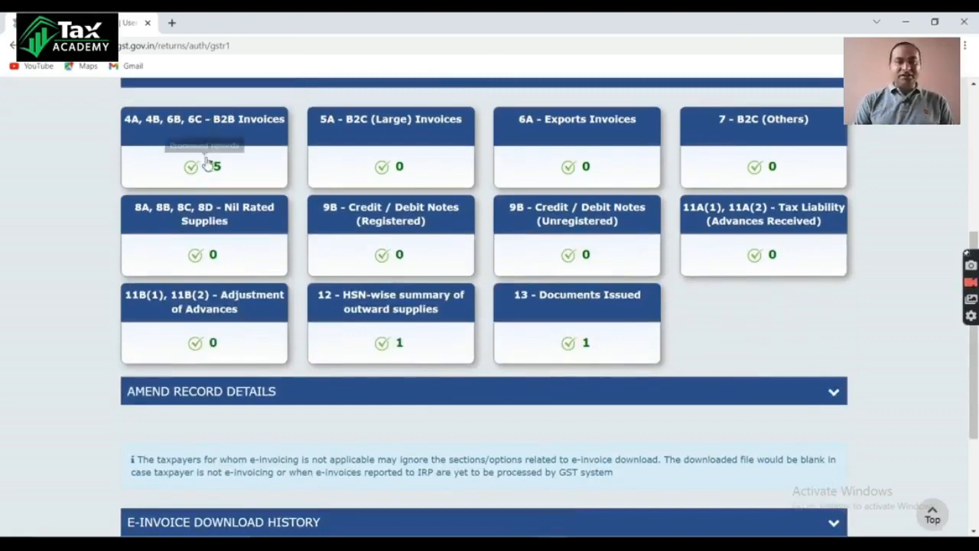
scroll(474, 312, up, 1)
scroll(474, 312, up, 1)
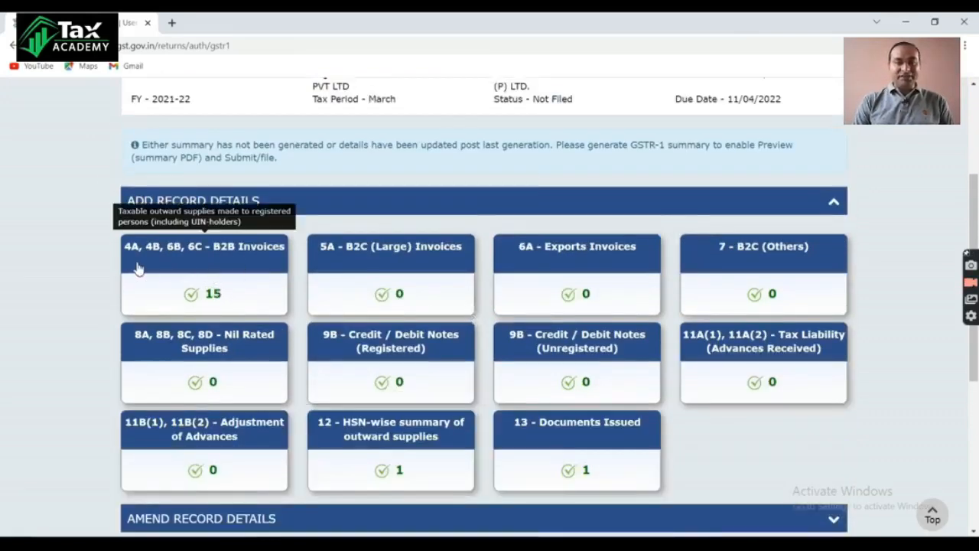
click(211, 265)
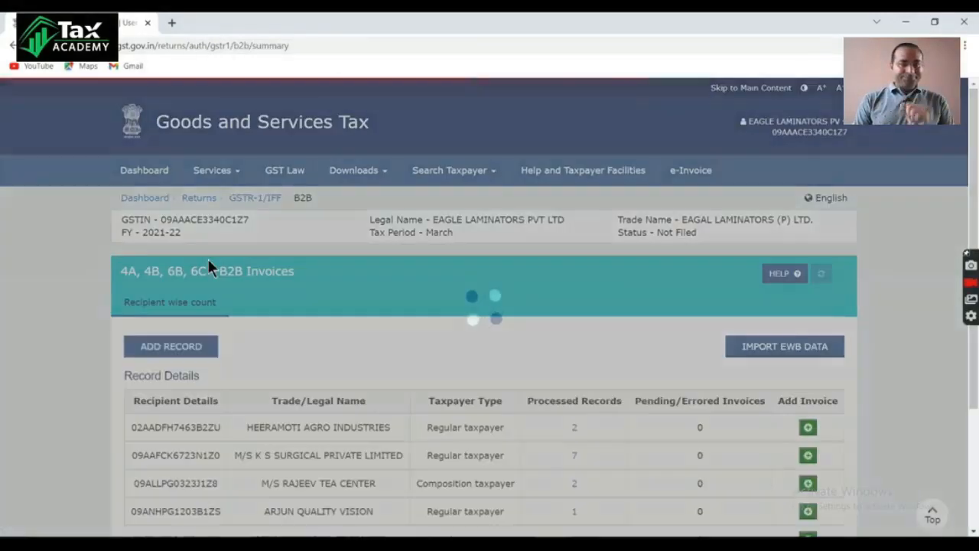
scroll(355, 407, down, 3)
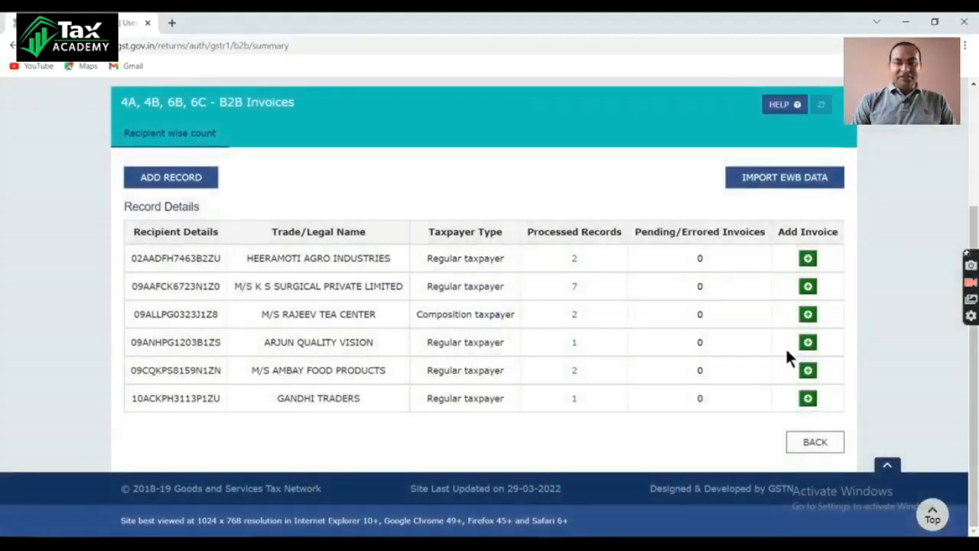
click(820, 444)
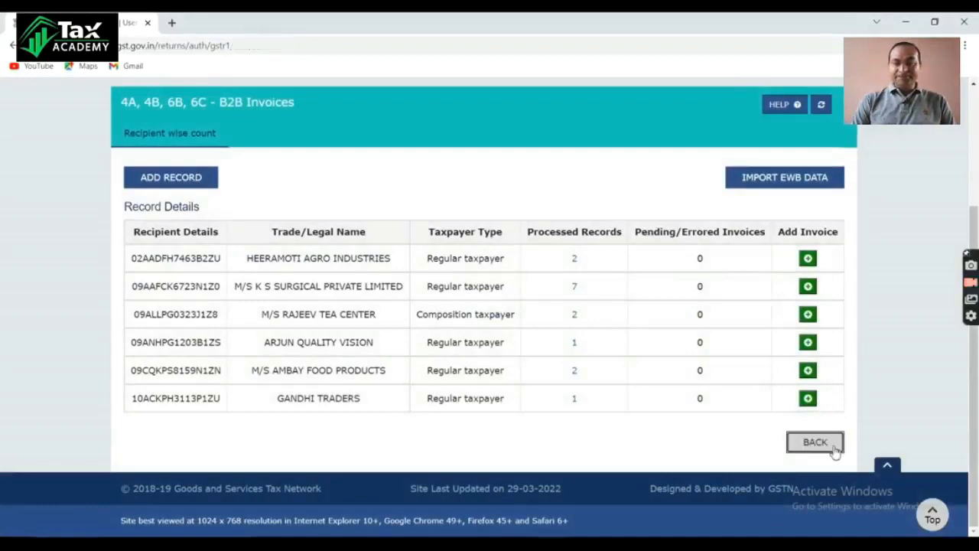
Step: Review the processed records in the HSN-wise summary of outward supplies and return to the GSTR-1 page
scroll(351, 357, down, 3)
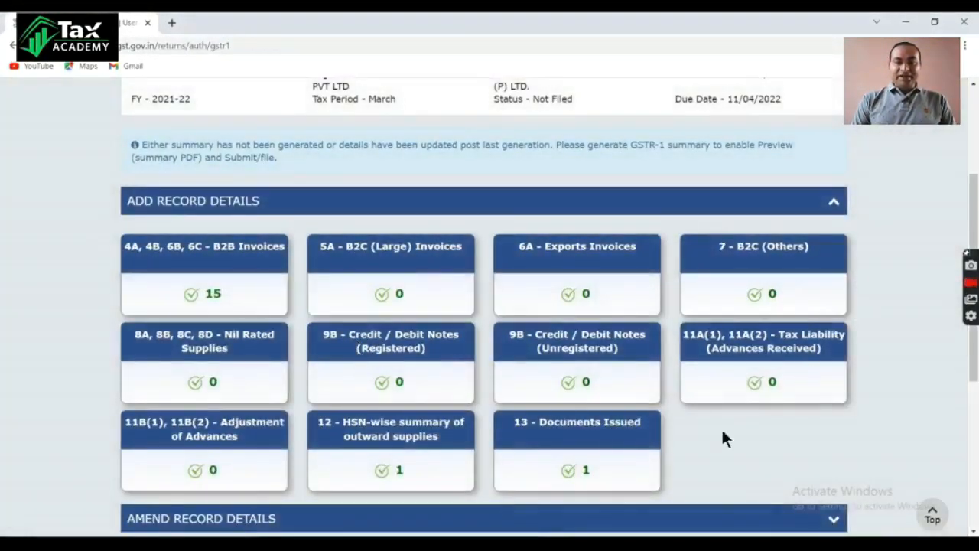
click(400, 443)
scroll(459, 437, down, 3)
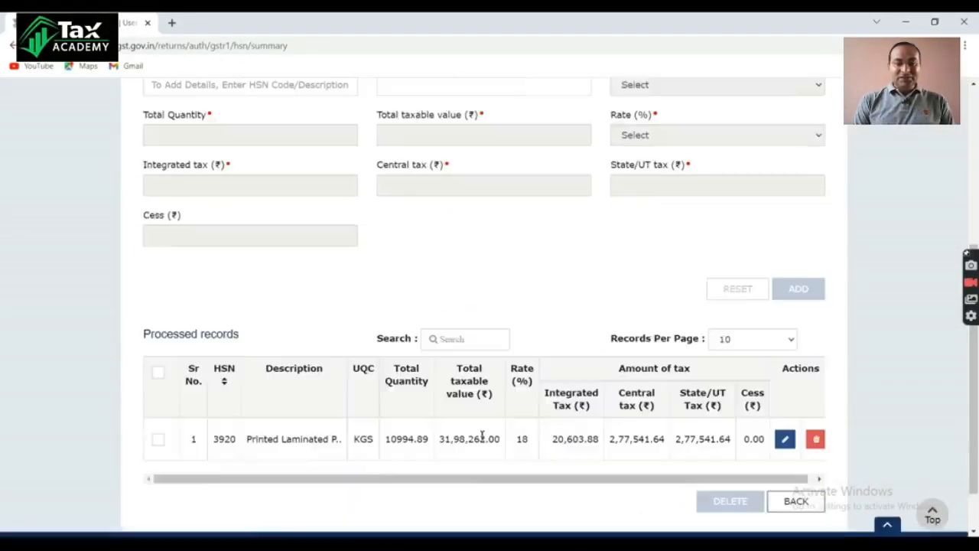
click(805, 497)
Step: Review the invoice number range for outward supply under Documents Issued and go back to the GSTR-1 page
scroll(581, 428, down, 3)
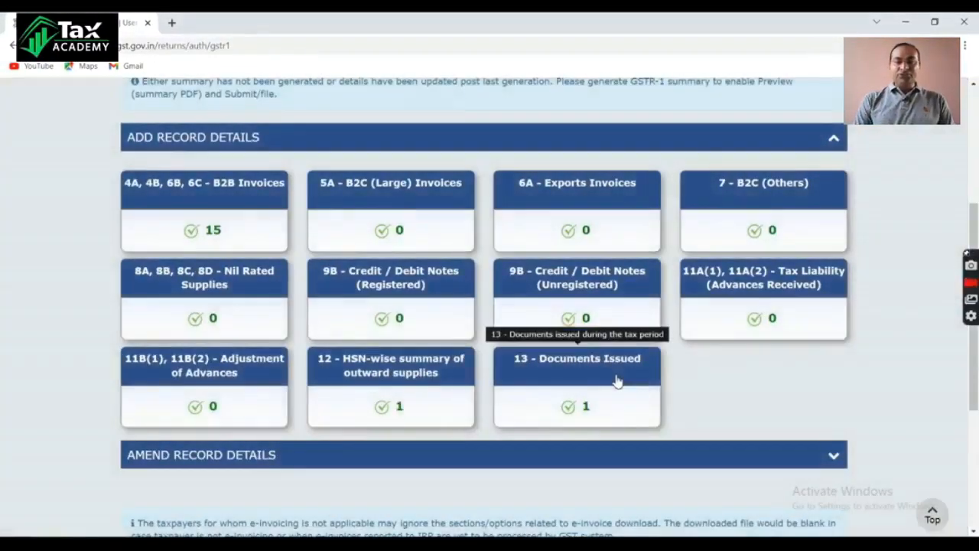
click(617, 378)
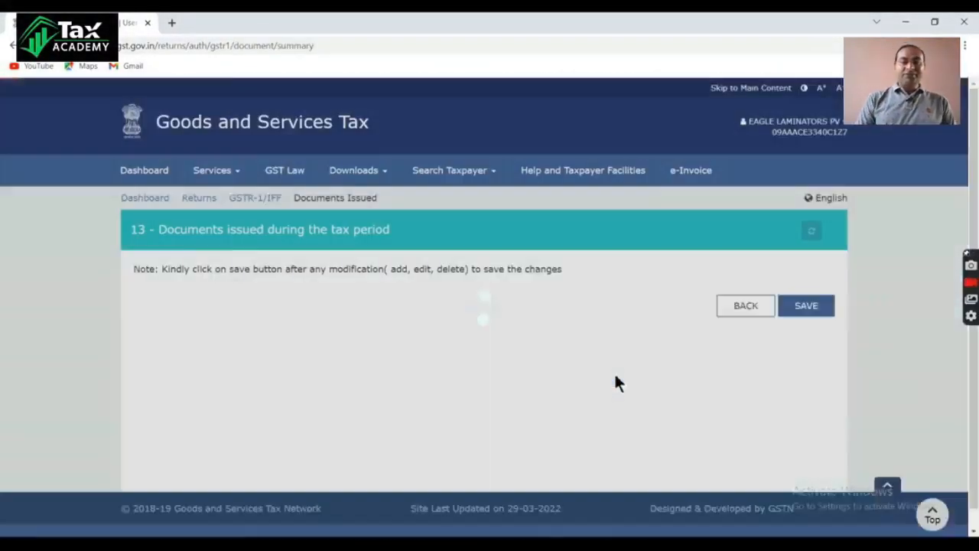
scroll(464, 463, down, 3)
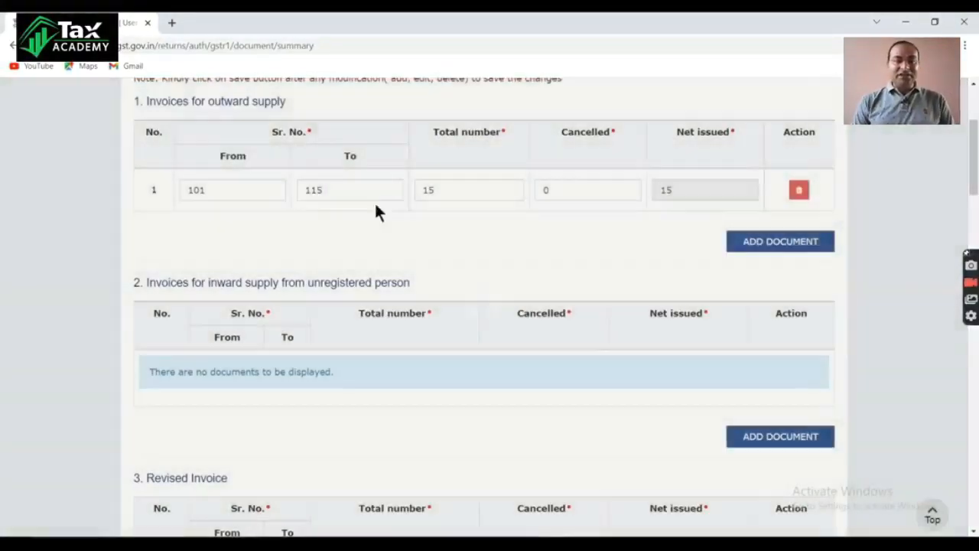
scroll(840, 466, down, 15)
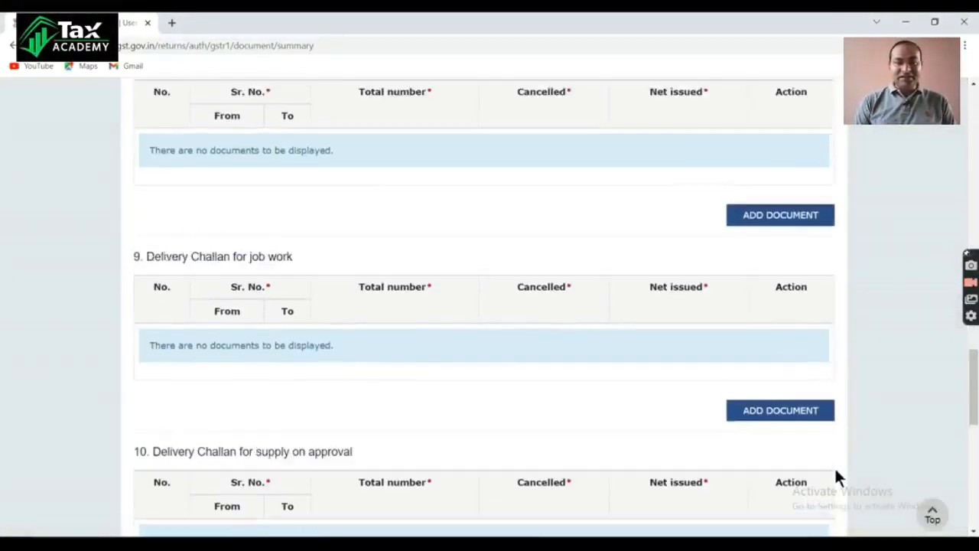
scroll(834, 465, down, 6)
click(741, 442)
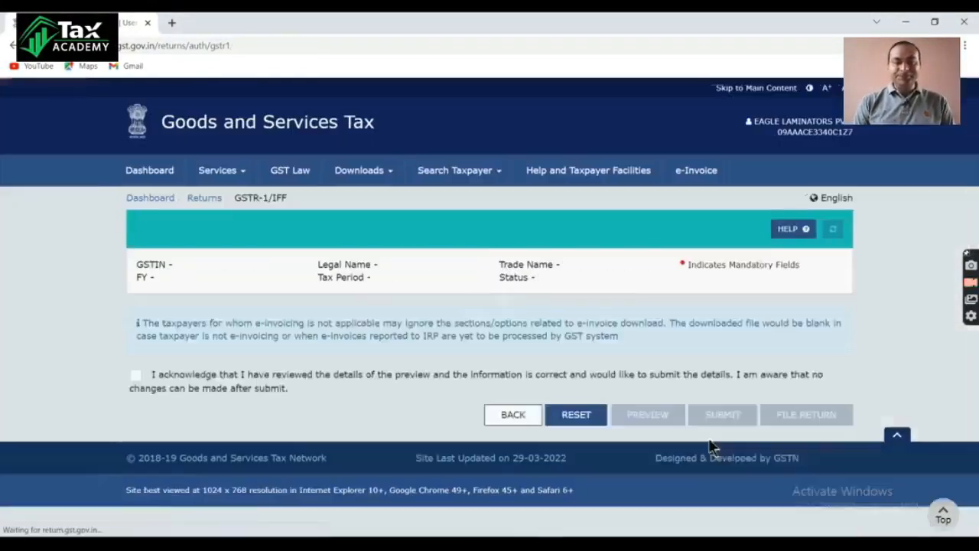
Step: Generate the GSTR-1 summary and accept the acknowledgement that the previewed details have been reviewed
scroll(527, 388, down, 4)
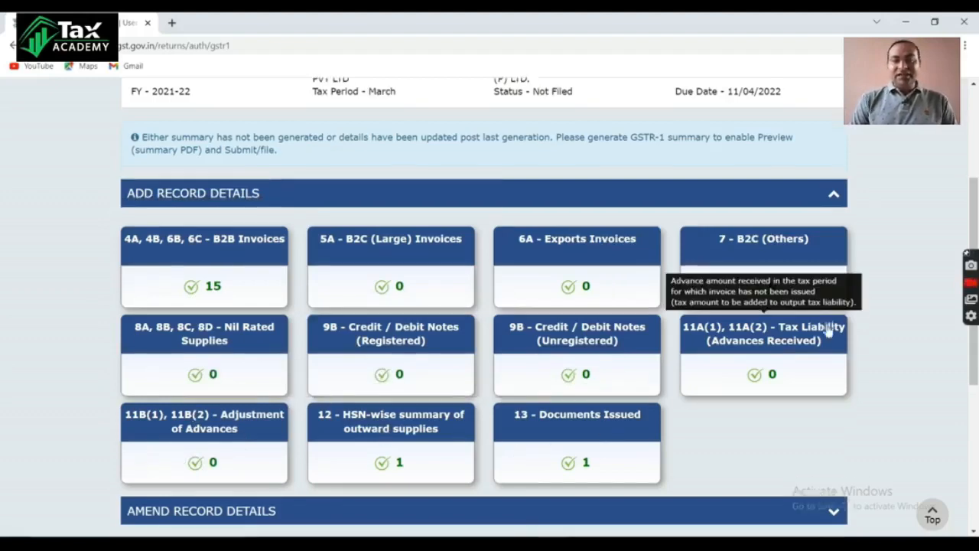
scroll(826, 321, down, 5)
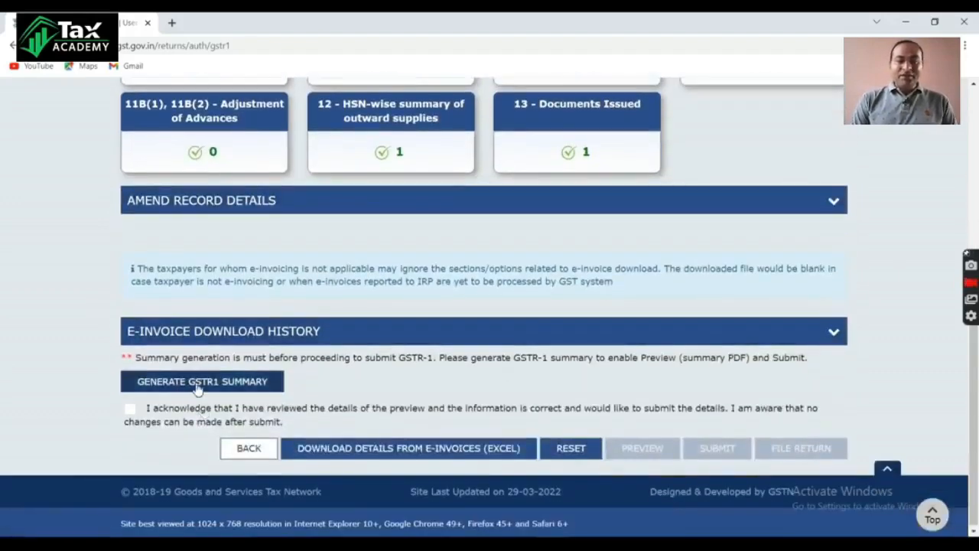
click(197, 382)
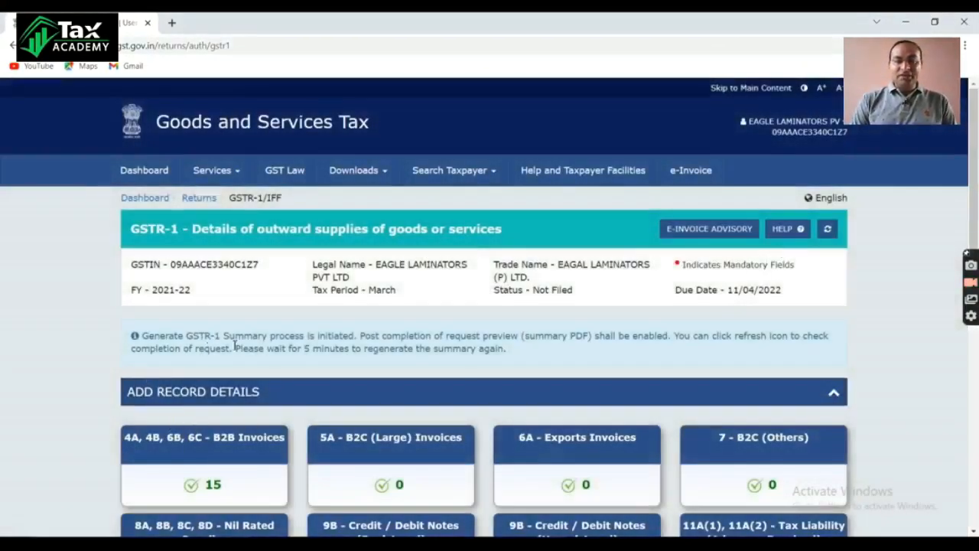
scroll(777, 378, down, 10)
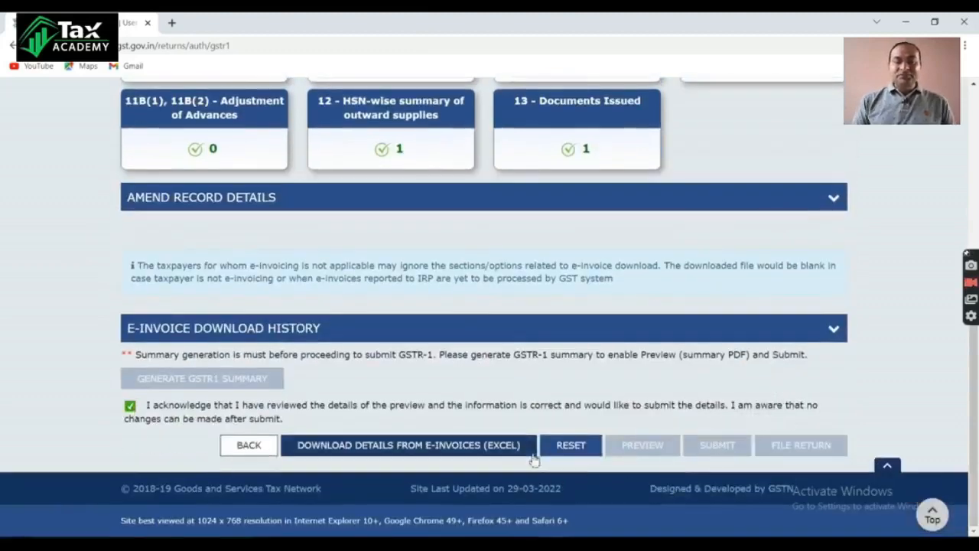
Step: Refresh the GSTR-1 page to update the summary generation status, and submit the March return, agreeing to proceed
scroll(638, 384, up, 5)
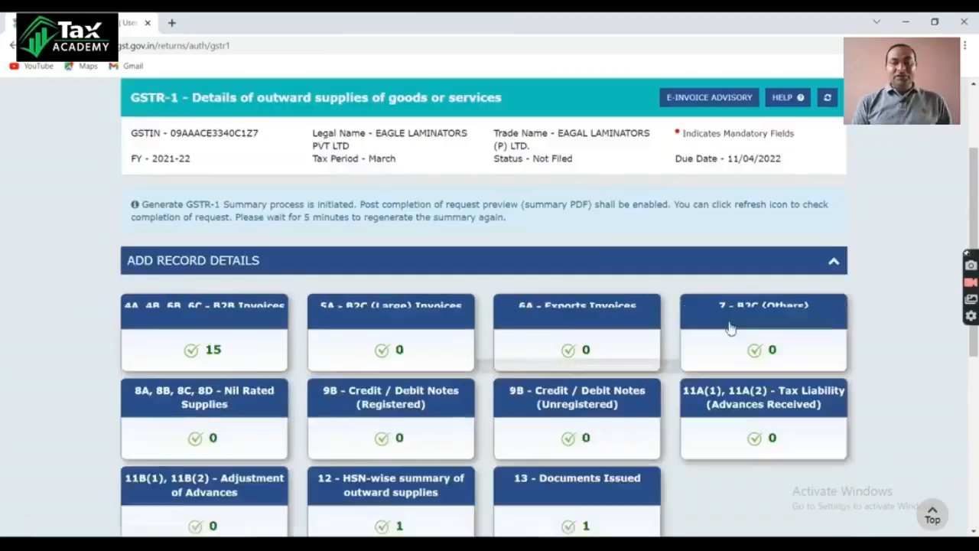
scroll(828, 206, up, 1)
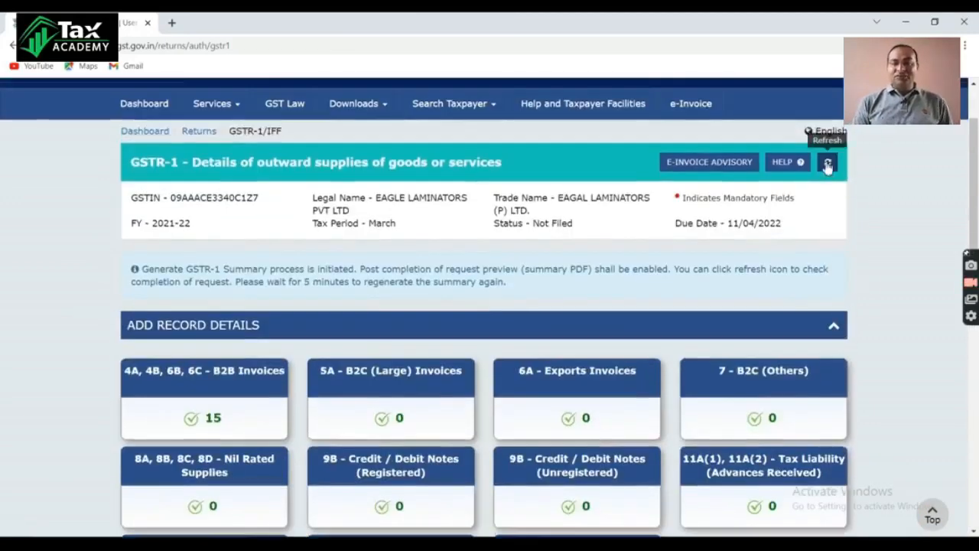
click(827, 162)
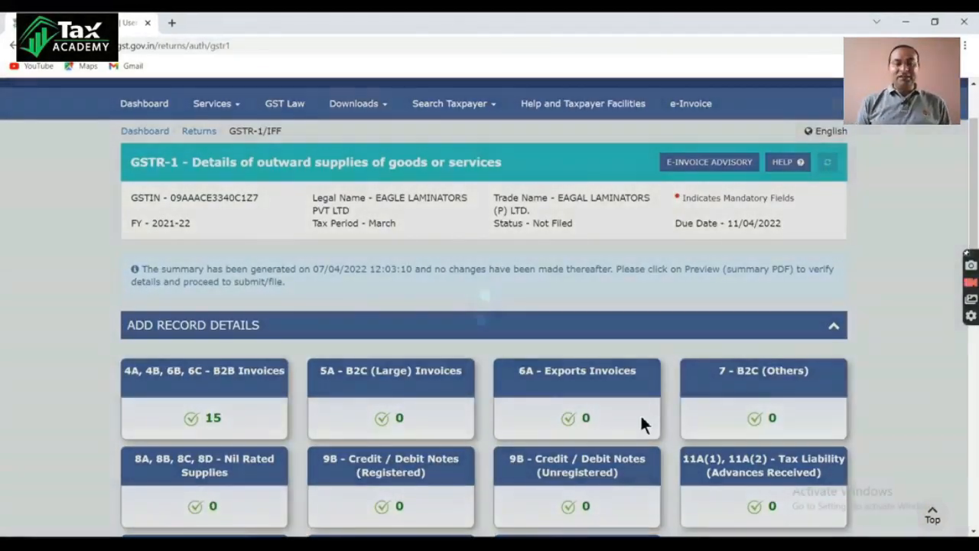
scroll(641, 413, down, 1)
scroll(640, 415, down, 5)
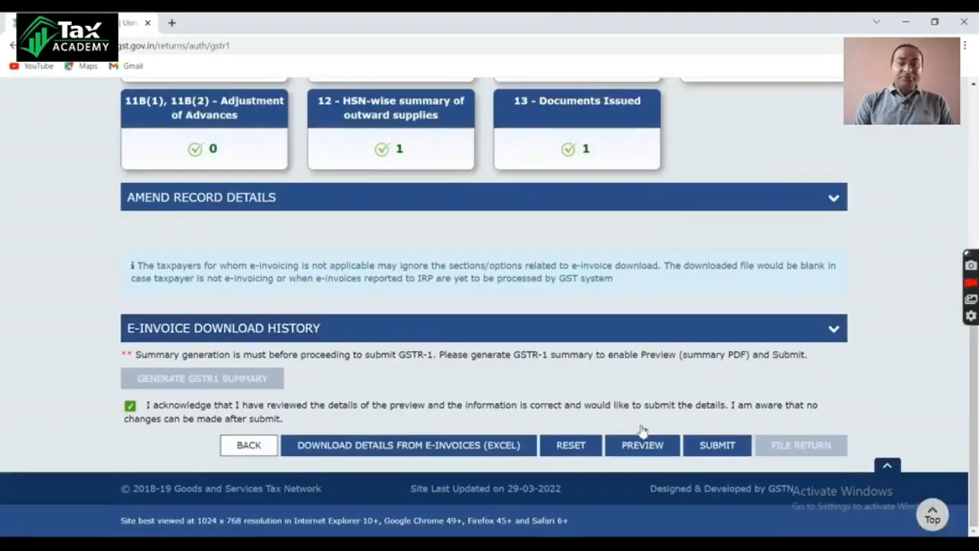
click(718, 449)
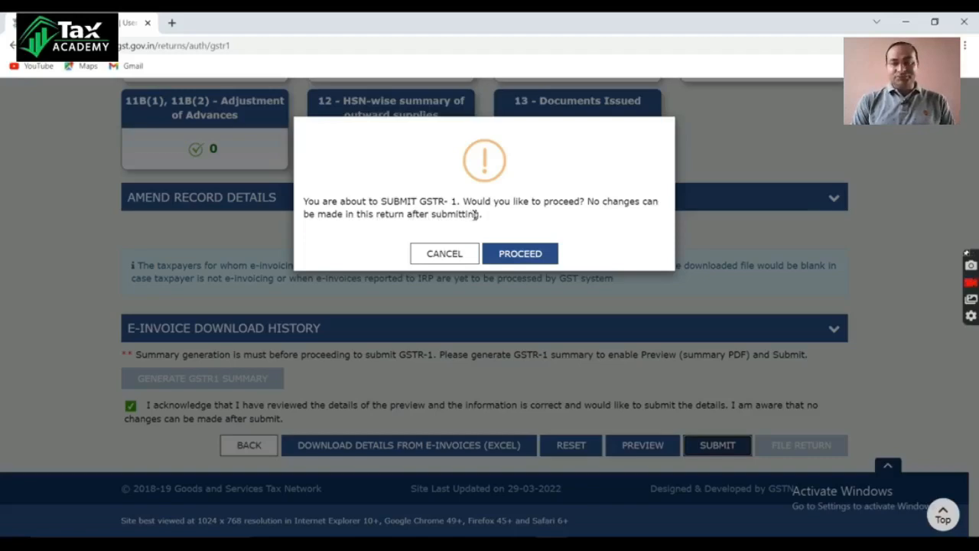
click(527, 258)
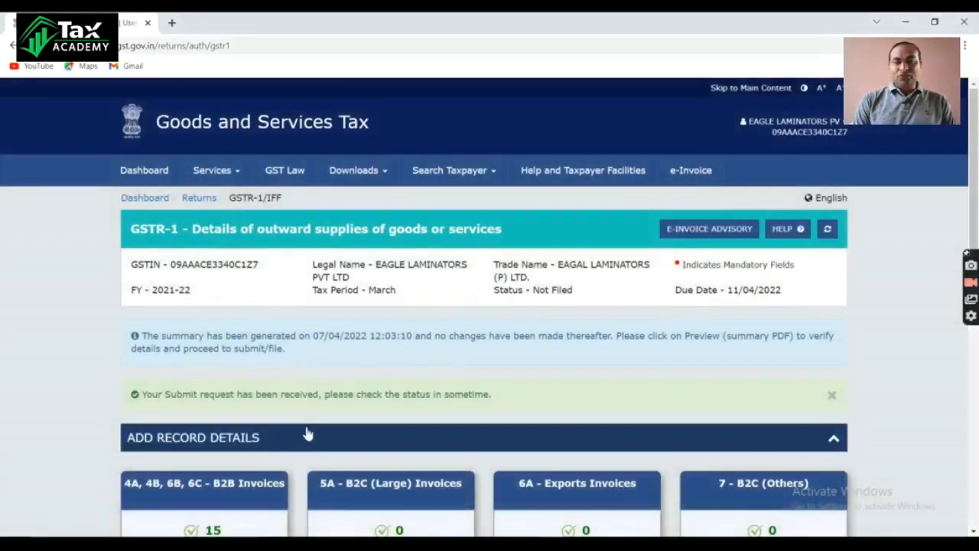
Step: Download the GSTR-1 preview PDF and open it from the Downloads folder with Adobe Acrobat DC
scroll(307, 434, down, 5)
scroll(308, 433, down, 3)
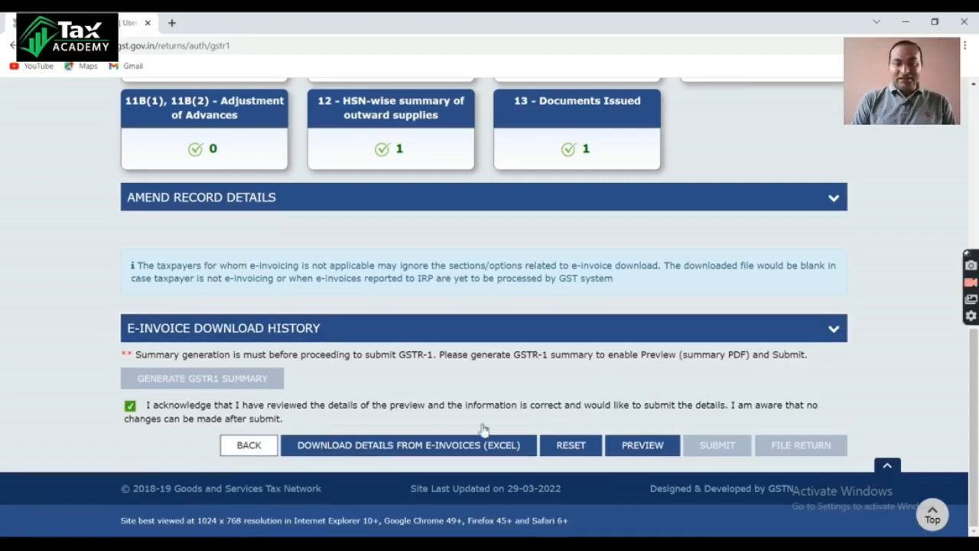
click(641, 451)
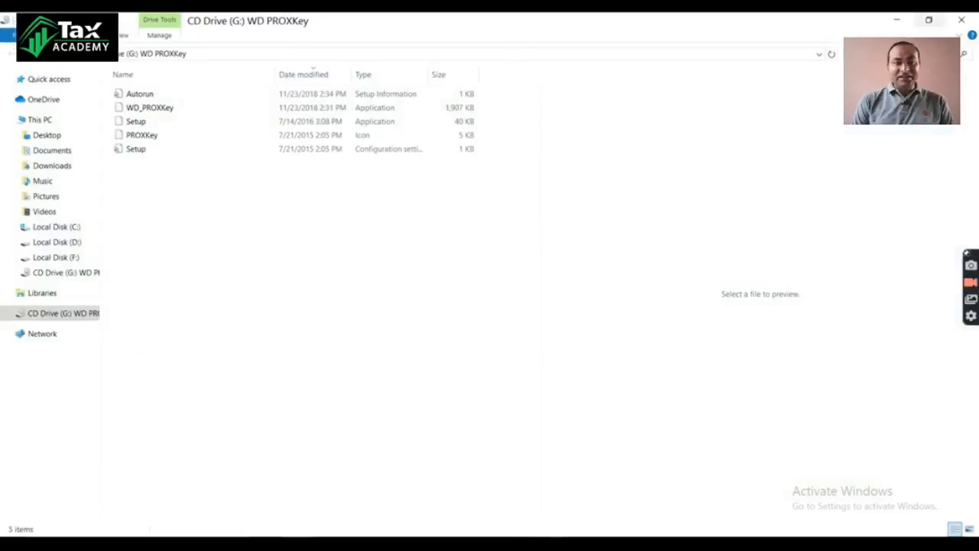
click(963, 25)
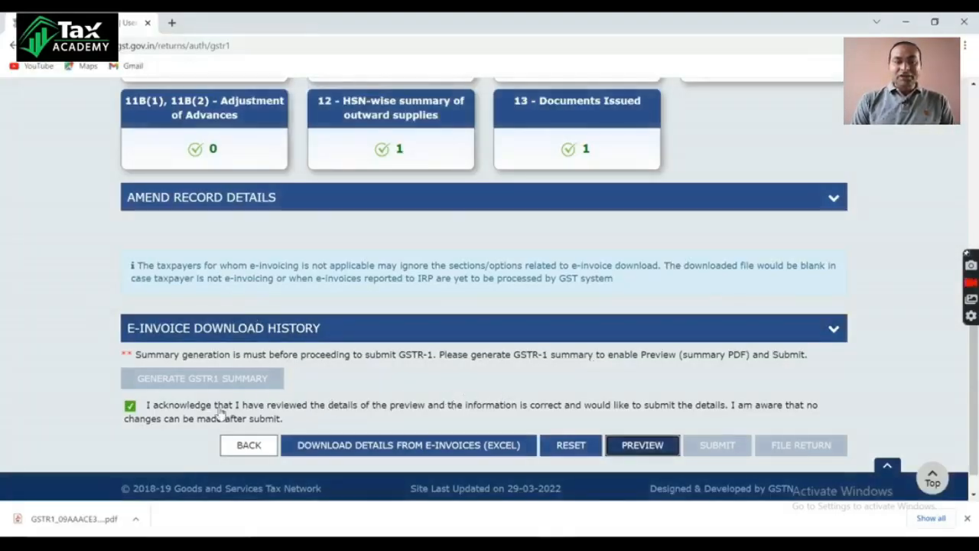
click(135, 520)
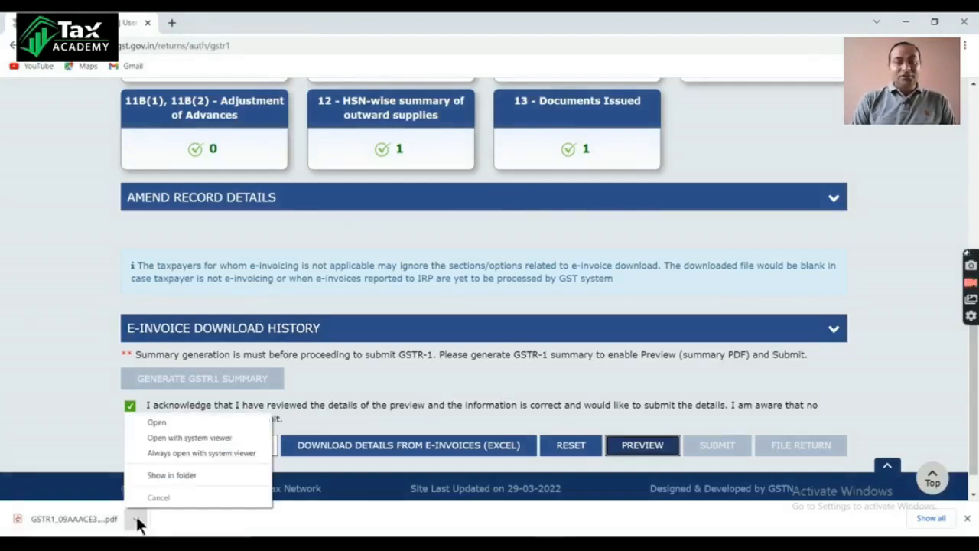
click(172, 476)
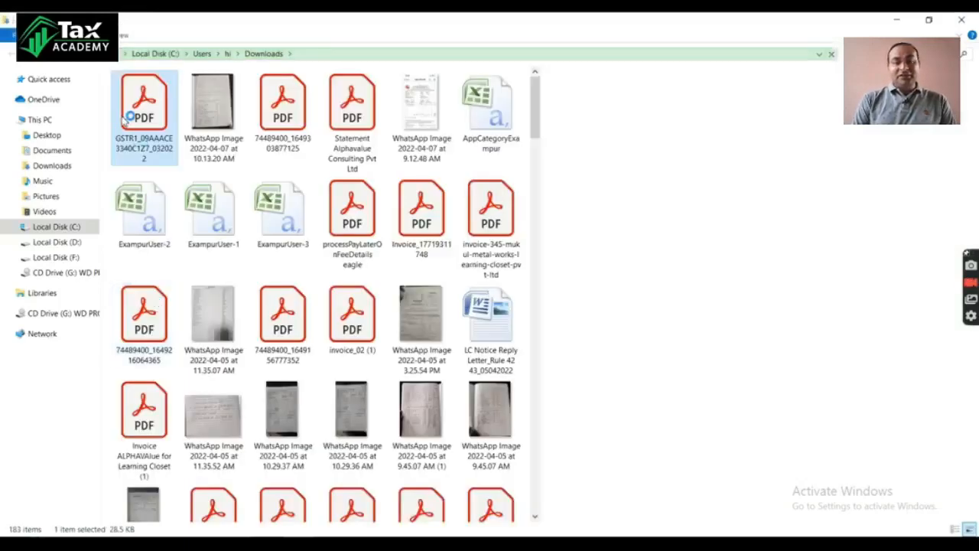
right_click(139, 113)
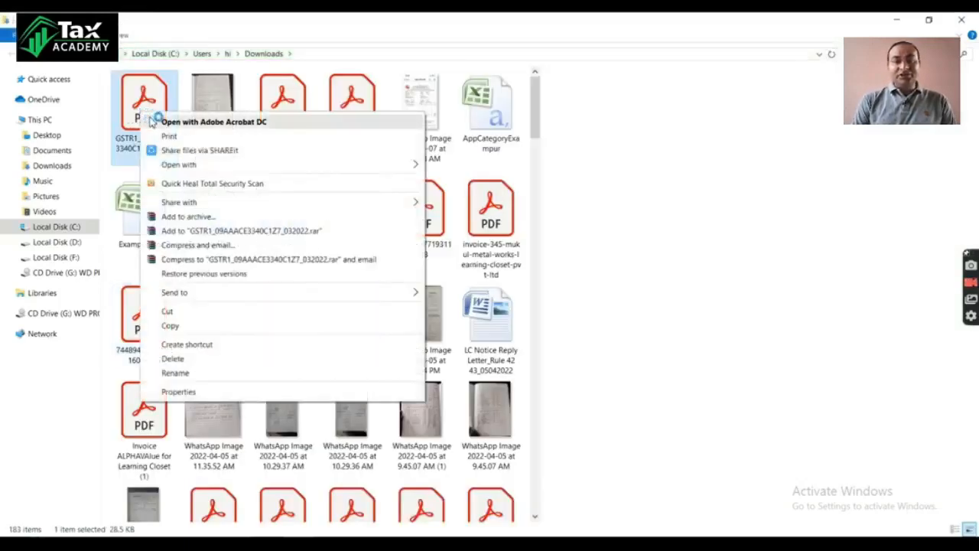
click(175, 124)
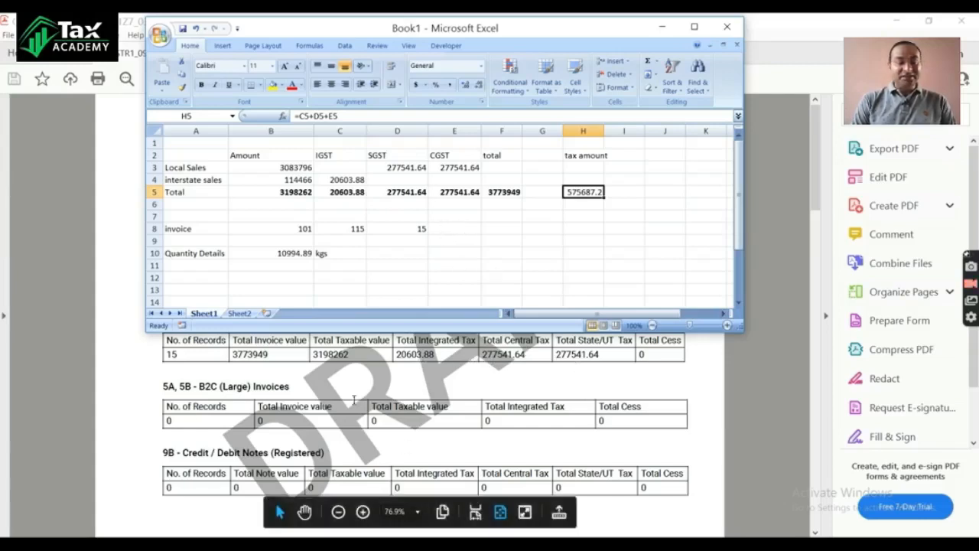
Step: Compare the B2B invoice totals in the draft GSTR-1 PDF with the Excel sales totals, and minimize the workbook
scroll(380, 420, down, 5)
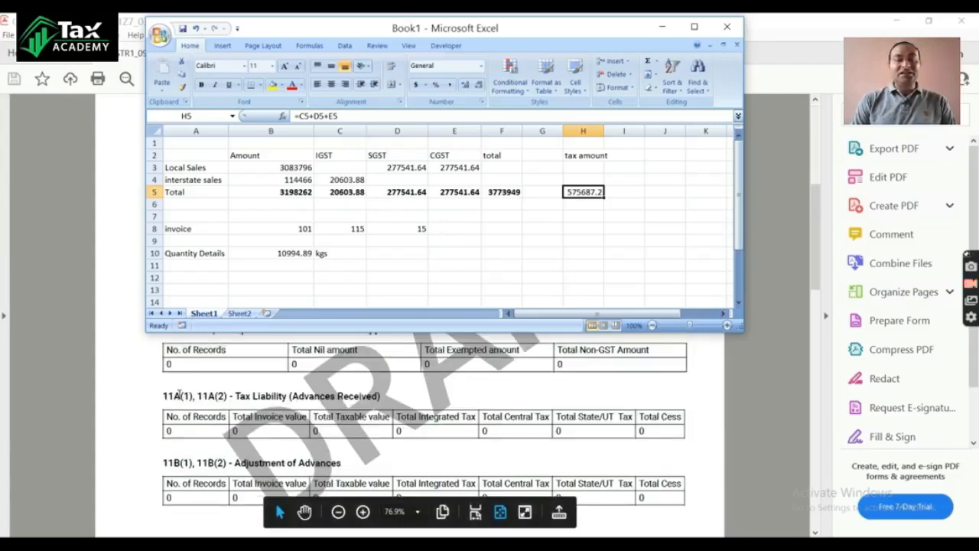
scroll(257, 406, up, 4)
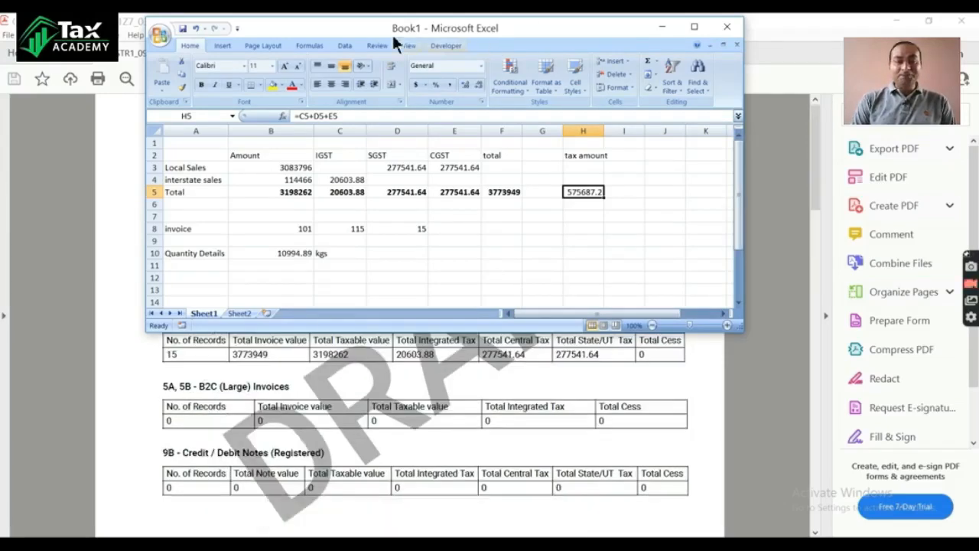
drag(357, 31, 850, 13)
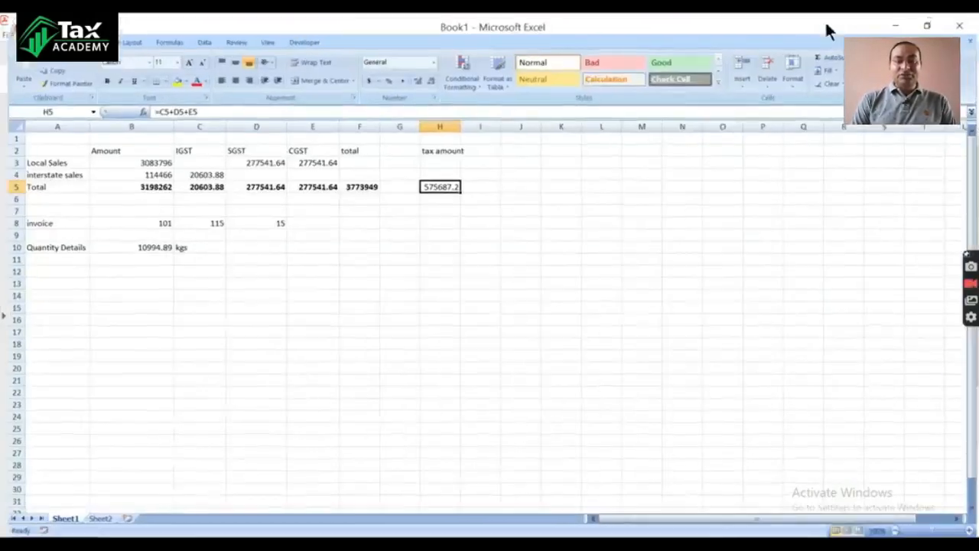
click(927, 22)
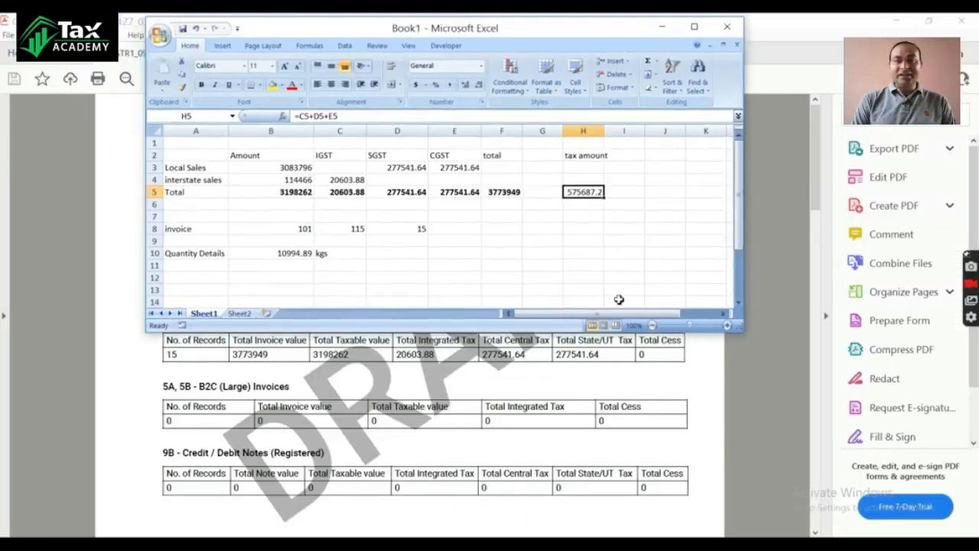
click(662, 27)
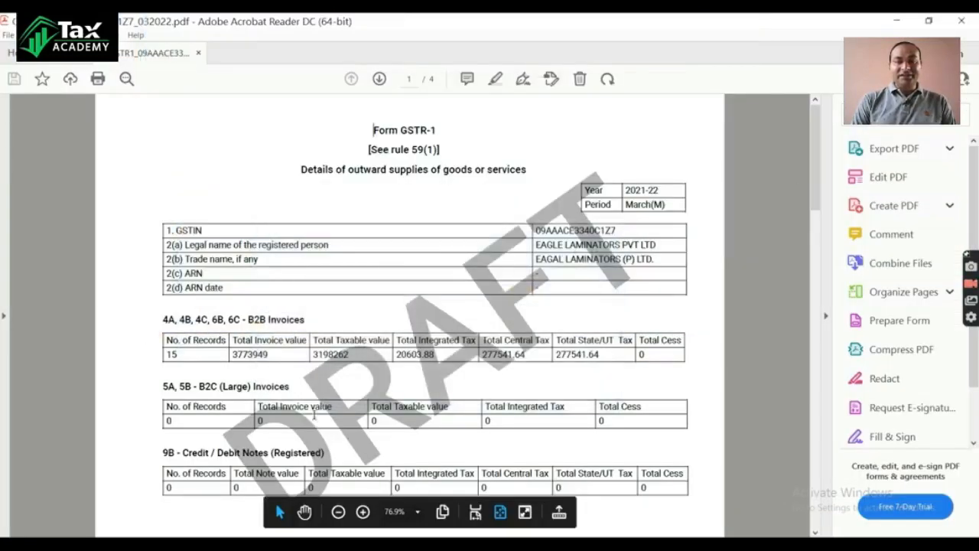
Step: Review the remaining sections of the draft PDF, including the HSN-wise summary and Documents Issued, and close it
scroll(280, 394, down, 10)
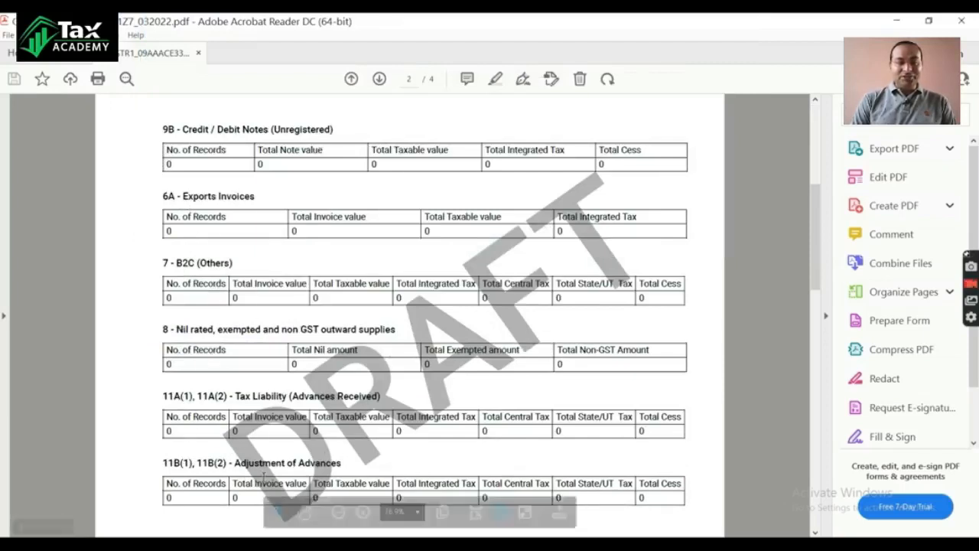
scroll(288, 357, down, 5)
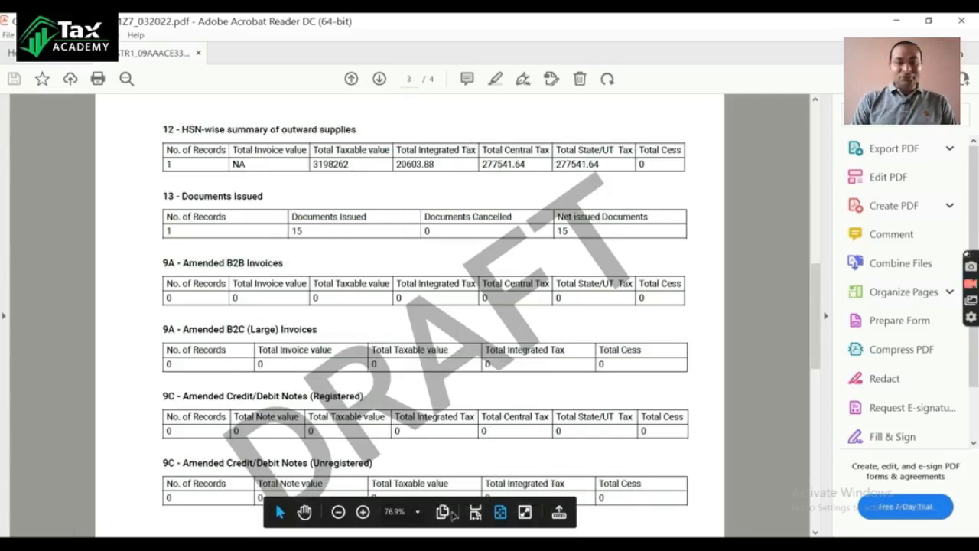
click(961, 20)
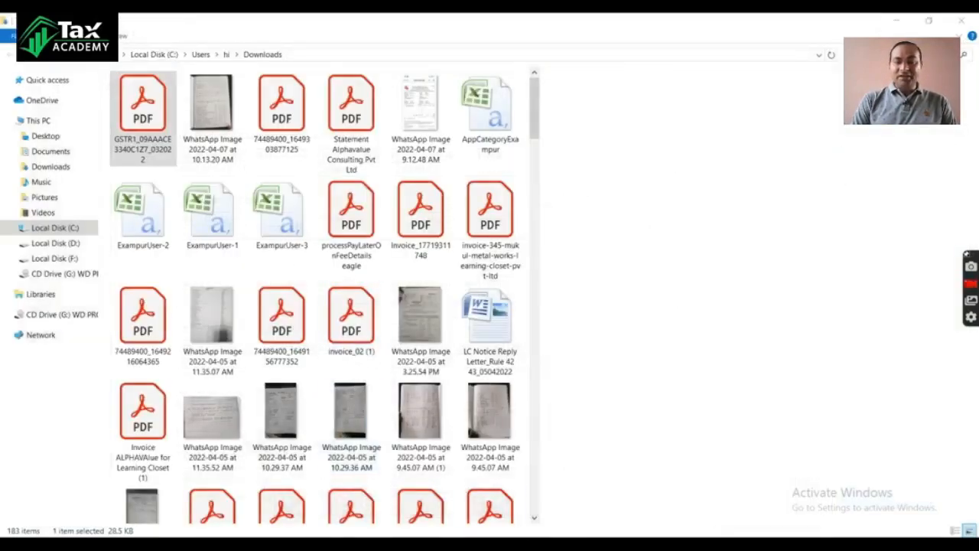
Step: Switch back to the GST portal in Chrome, refresh the GSTR-1 page to check its submission status, and dismiss the downloads bar
mouse_move(587, 529)
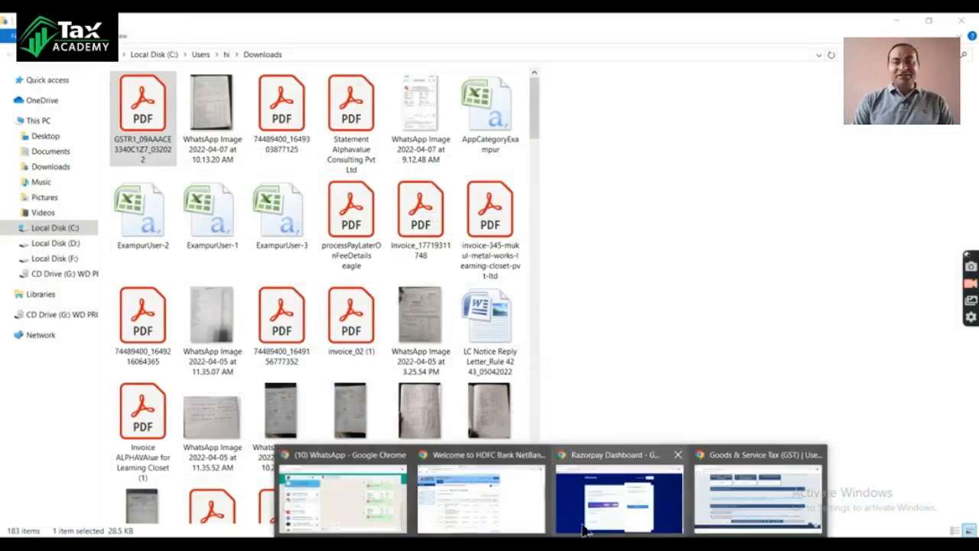
click(712, 518)
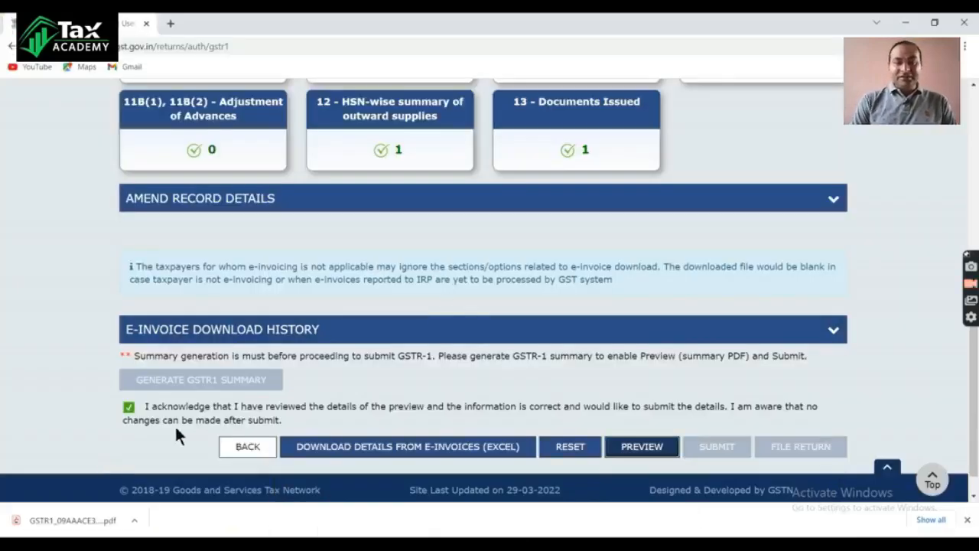
scroll(769, 394, up, 5)
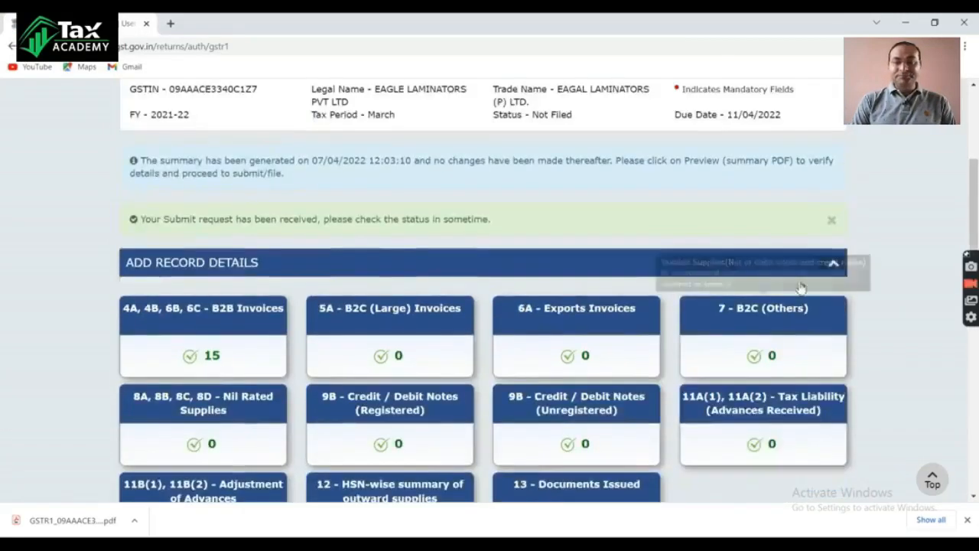
scroll(823, 234, up, 2)
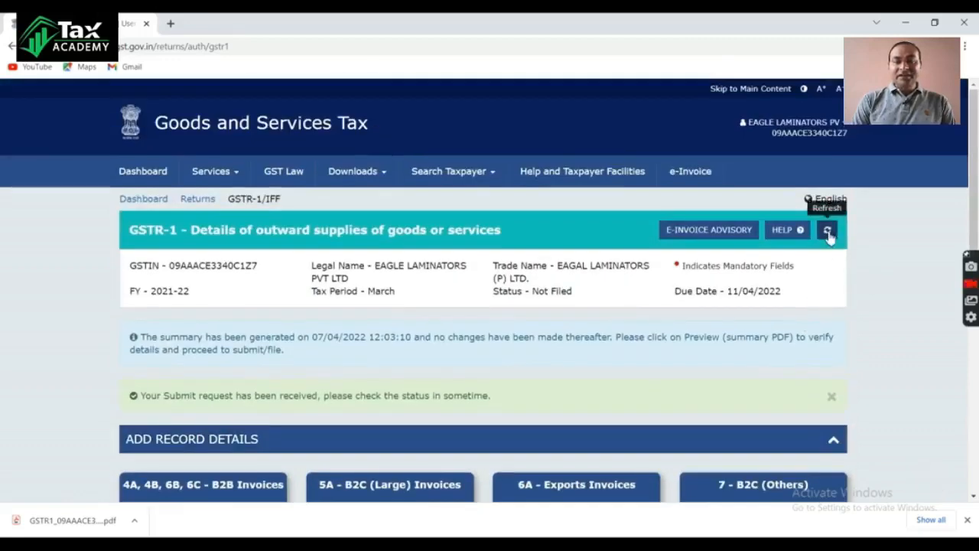
click(827, 231)
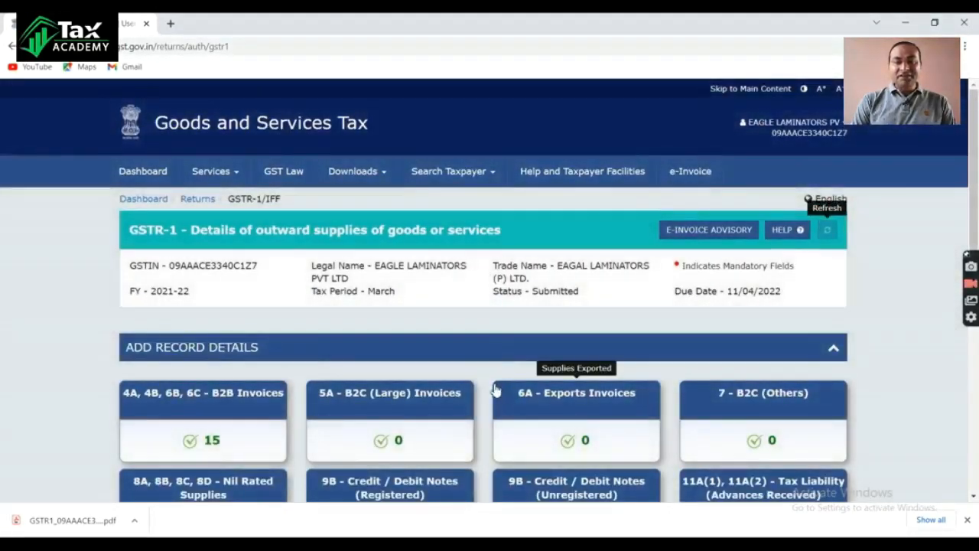
click(967, 520)
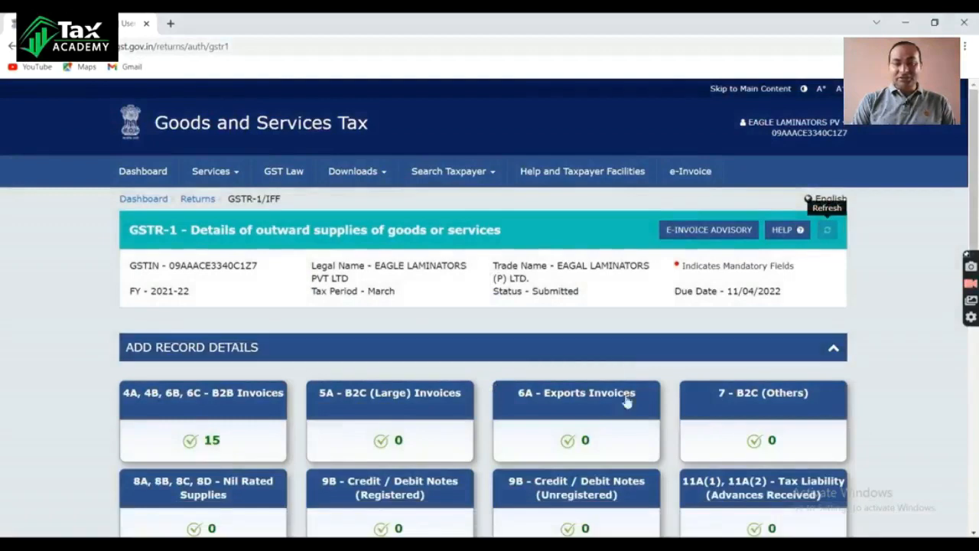
Step: Open the filing page for the submitted GSTR-1, accept the declaration and choose the authorised signatory
scroll(625, 403, down, 6)
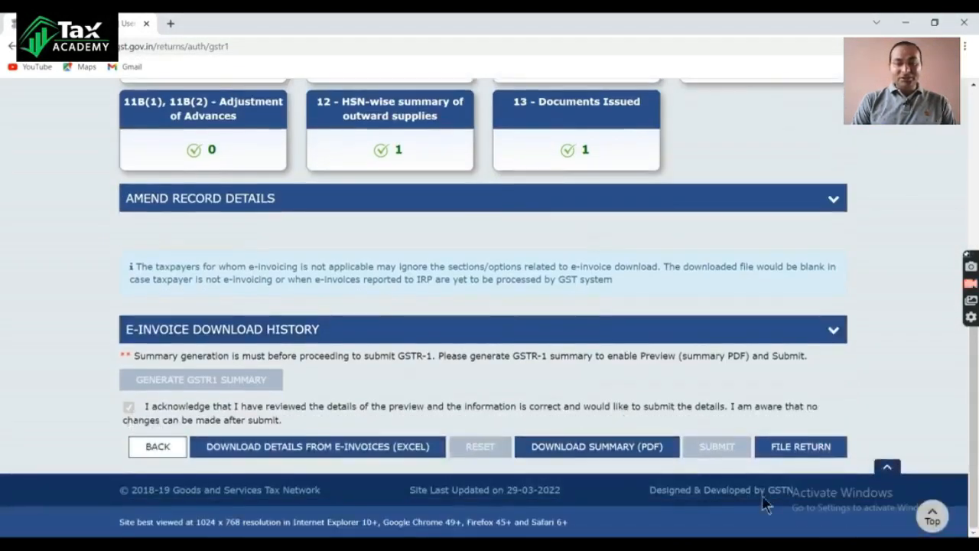
click(803, 451)
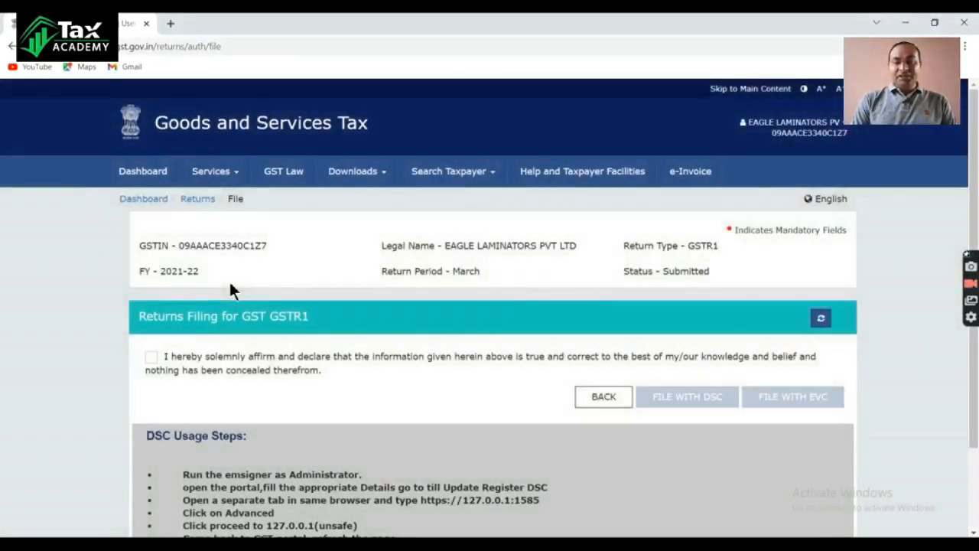
click(151, 357)
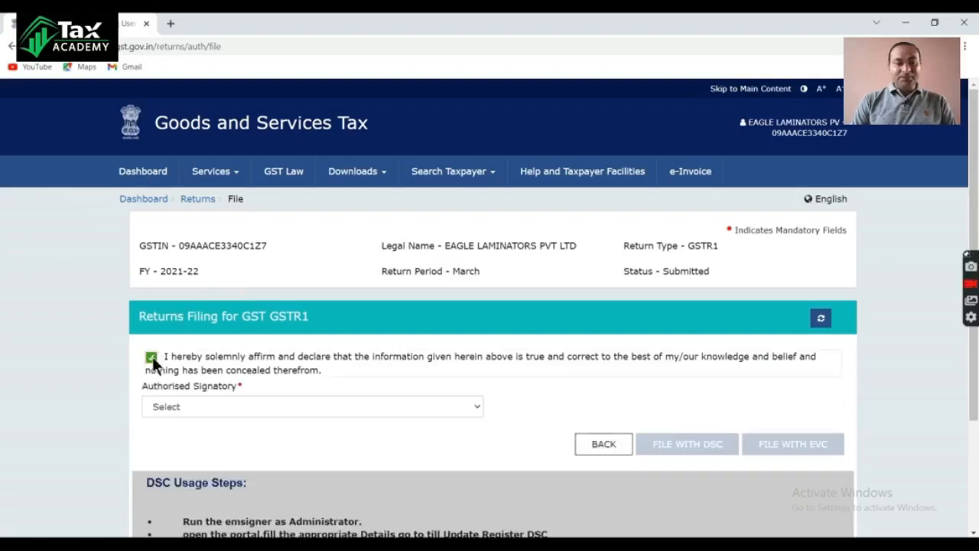
click(476, 408)
click(211, 434)
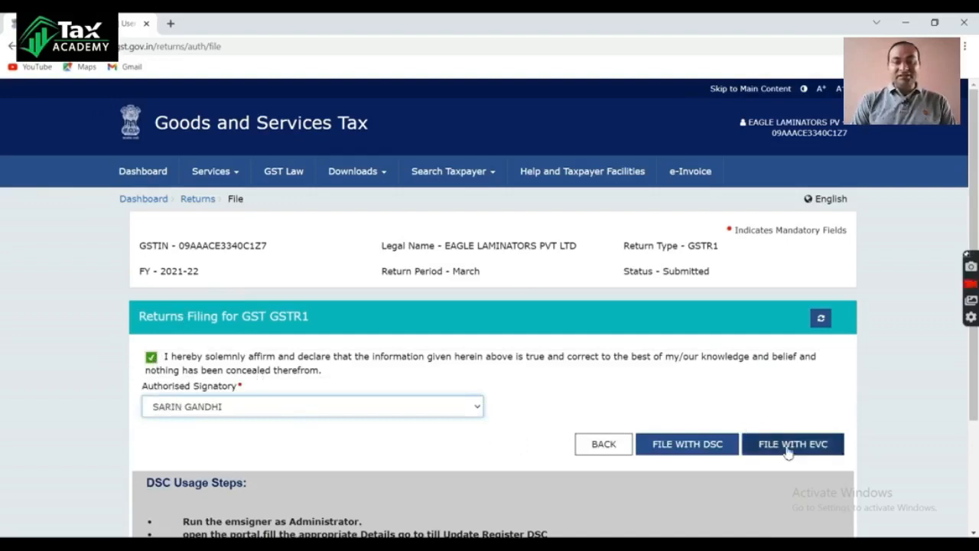
Step: File the GSTR-1 with DSC, confirm proceeding, select the signatory's certificate and enter the token's user PIN to sign
click(687, 447)
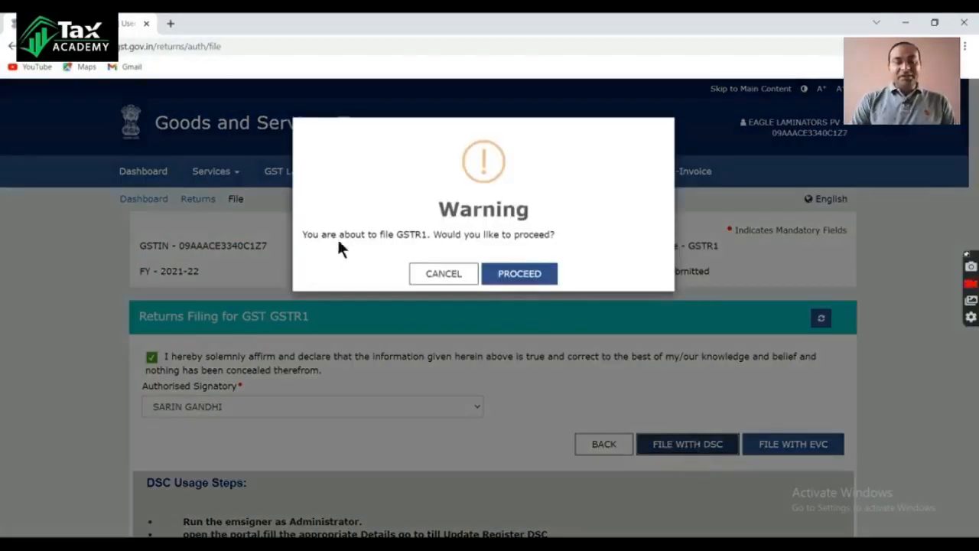
click(520, 275)
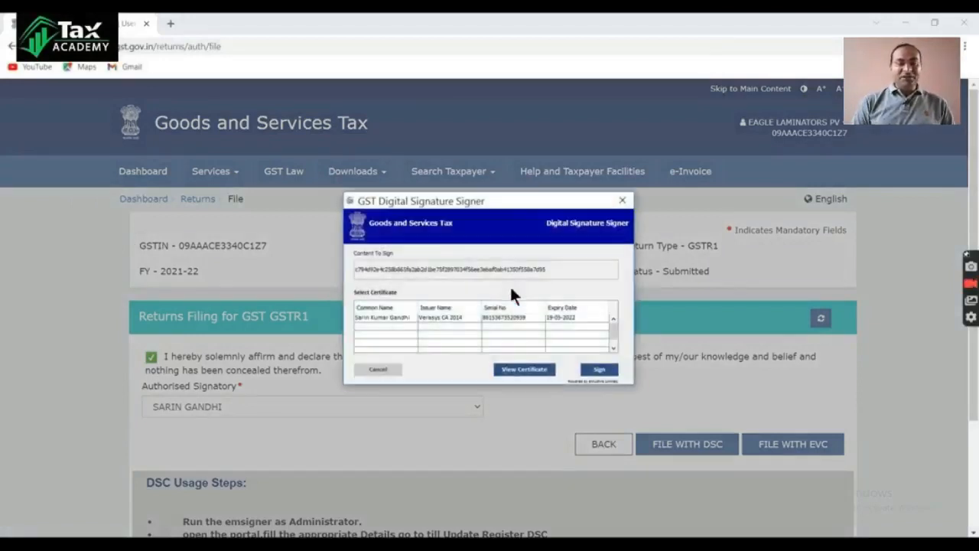
click(374, 317)
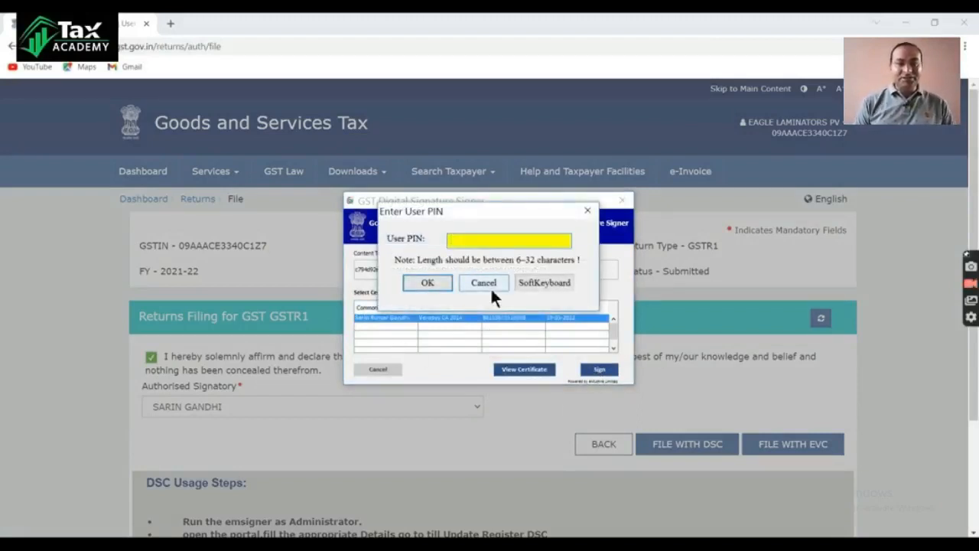
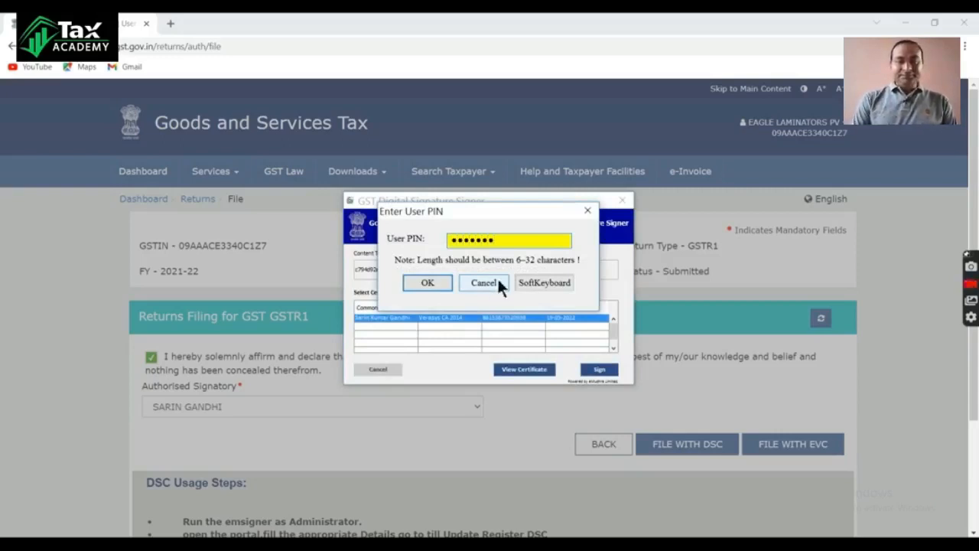
click(429, 281)
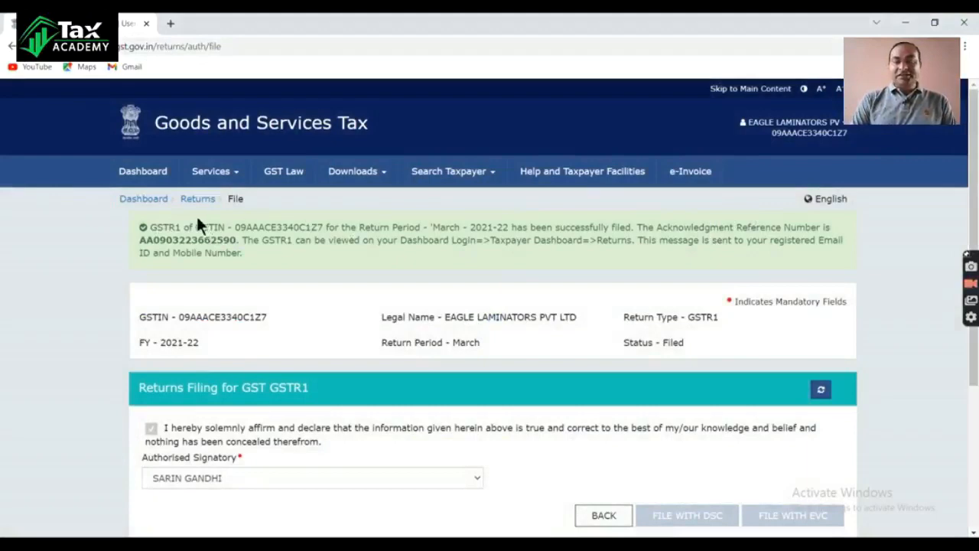
Step: Return to the dashboard and search File Returns for financial year 2021-22, Quarter 4 (Jan - Mar), March, to check the GSTR-1 status
click(153, 198)
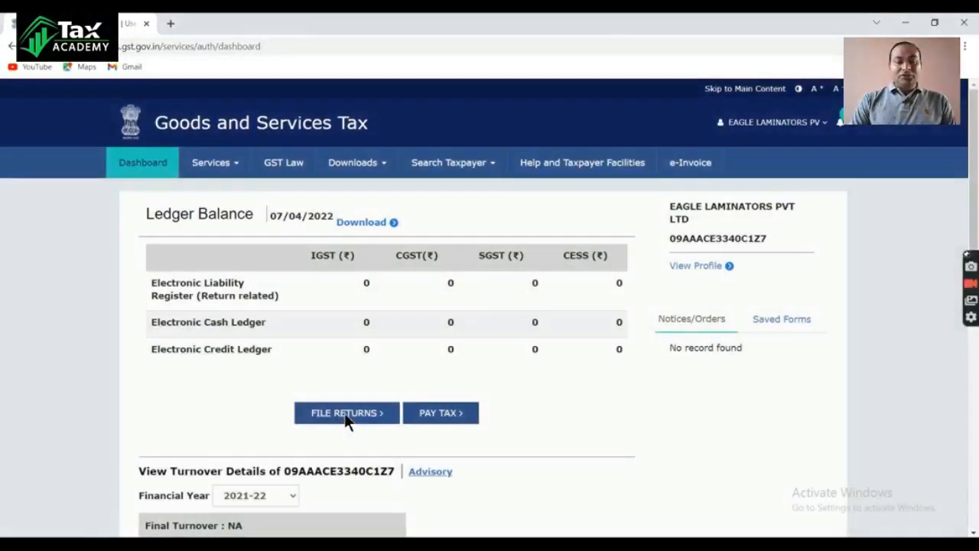
click(344, 413)
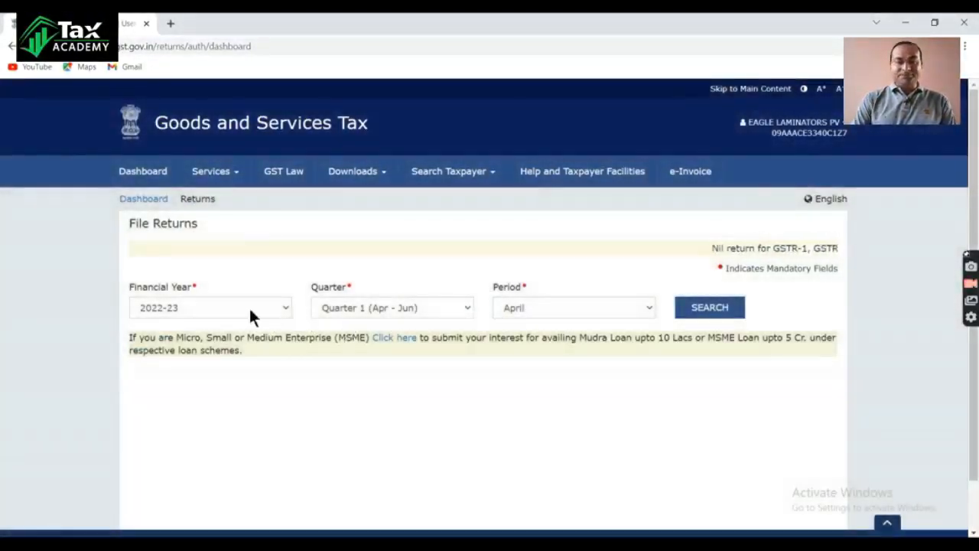
click(251, 311)
click(214, 338)
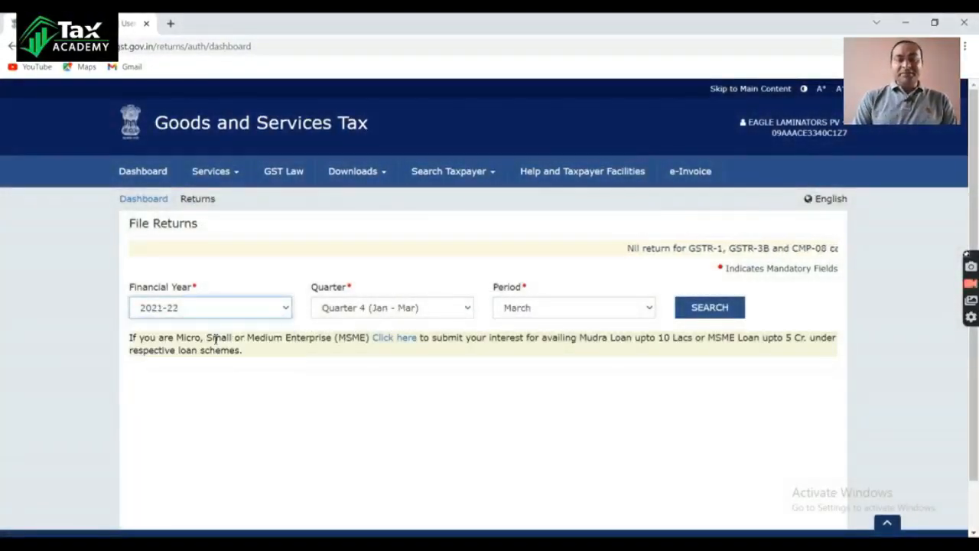
click(420, 308)
click(427, 359)
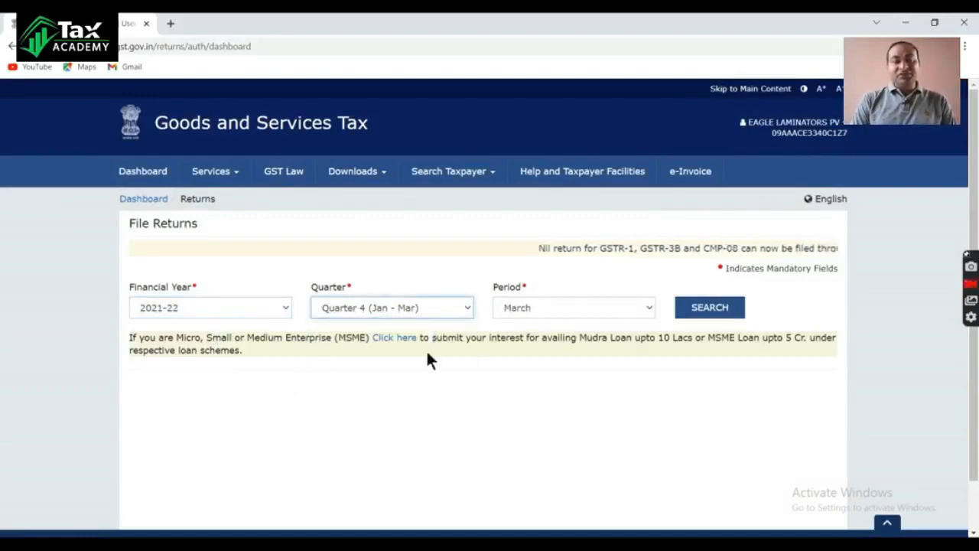
click(725, 308)
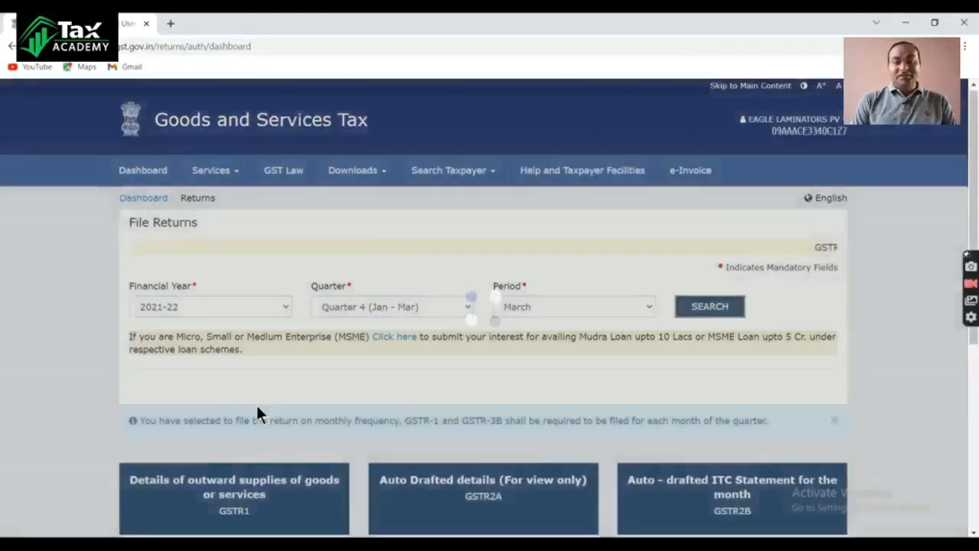
scroll(256, 402, down, 3)
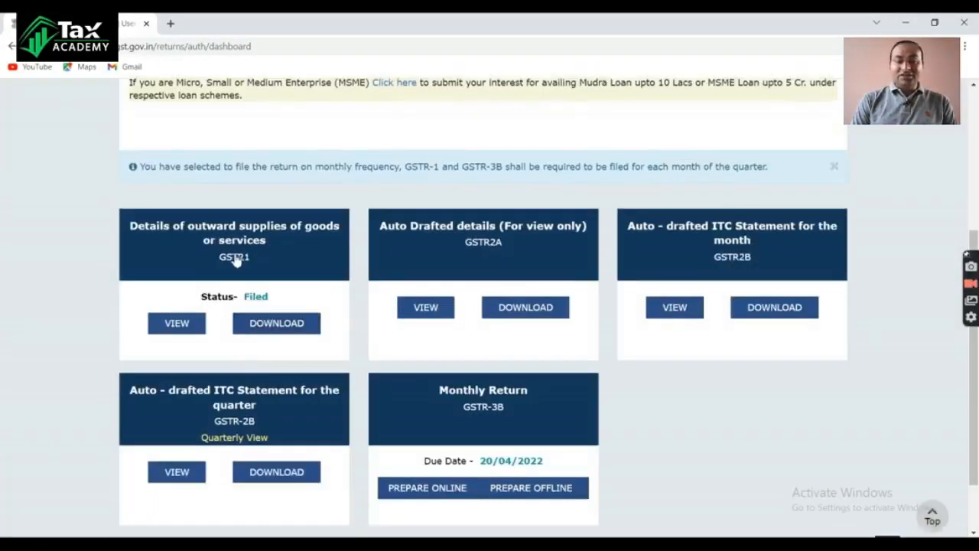
Step: Open the filed March GSTR-1 and download its summary as a PDF
click(306, 321)
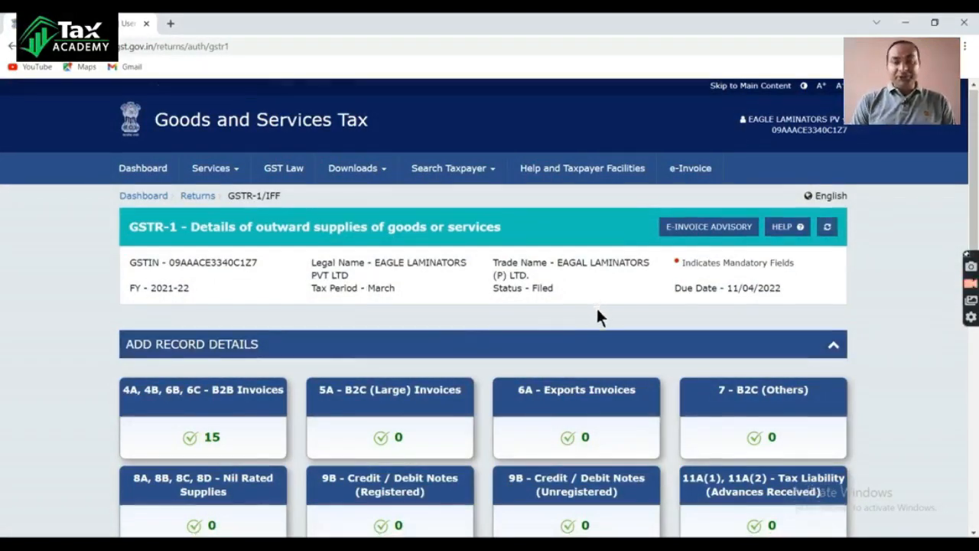
scroll(596, 306, down, 5)
scroll(597, 321, down, 1)
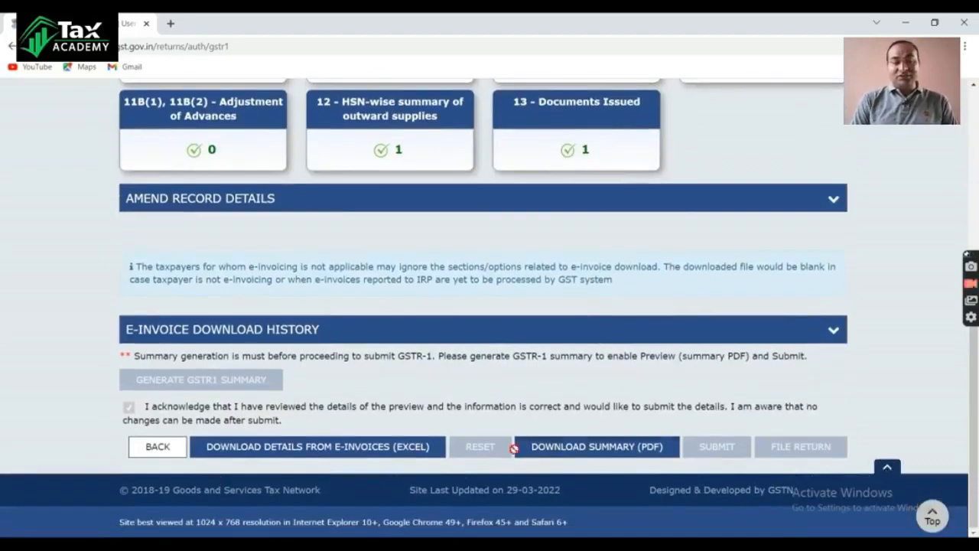
click(596, 447)
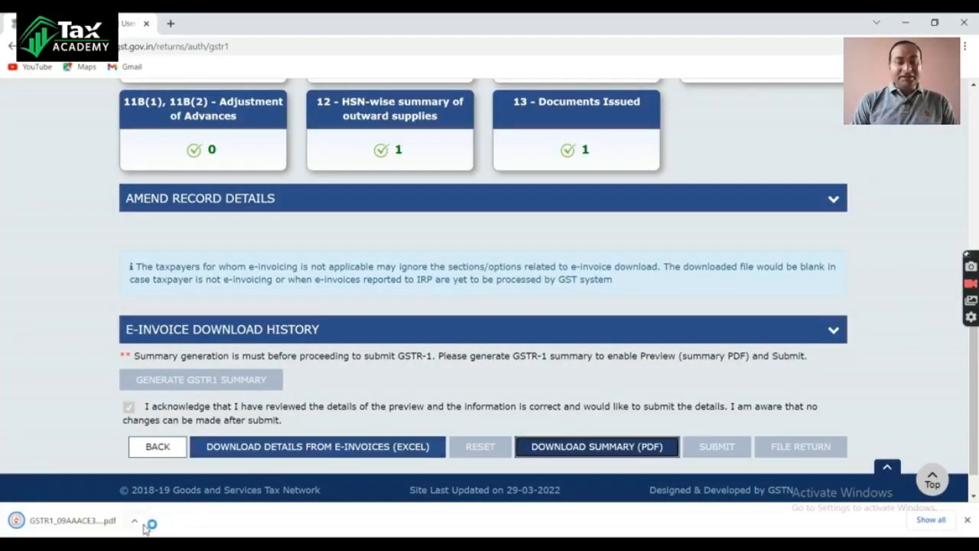
Step: Open the downloaded GSTR-1 PDF from its folder in Adobe Acrobat Reader and review its pages
click(135, 522)
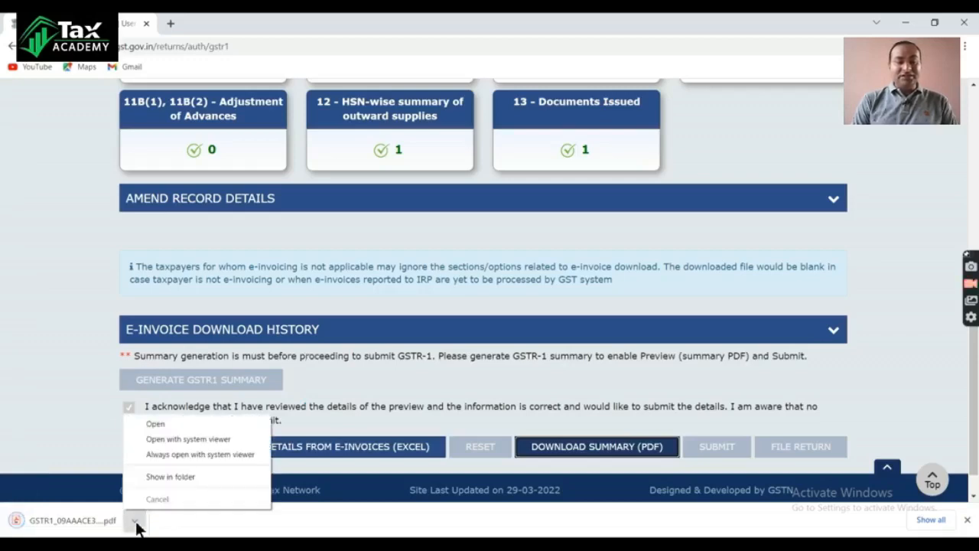
click(164, 475)
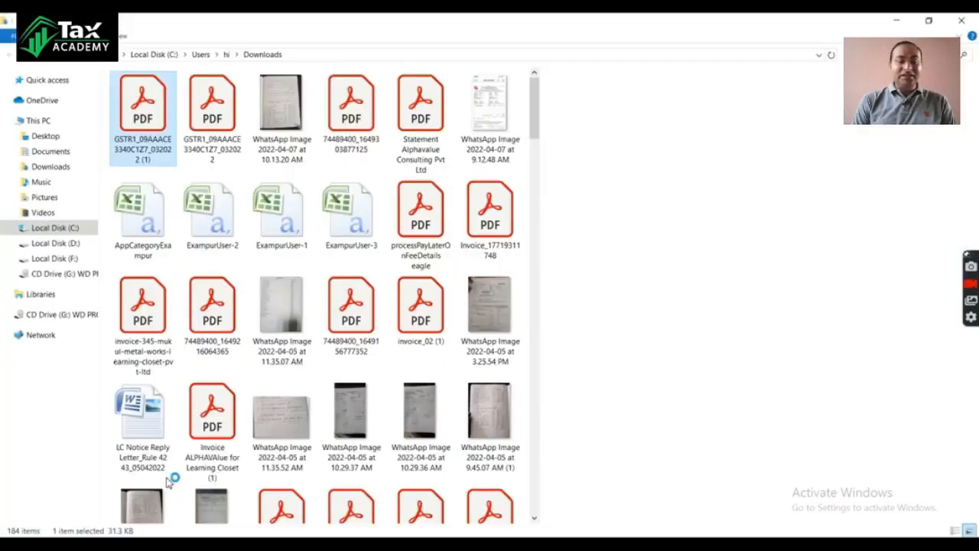
right_click(145, 110)
click(175, 122)
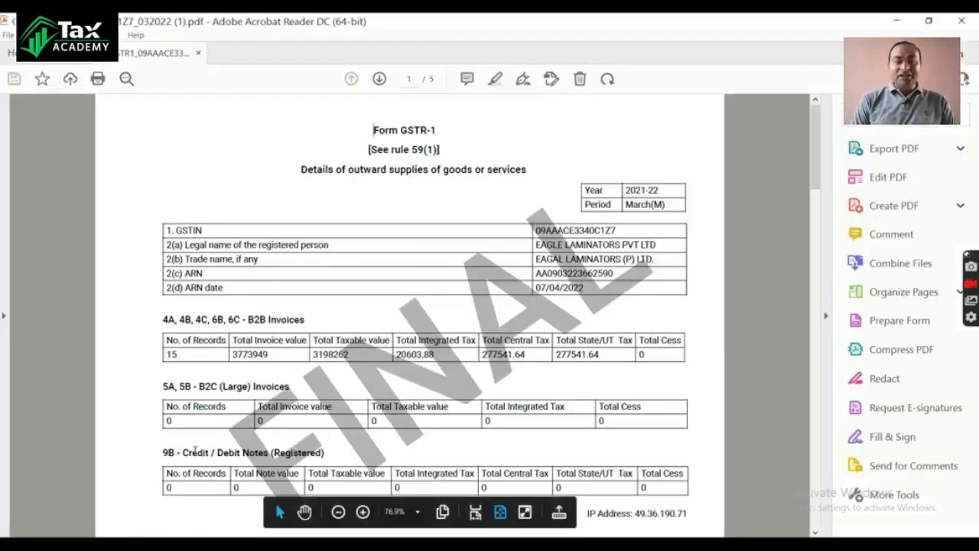
scroll(496, 300, down, 20)
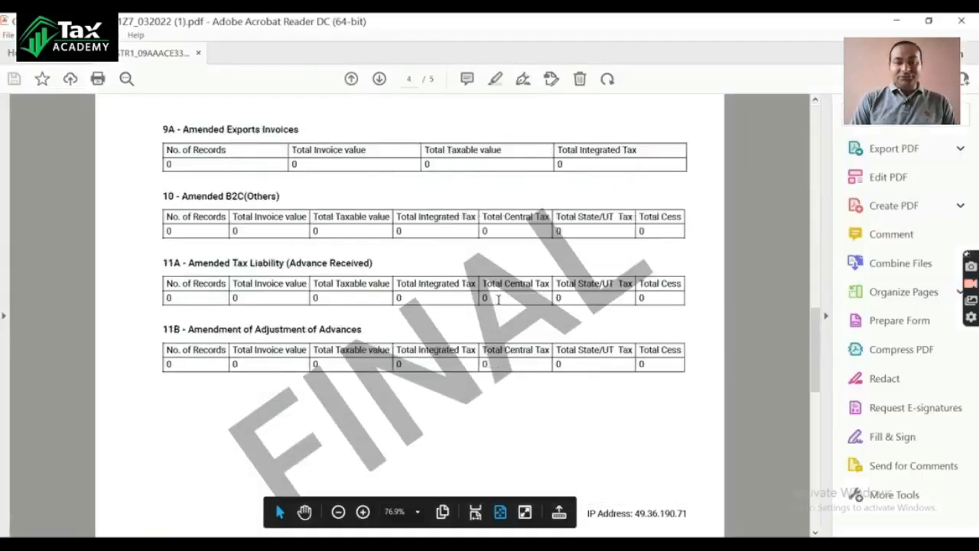
scroll(498, 300, down, 5)
scroll(497, 300, up, 10)
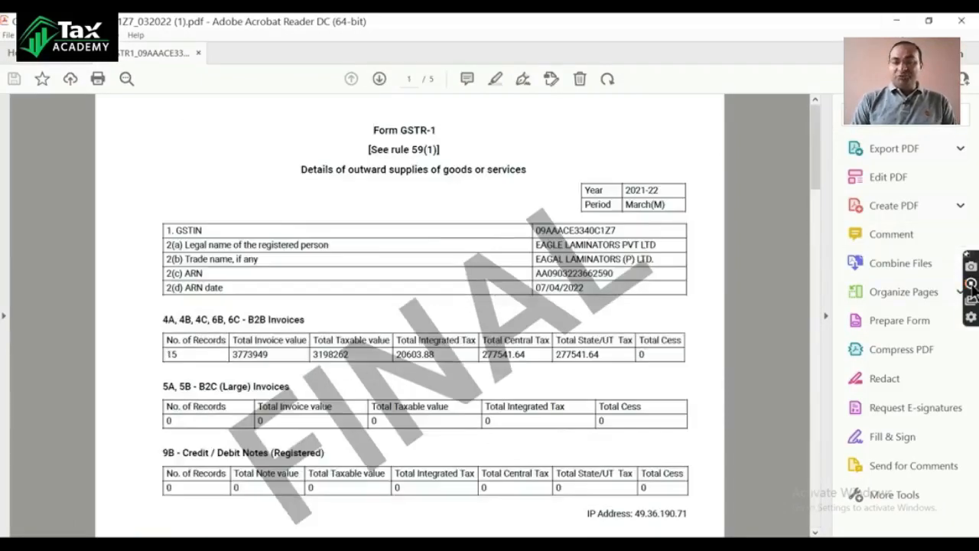
scroll(427, 268, down, 5)
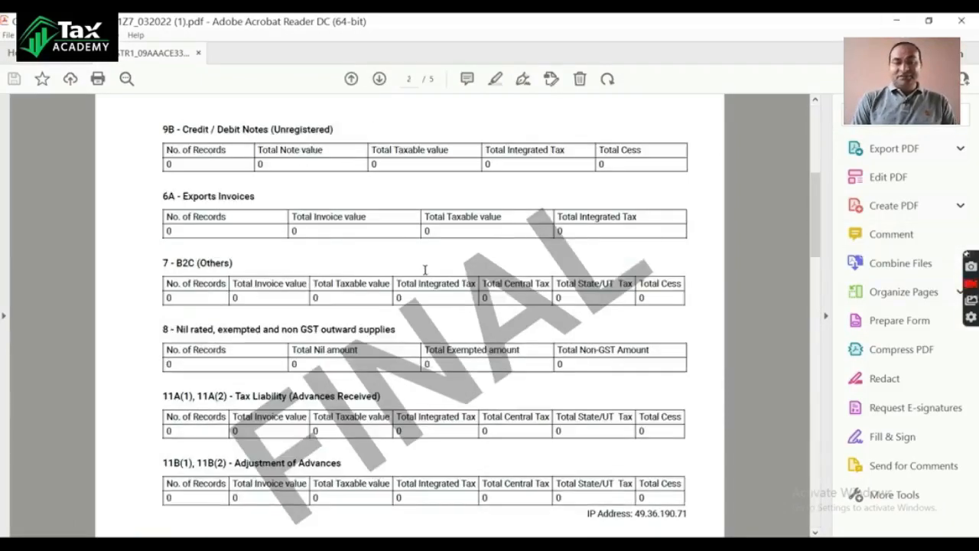
scroll(426, 275, up, 5)
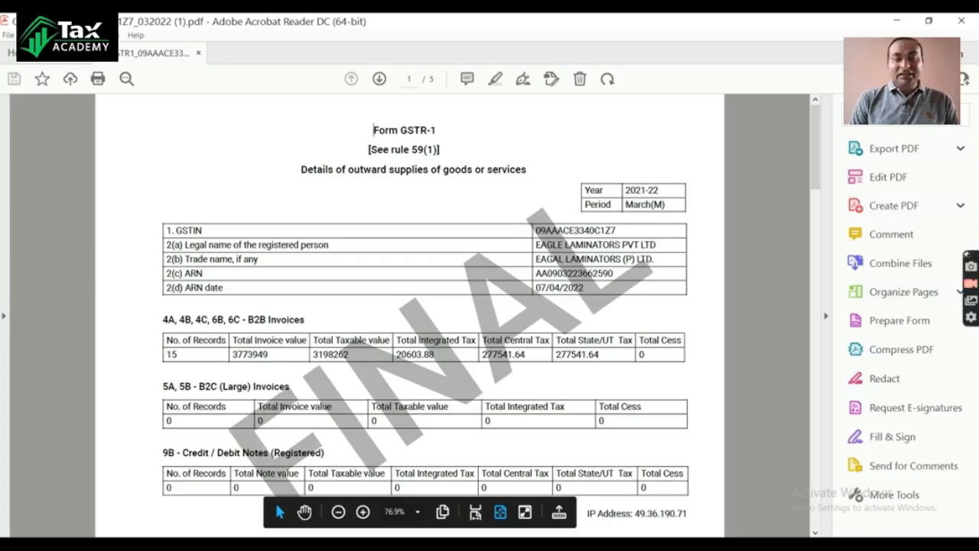
Step: Switch to the Book1 workbook in Excel, select A1:I13 and preview printing only the selection, with the page range starting from 1
click(428, 522)
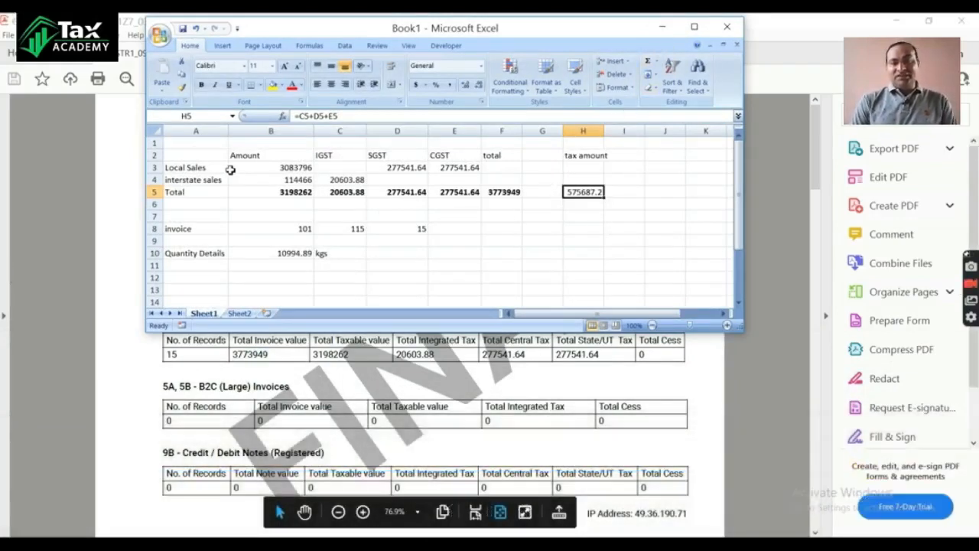
click(190, 145)
drag(190, 145, 609, 286)
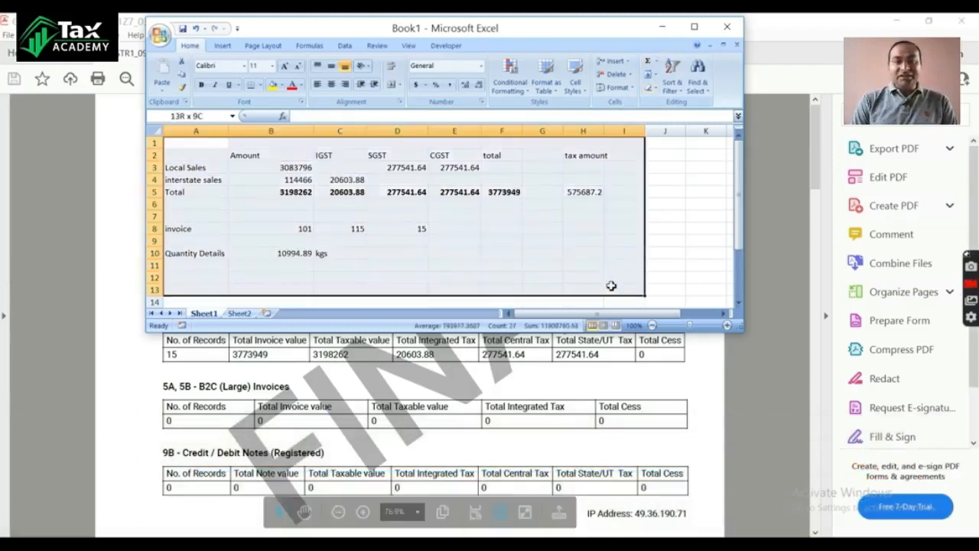
key(ctrl+p)
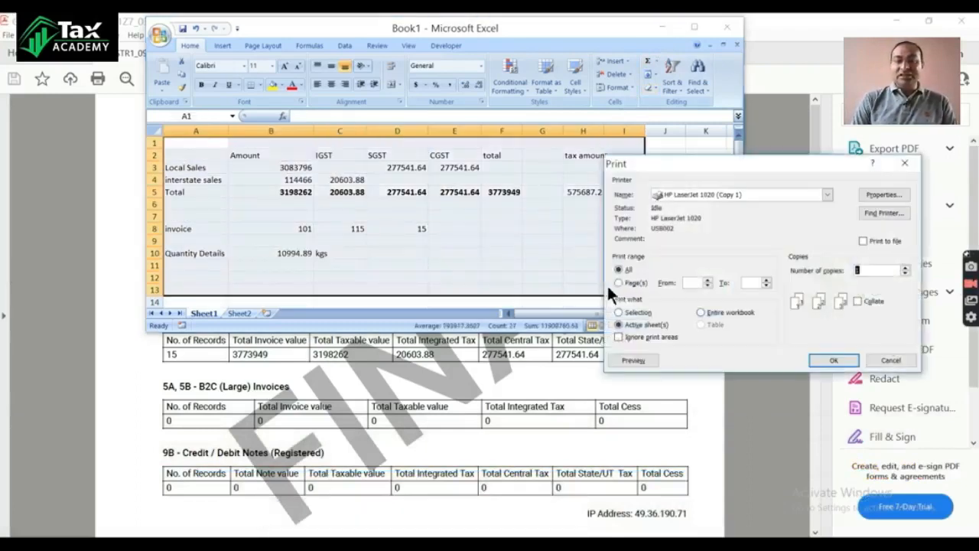
click(709, 280)
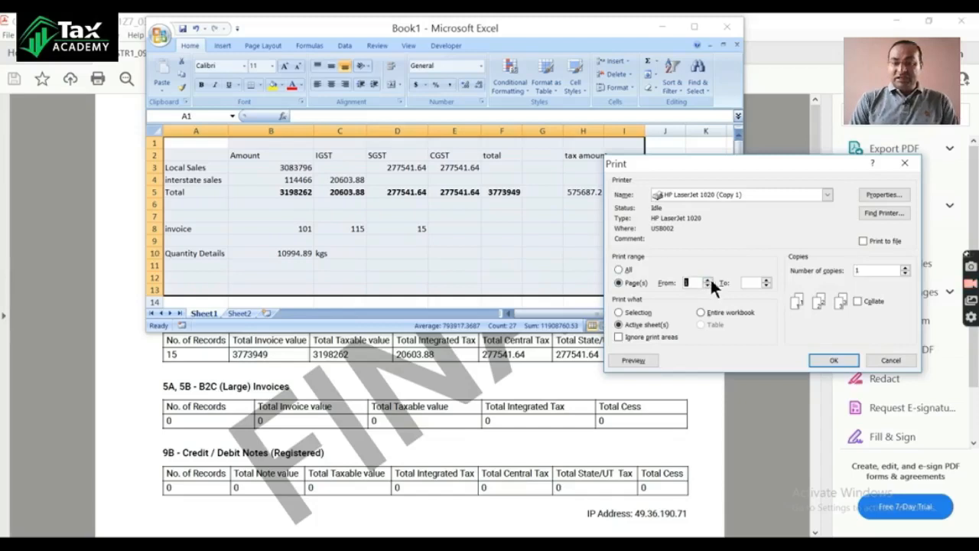
click(620, 313)
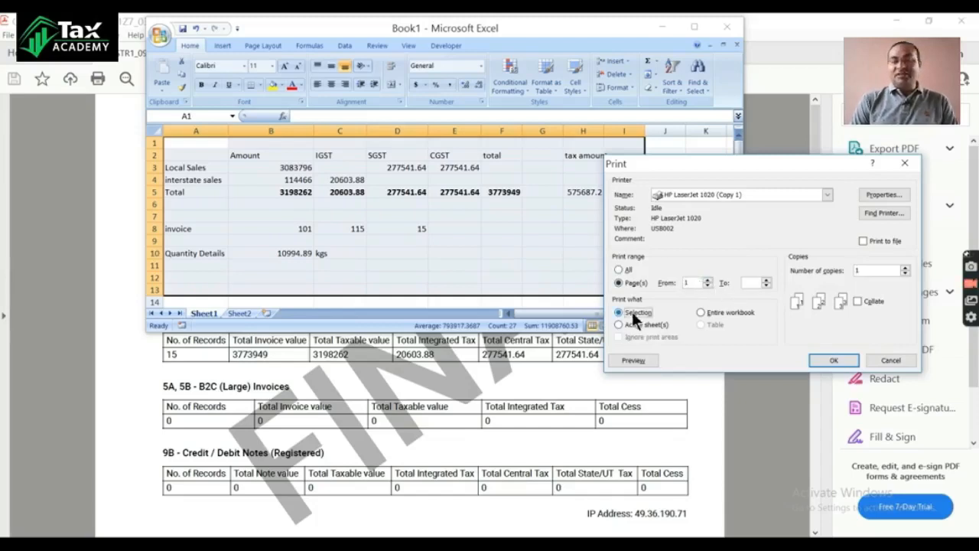
click(632, 358)
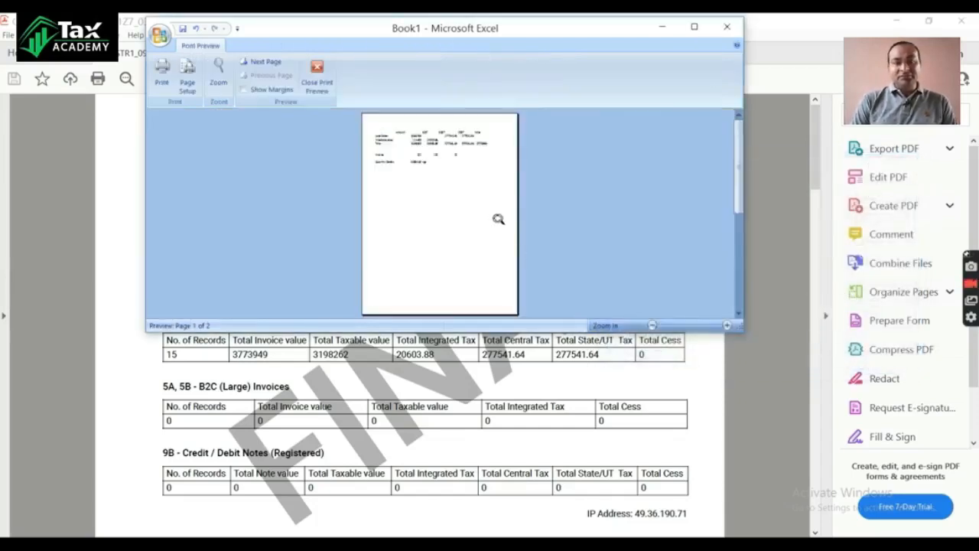
Step: Set the page orientation to landscape, print the selected sales summary and minimize the workbook
click(186, 76)
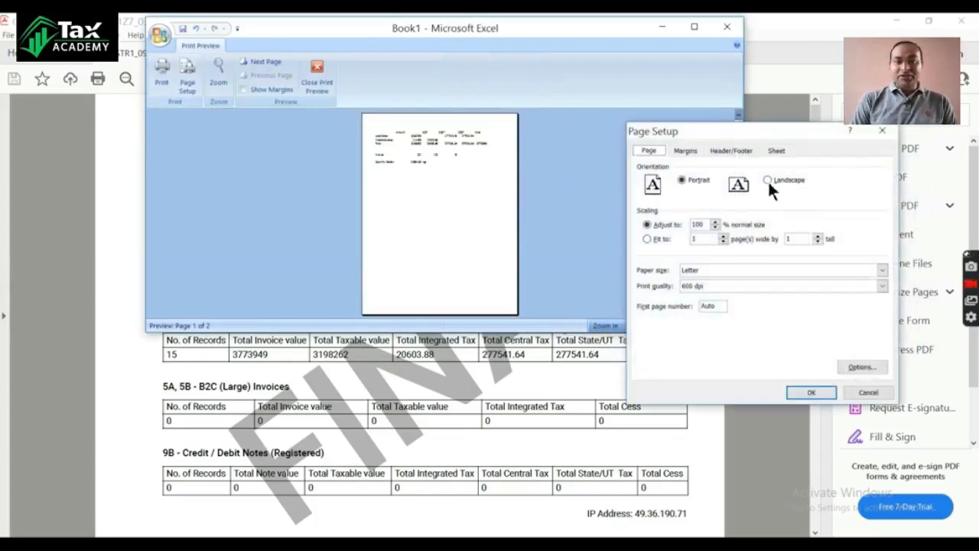
click(768, 180)
click(809, 391)
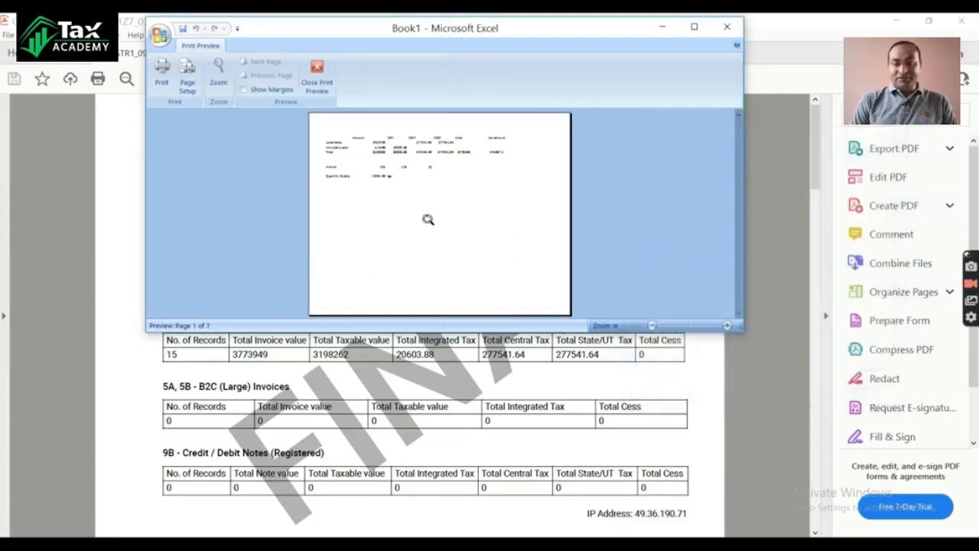
click(165, 76)
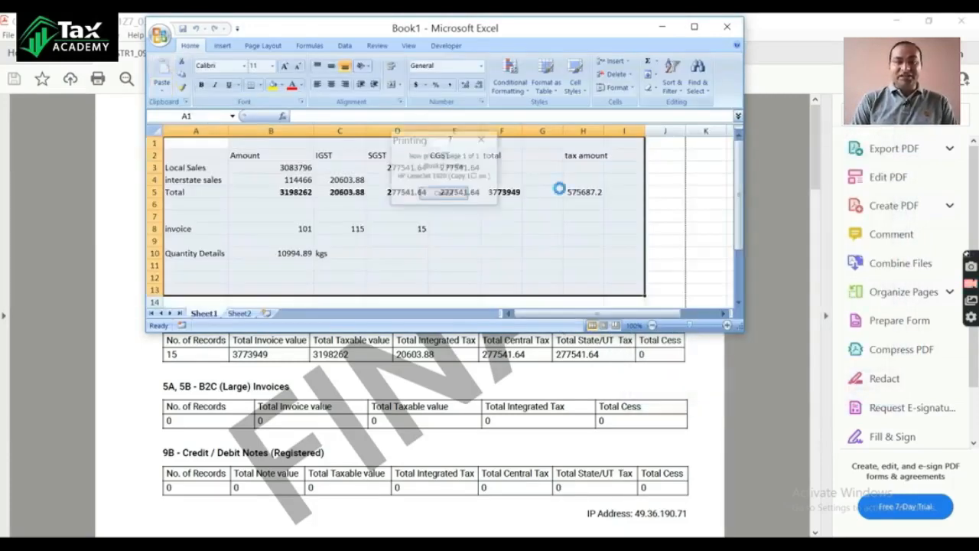
click(663, 27)
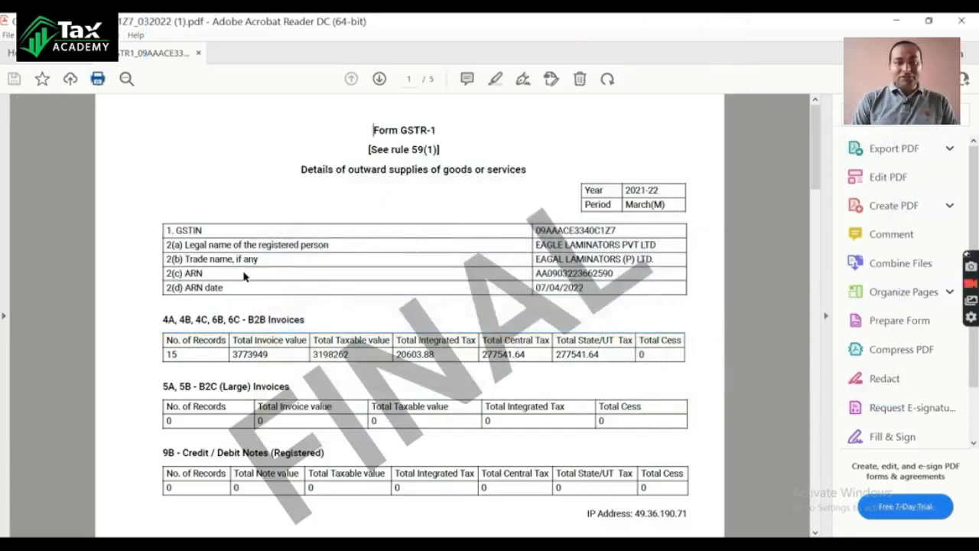
Step: Print one copy of all pages of the final GSTR-1 PDF on the HP LaserJet 1020 (Copy 1)
key(ctrl+p)
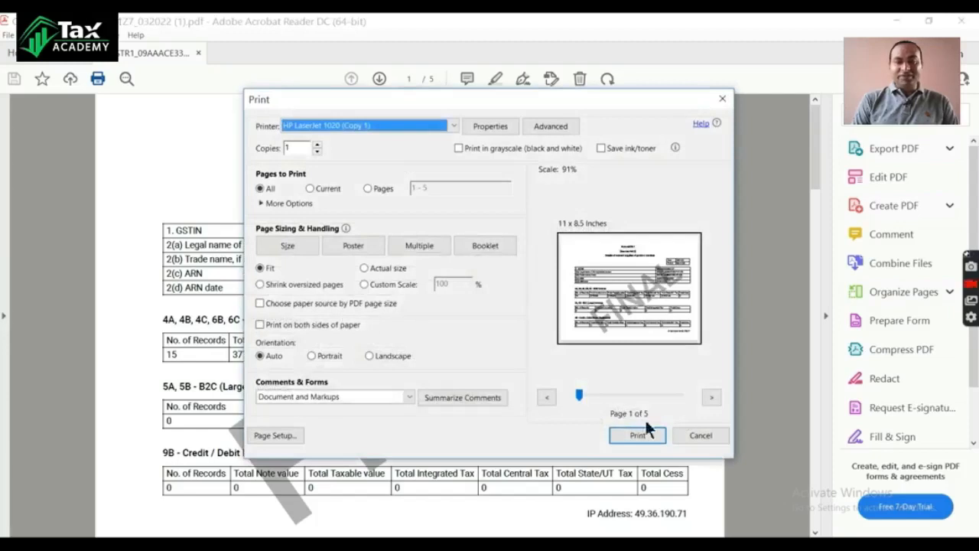
click(639, 433)
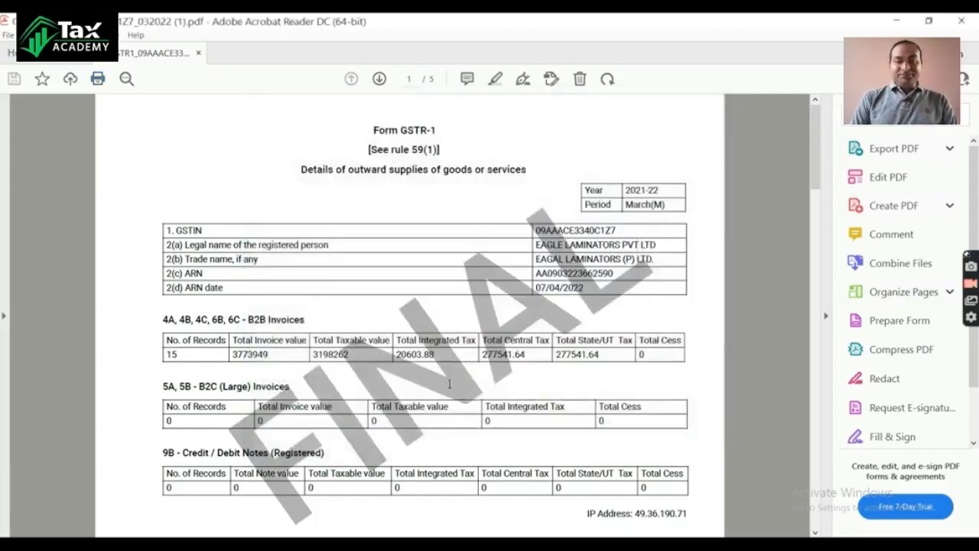
key(space)
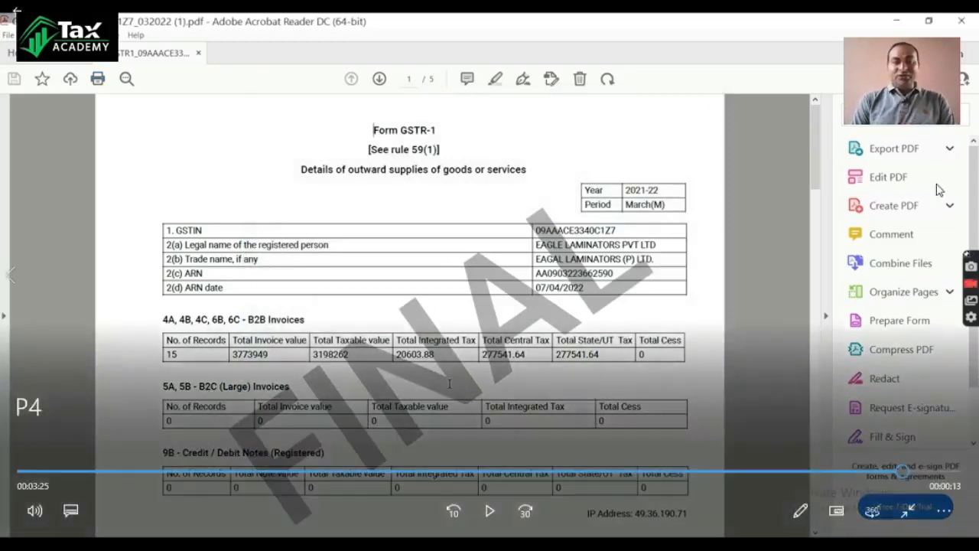